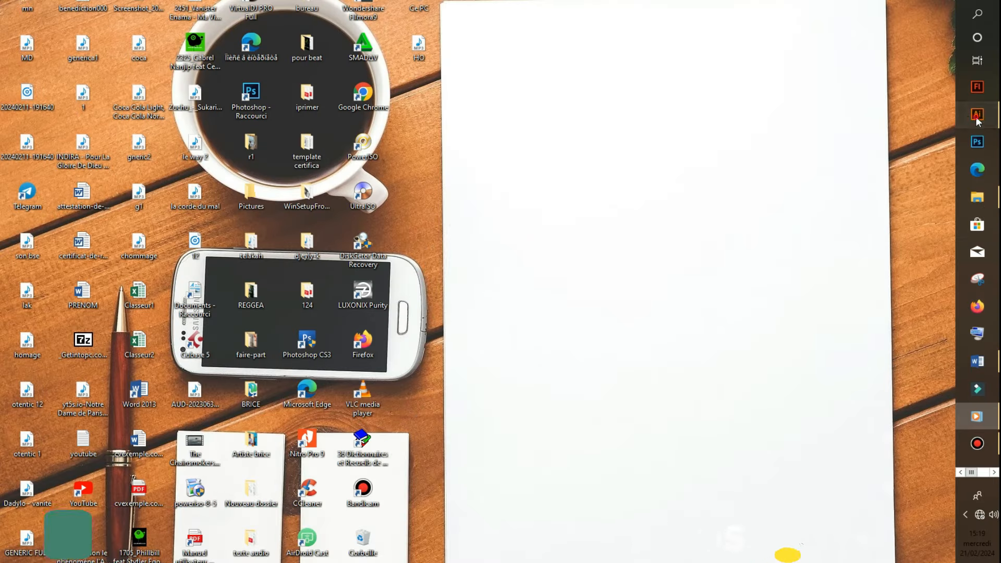
Switch to Illustrator and create a new A4 document
left_click(970, 116)
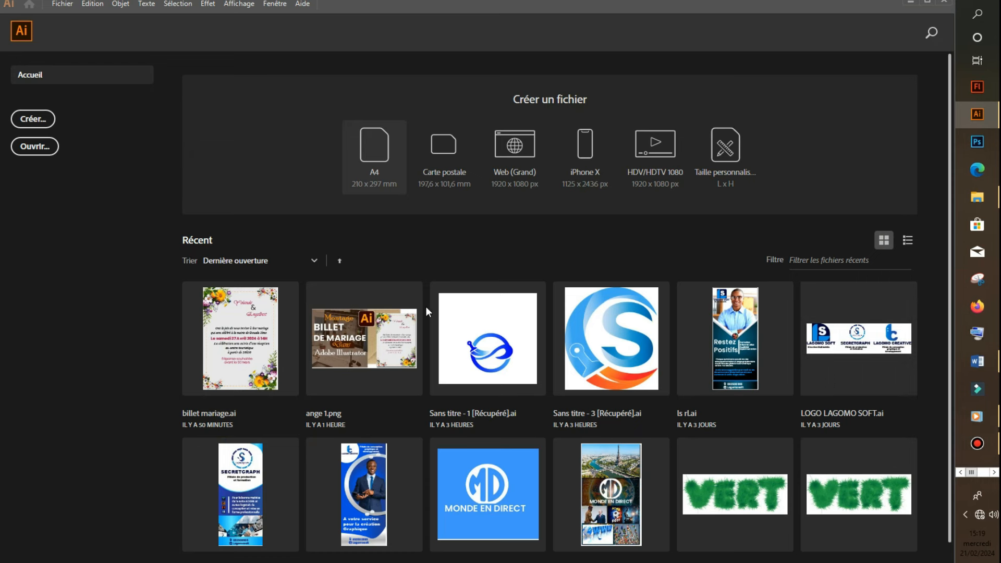
left_click(376, 160)
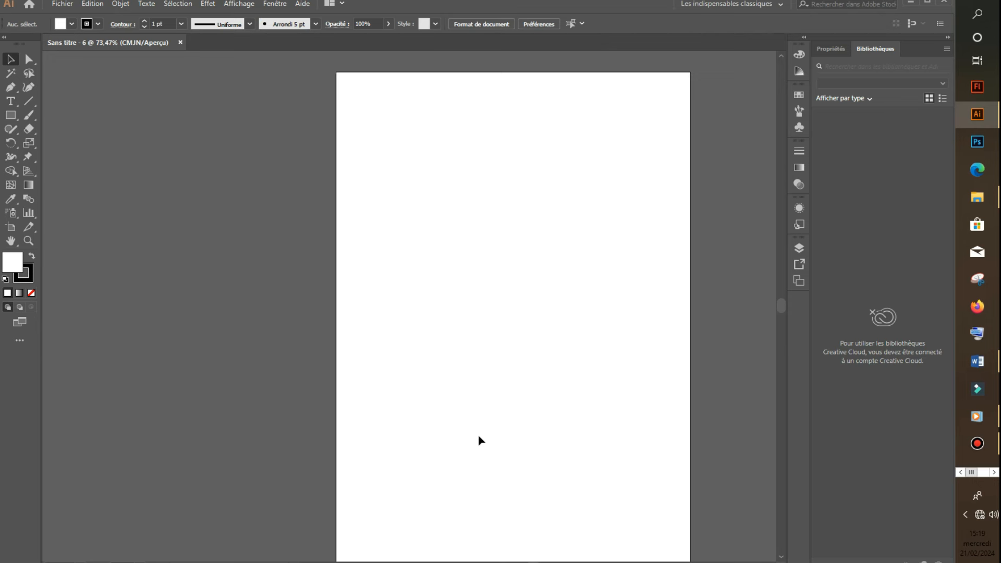
Place both flower images from the Pellicule folder in the document and move the yellow-flower image onto the page
left_click(977, 202)
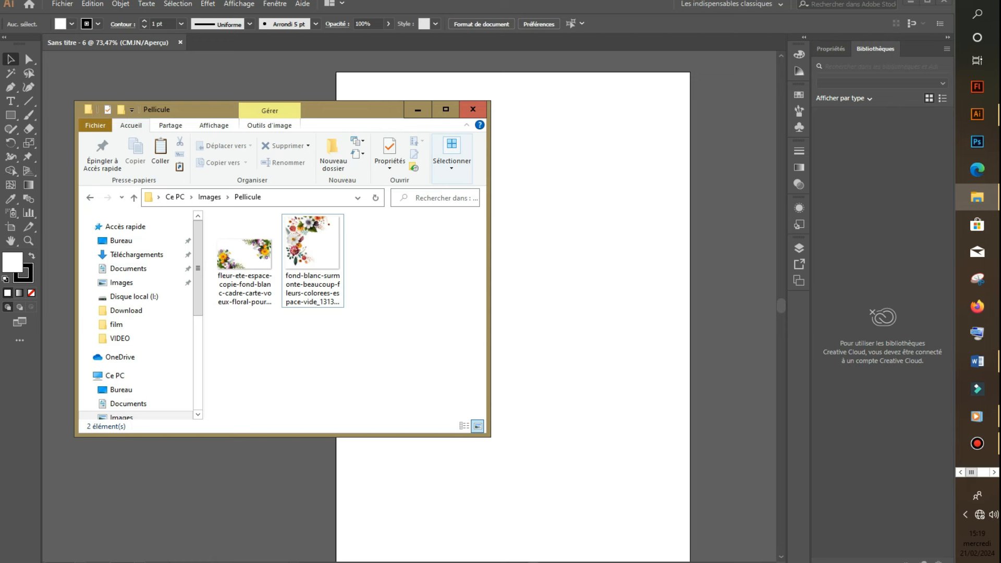
left_click_drag(421, 256, 680, 175)
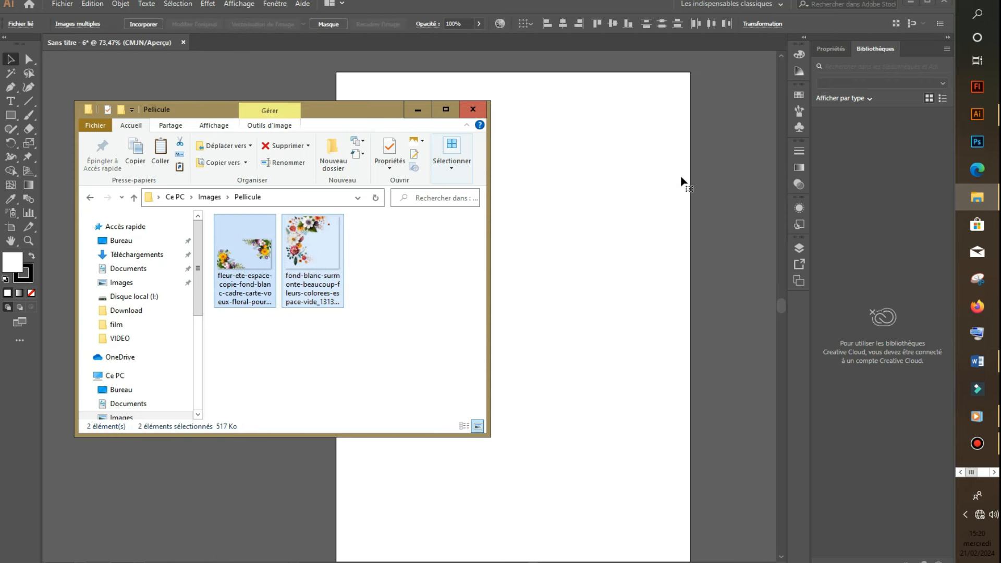
left_click(680, 176)
left_click_drag(574, 156, 147, 256)
left_click(490, 435)
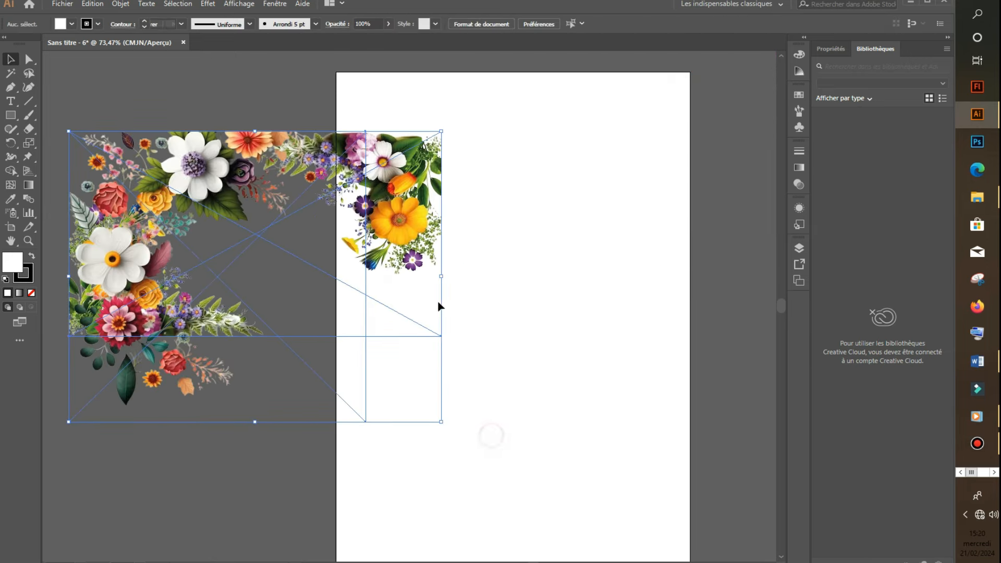
left_click(713, 217)
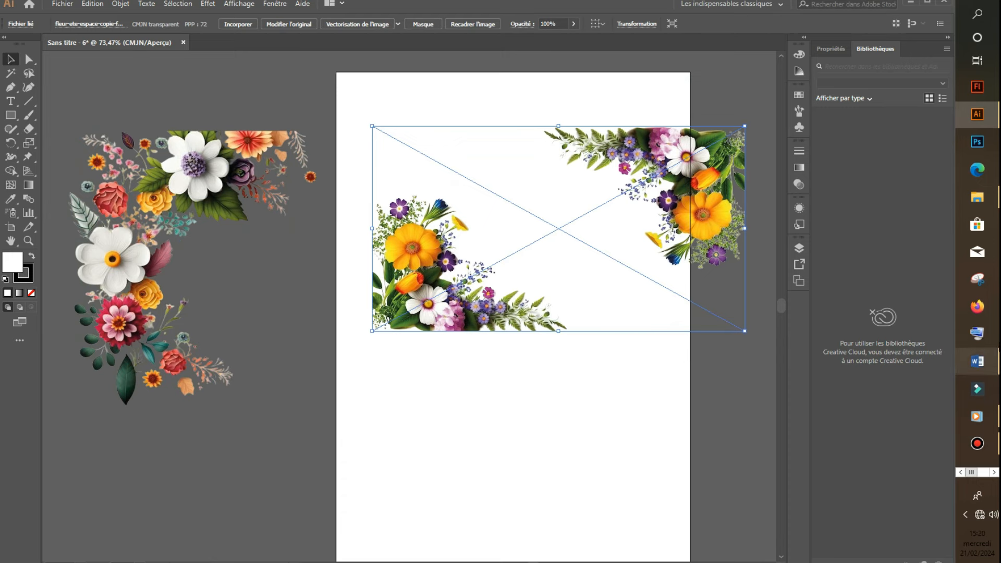
Switch to Word and review the wedding invitation text, including the reply-deadline line
left_click(979, 365)
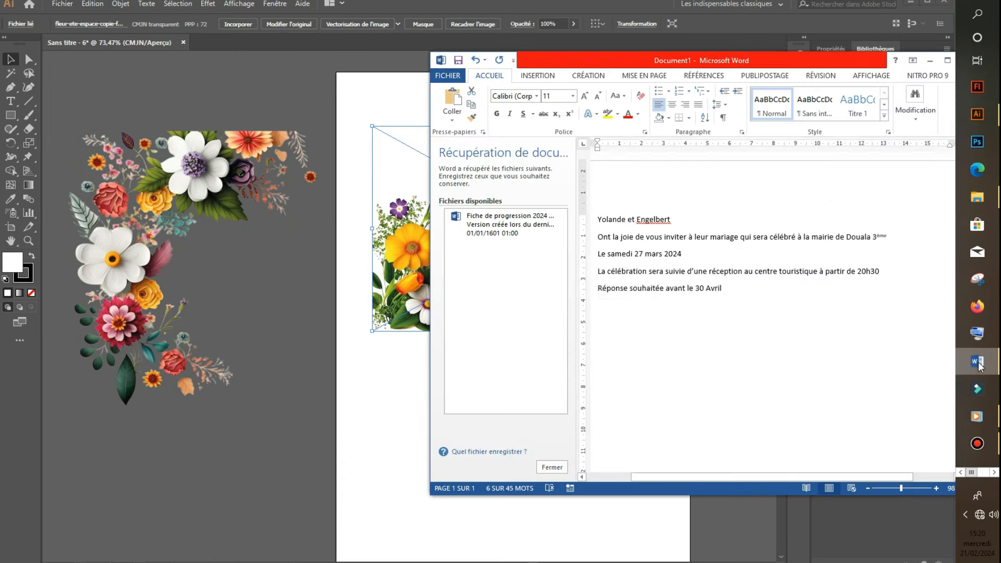
triple_click(652, 289)
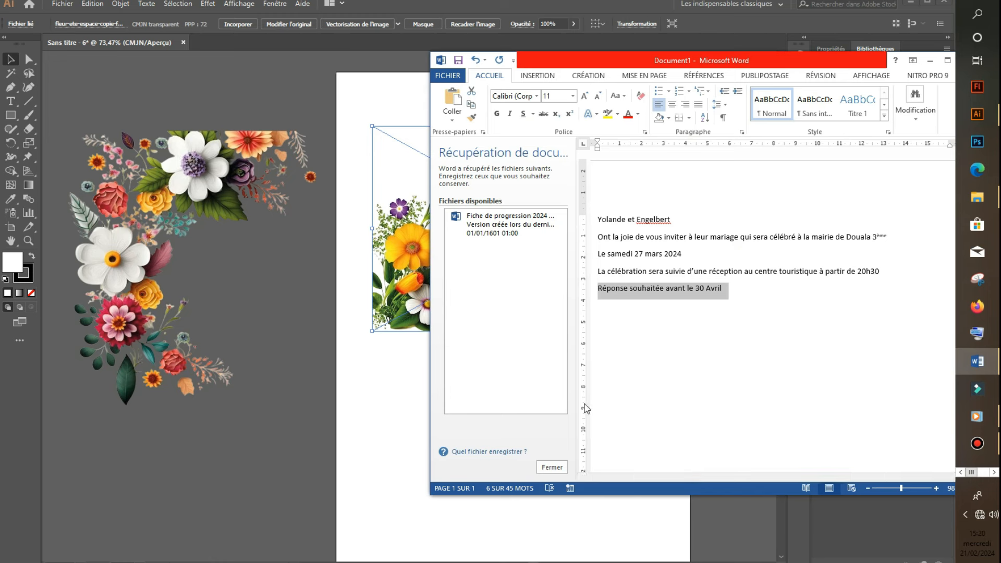
left_click(929, 62)
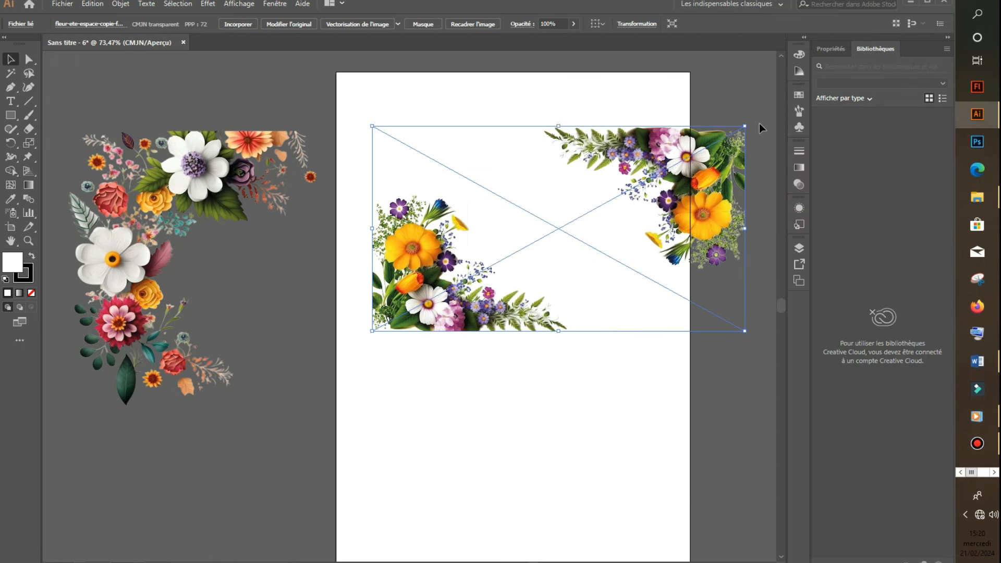
Rotate the yellow-flower image to portrait, shrink it and align it with the page's top-left corner
left_click_drag(749, 338, 613, 177)
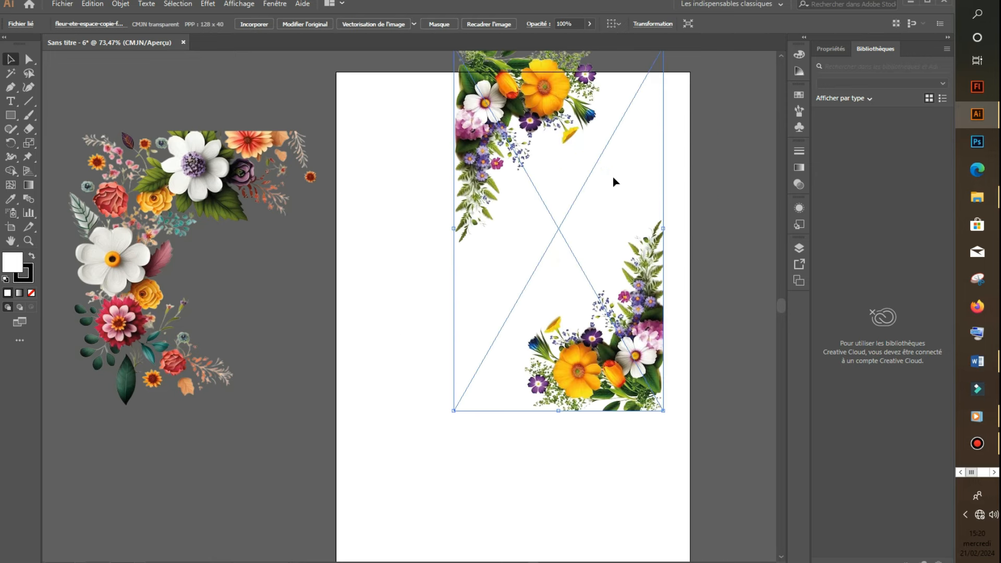
left_click_drag(562, 116, 437, 126)
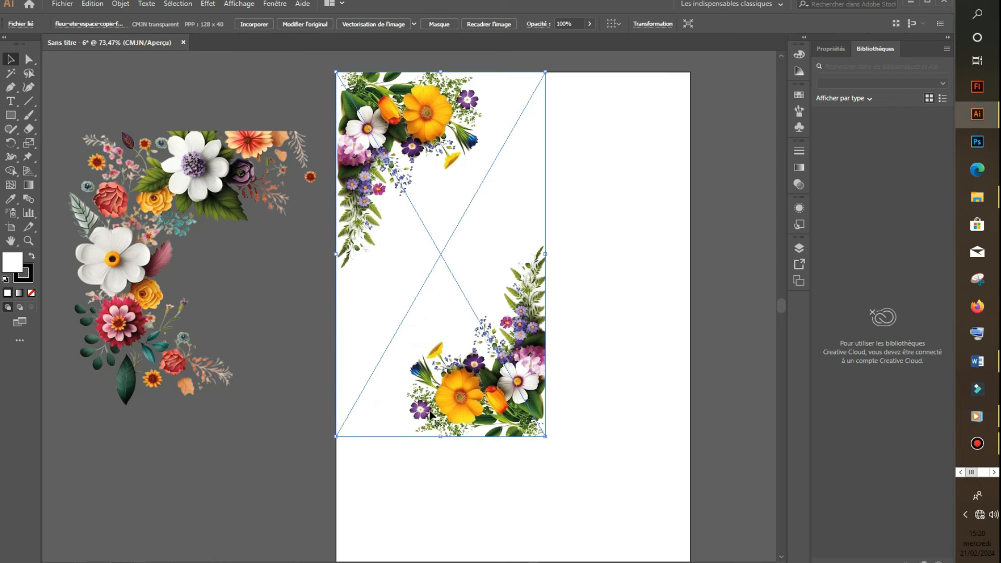
Clip the yellow-flower image to its upper-left bouquet with a rectangular clipping mask about 88.5 × 124 mm
left_click_drag(11, 116, 47, 115)
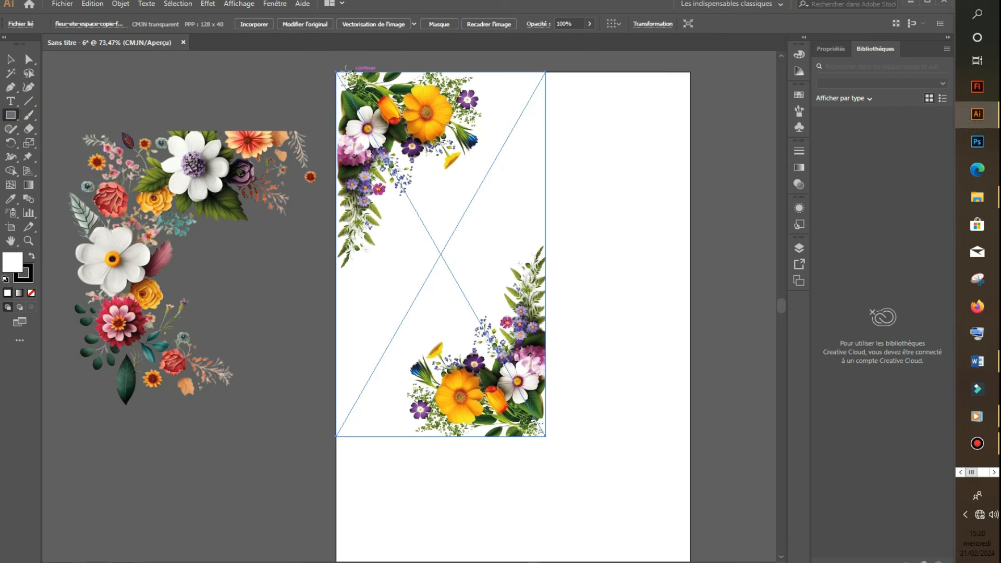
left_click_drag(336, 72, 486, 277)
key("v")
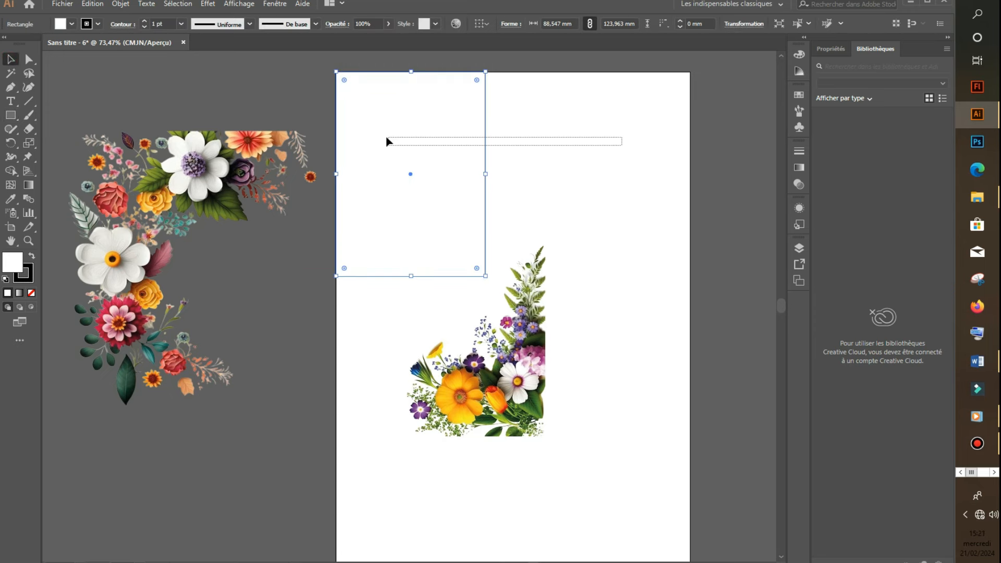
left_click(386, 140, "shift")
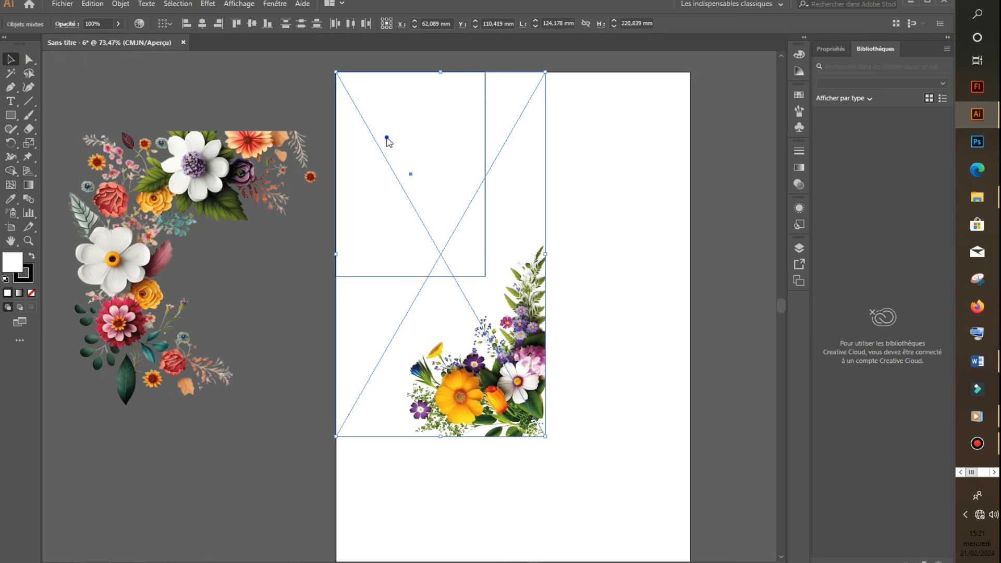
right_click(386, 139)
left_click(457, 217)
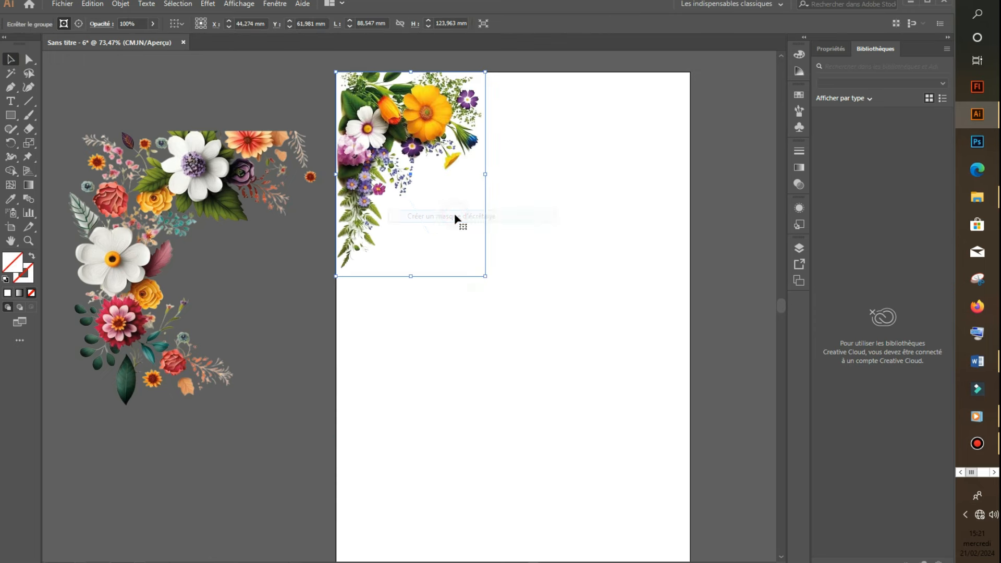
left_click(590, 215)
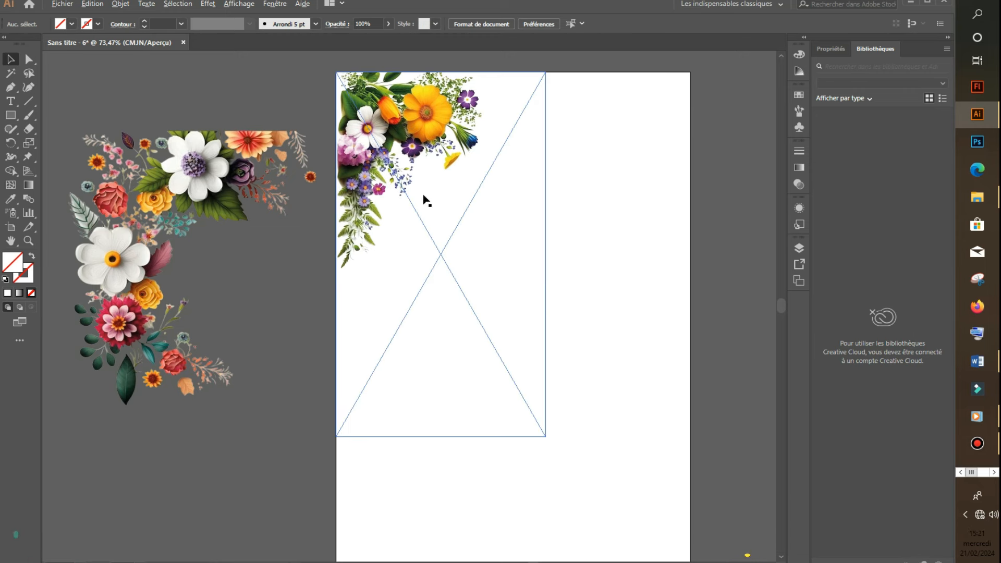
Copy the clipped bouquet to the page's lower-right area and reflect the copy across the vertical axis
left_click(391, 112)
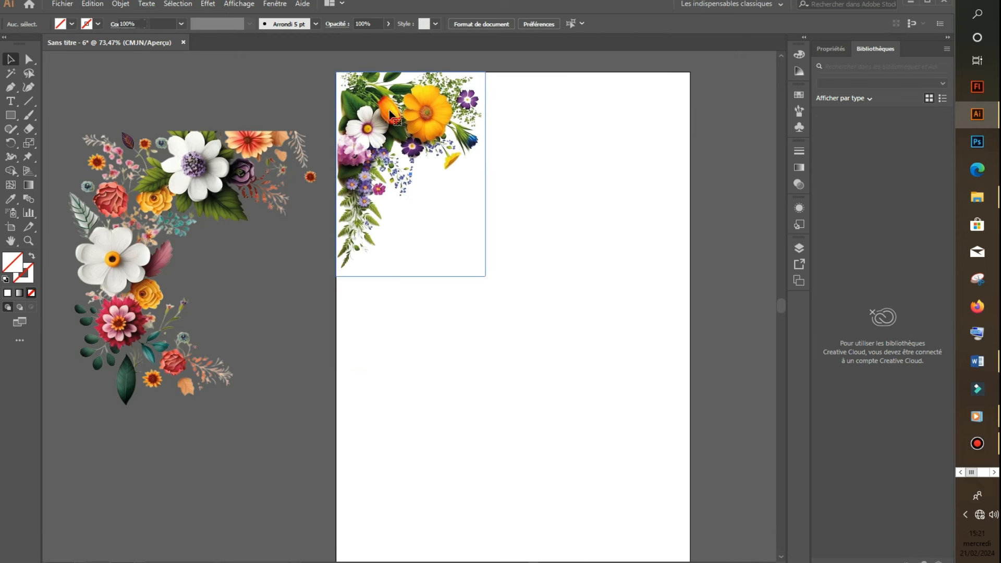
left_click_drag(391, 112, 584, 391)
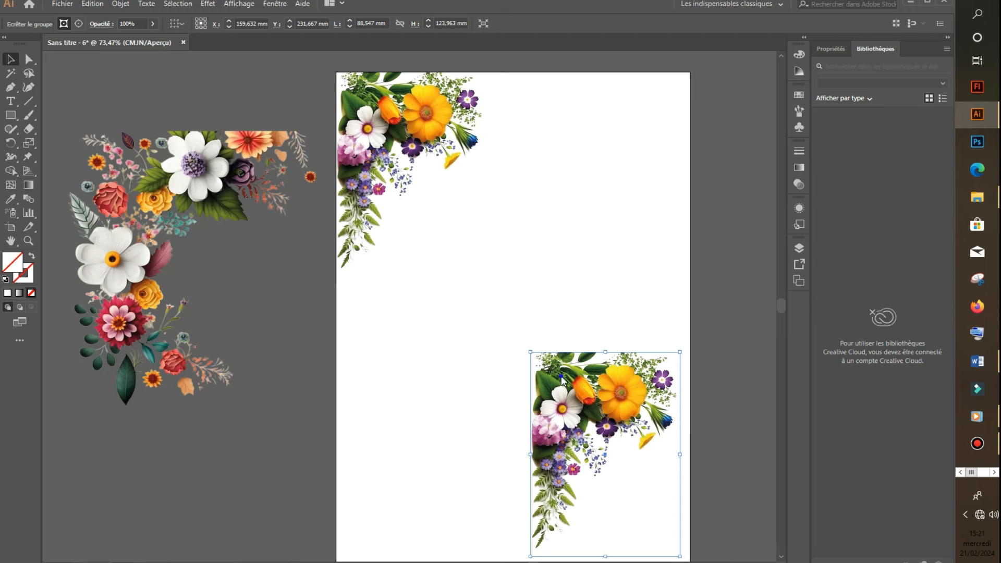
right_click(564, 379)
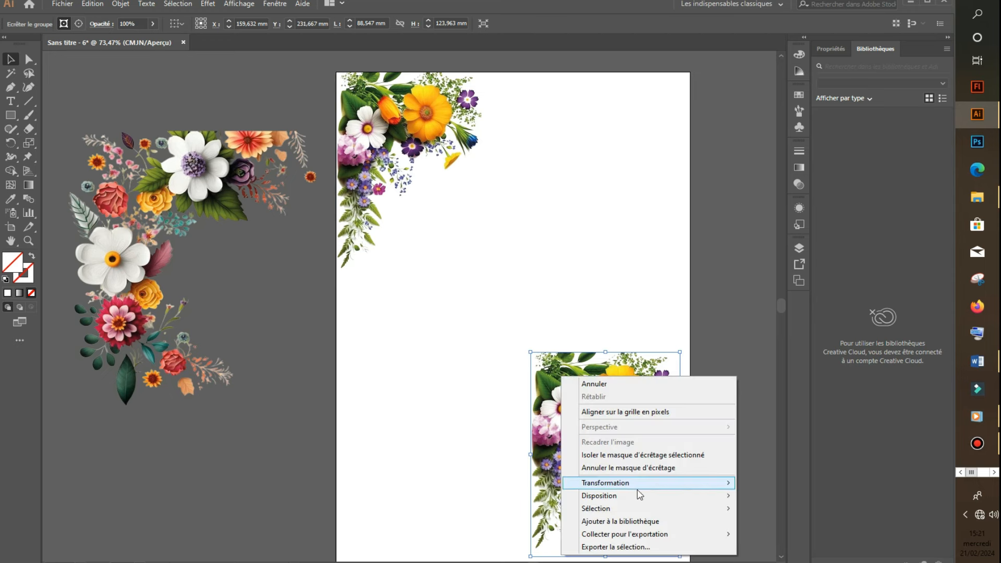
mouse_move(713, 487)
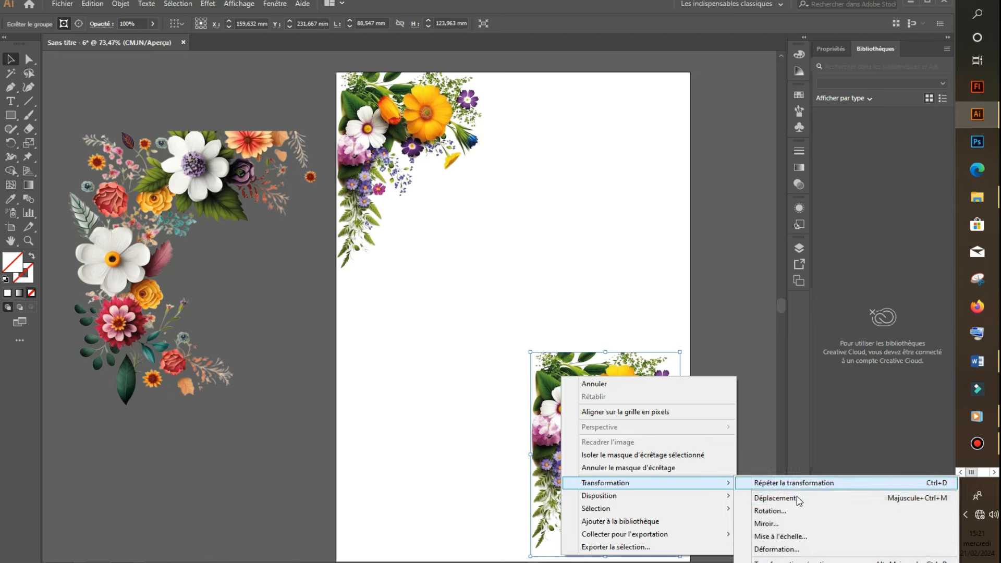
left_click(765, 524)
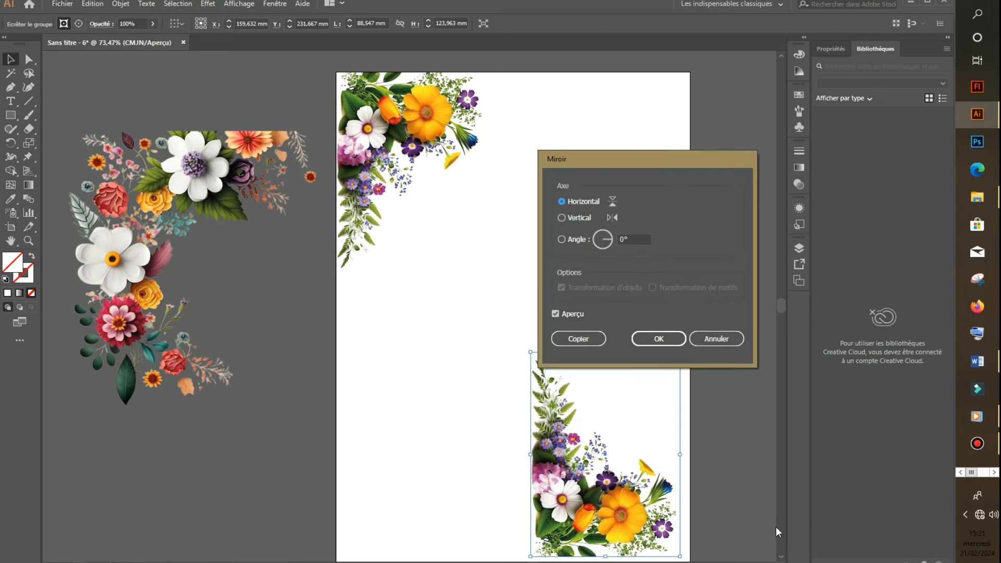
left_click(561, 218)
left_click(656, 342)
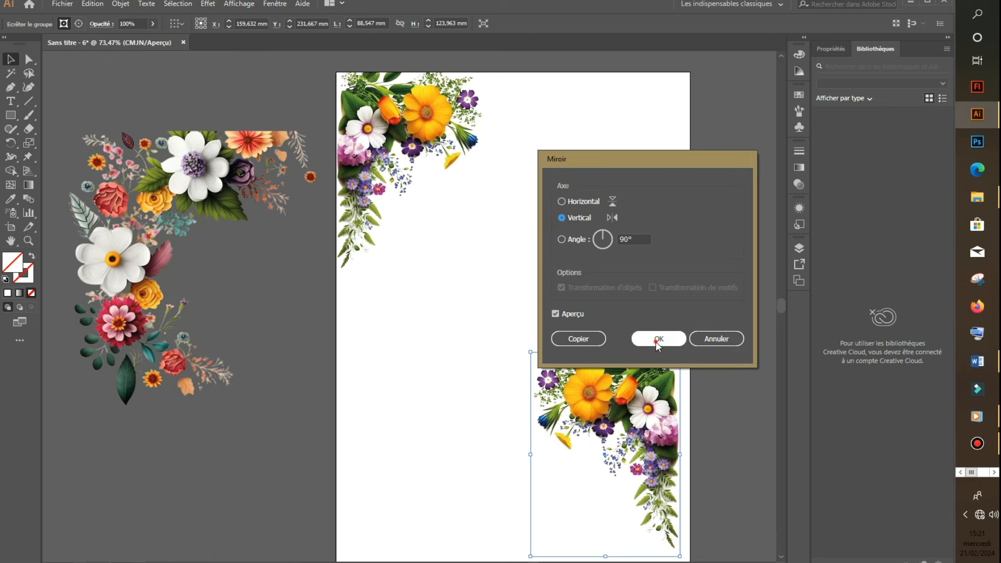
Reflect the copied bouquet across the horizontal axis and align it with the page's right edge
right_click(639, 410)
mouse_move(792, 513)
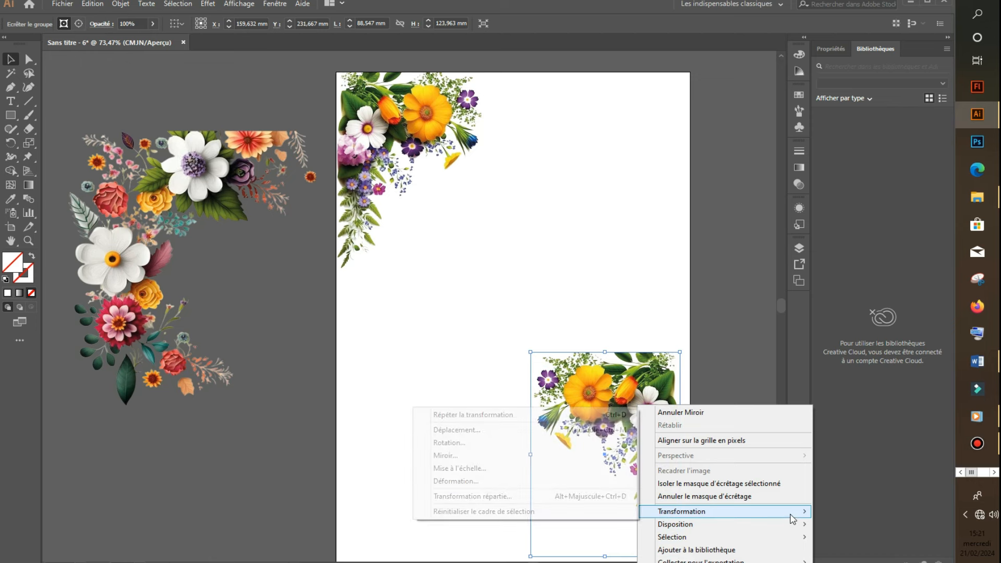
left_click(478, 456)
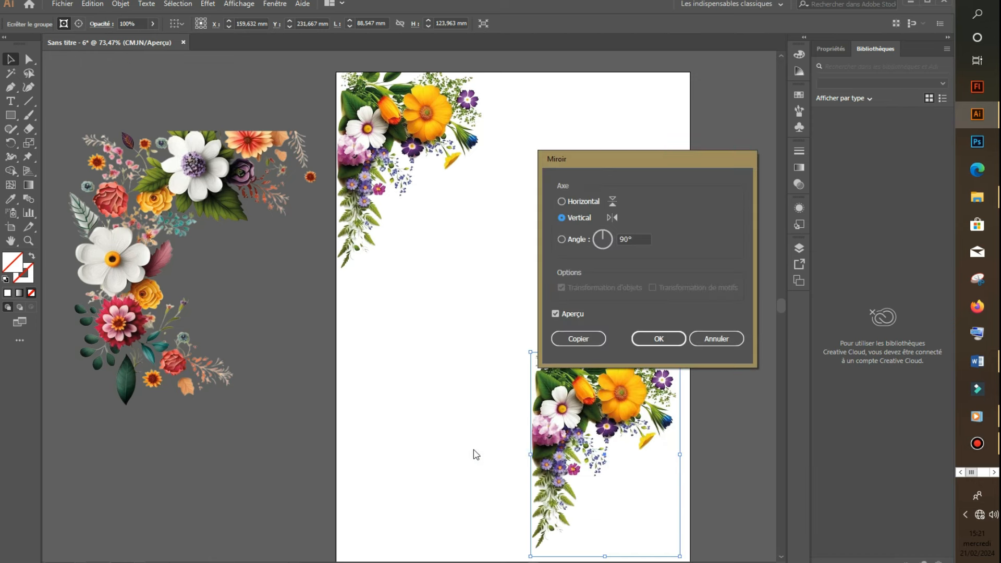
left_click(561, 202)
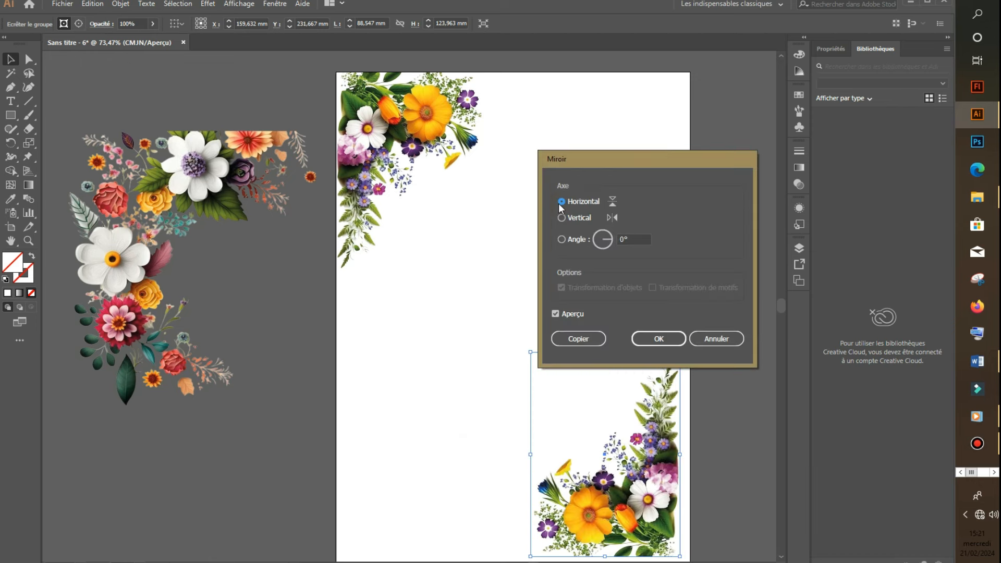
left_click(655, 340)
left_click(707, 440)
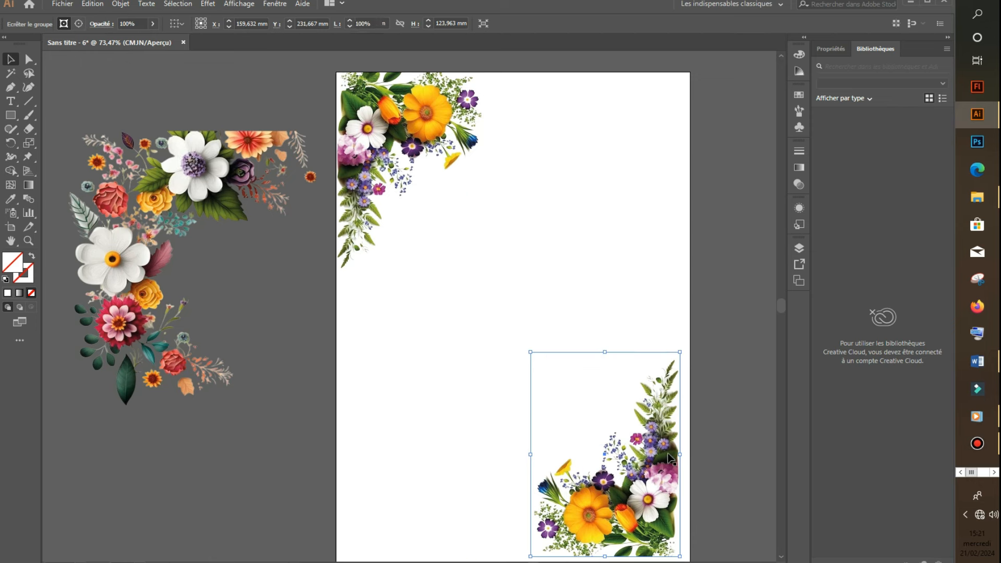
left_click_drag(666, 455, 674, 457)
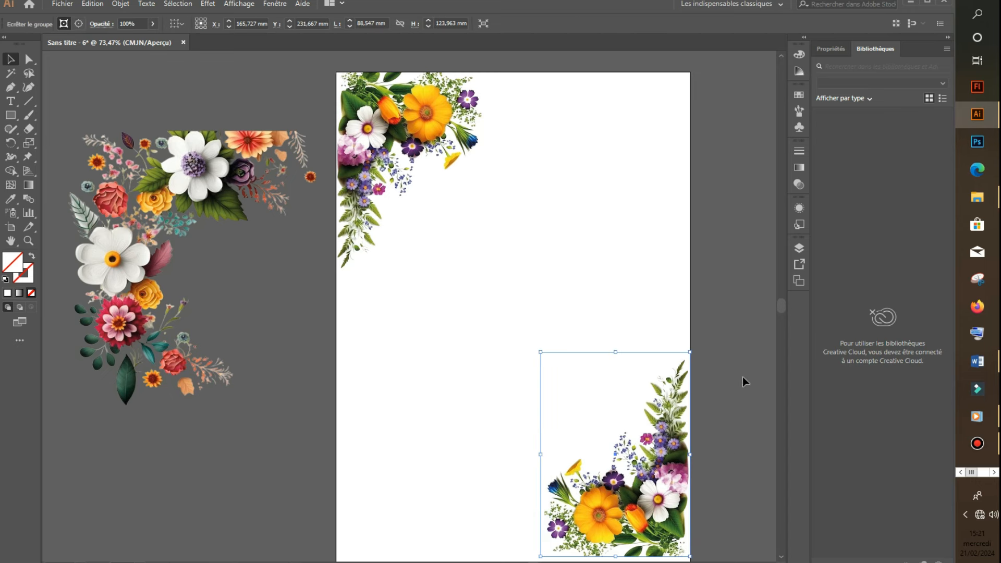
Move the other floral image onto the page, shrink it and place it in the bottom-left corner
left_click(213, 208)
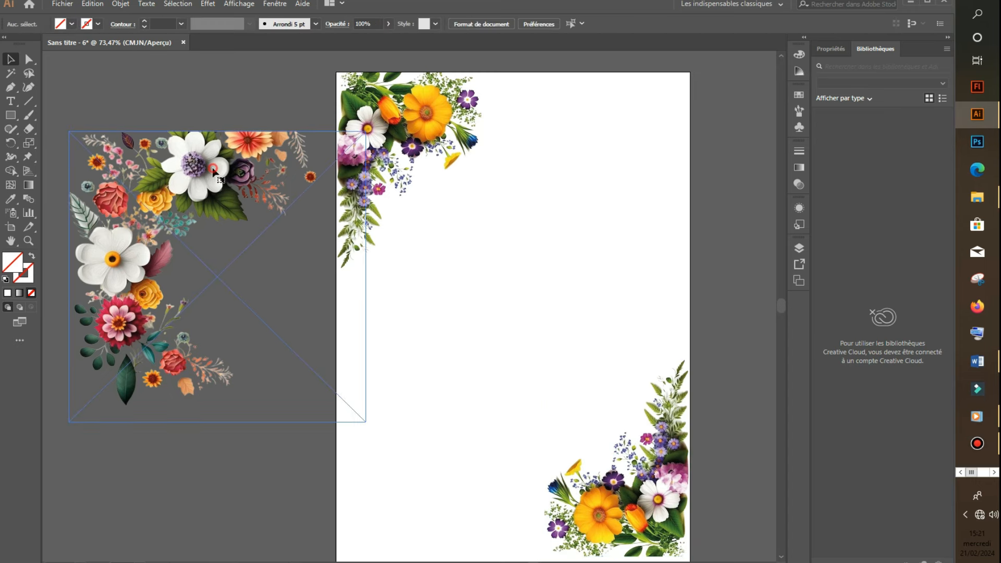
left_click_drag(213, 167, 521, 207)
left_click_drag(675, 172, 462, 380)
left_click_drag(406, 404, 361, 506)
Rotate the small floral image 90° counterclockwise and nudge it to fit inside the page's bottom-left corner
scroll(451, 475, "down", 1)
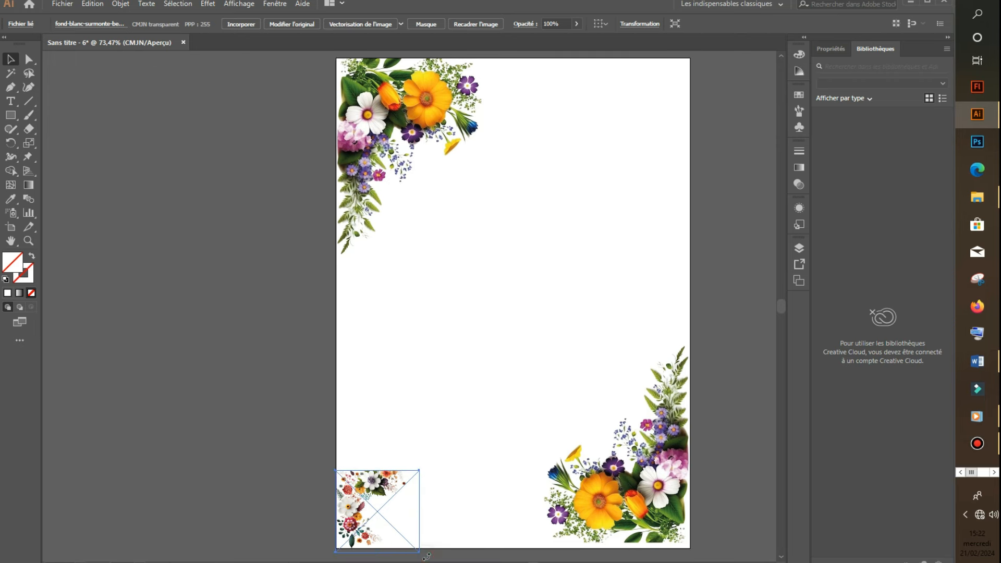
left_click_drag(428, 555, 438, 483)
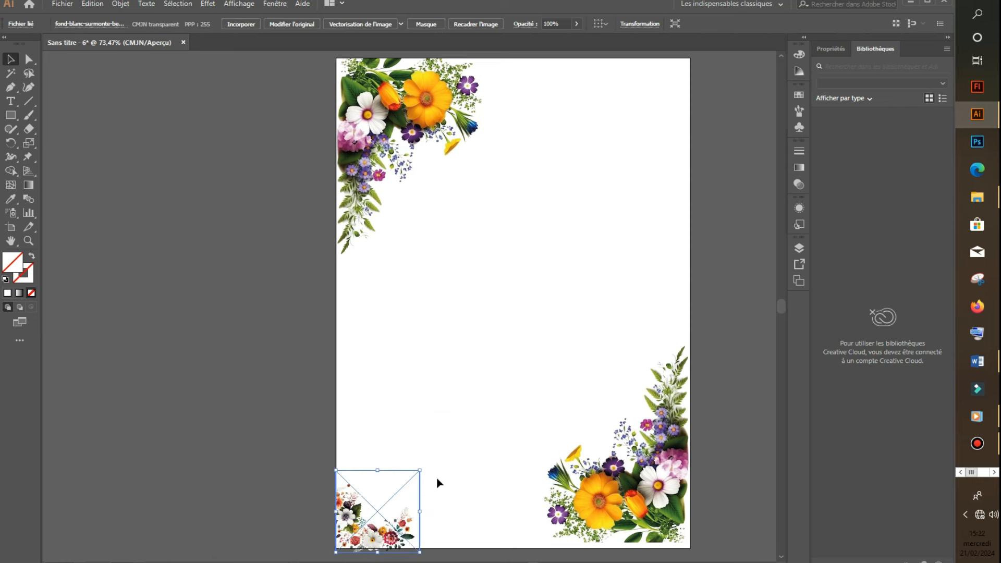
left_click(163, 373)
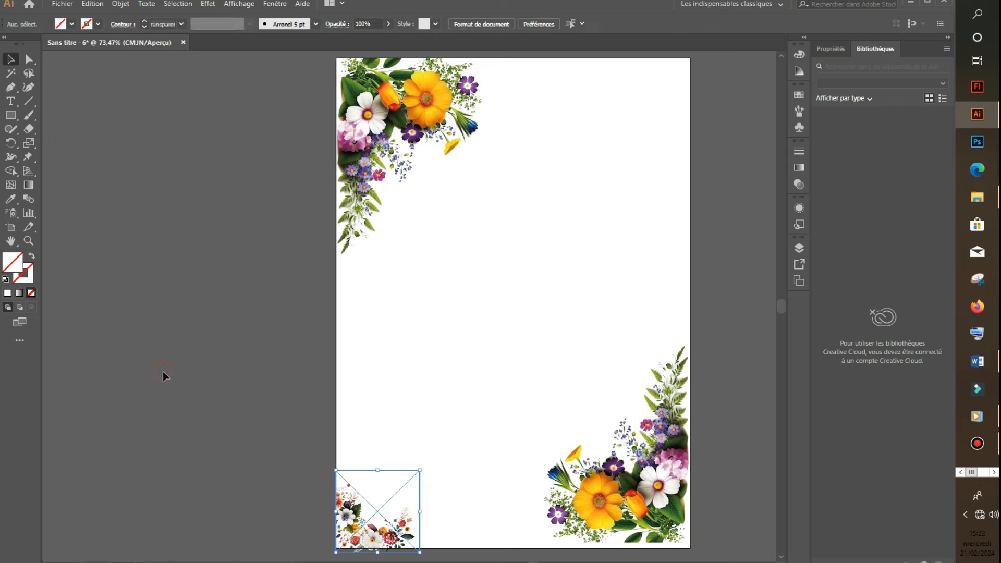
left_click(358, 530)
left_click_drag(356, 518, 359, 511)
key("Up")
key("Up")
key("Up")
key("Up")
key("Up")
key("Up")
key("Up")
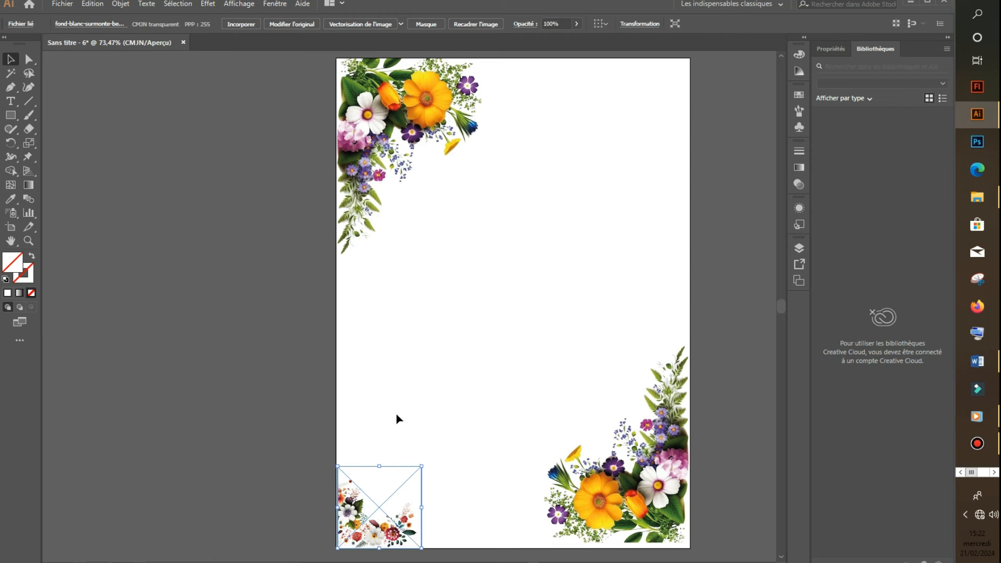
left_click(396, 415)
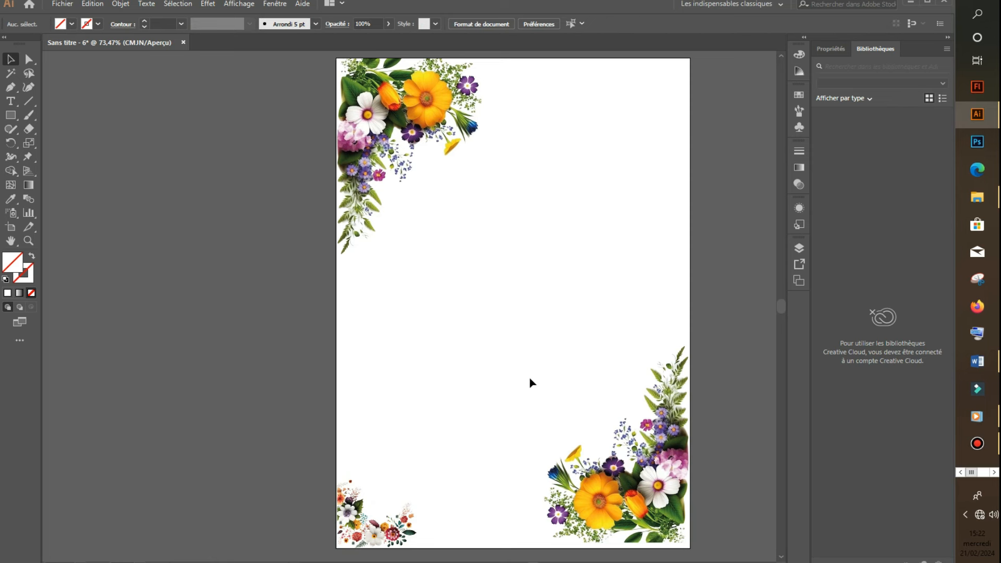
Copy the small bottom-left floral image into the page's top-right corner and reflect the copy across the horizontal axis
left_click_drag(345, 513, 585, 126)
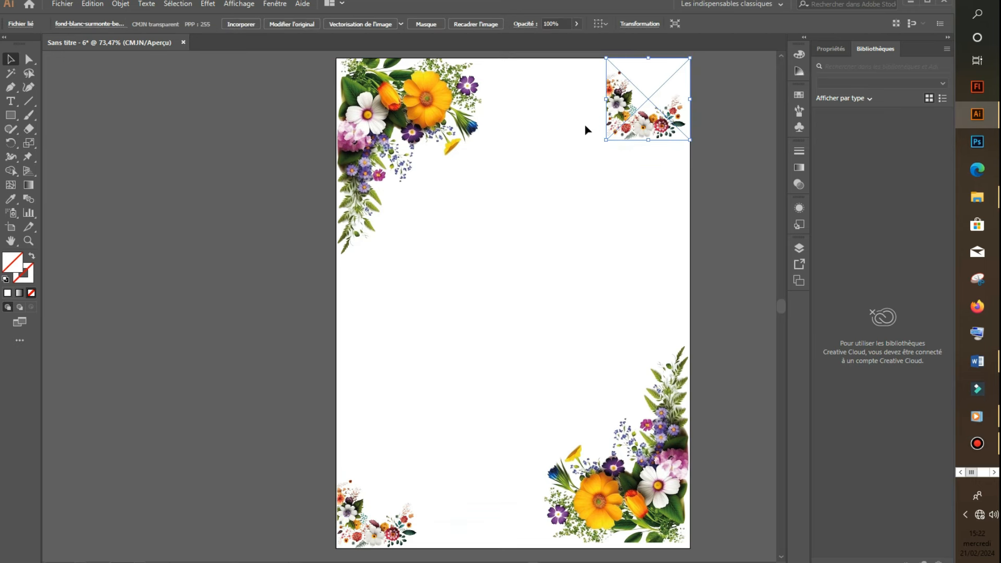
right_click(633, 112)
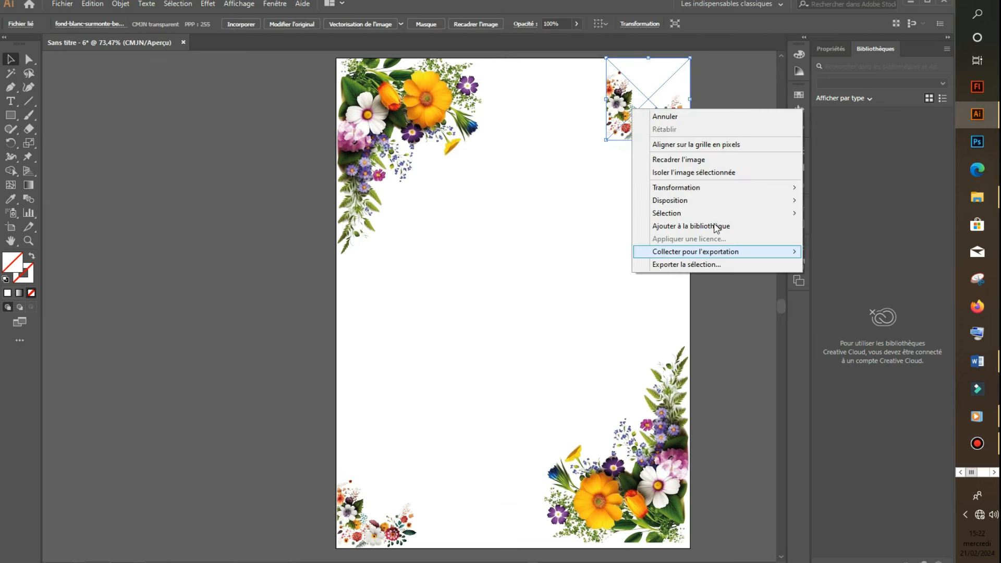
mouse_move(788, 192)
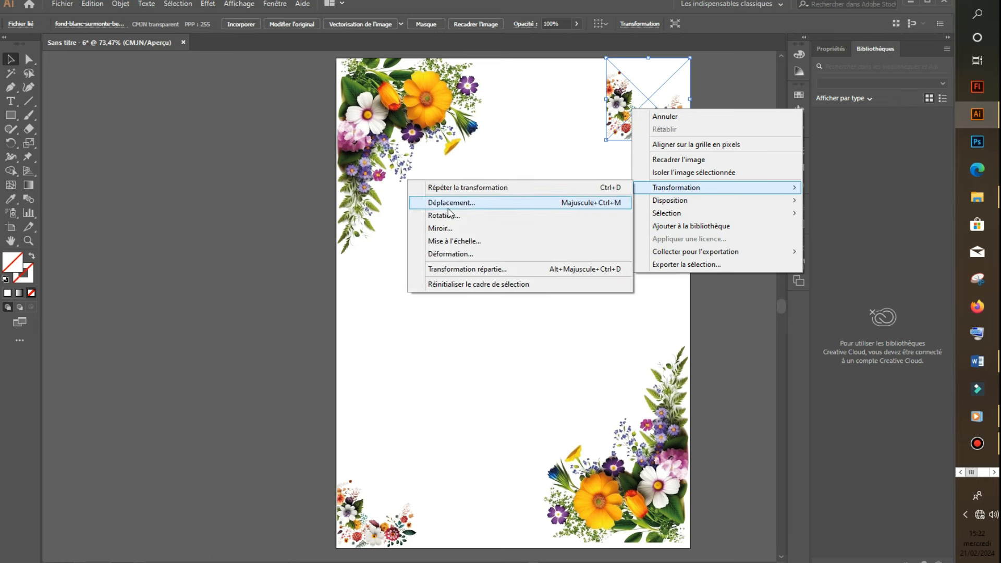
left_click(461, 232)
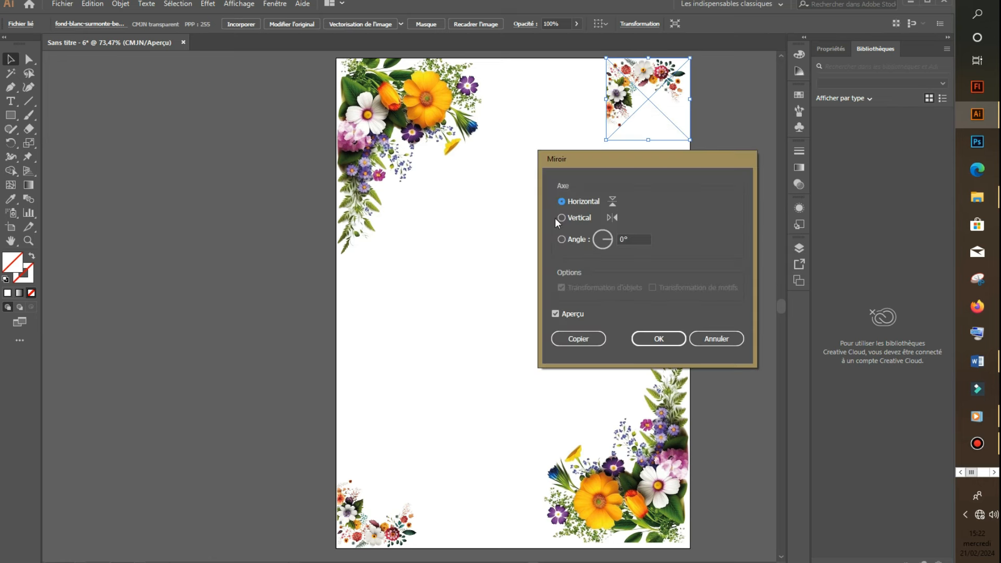
left_click(659, 339)
Reflect the small floral copy in the top-right corner across the vertical axis
right_click(646, 91)
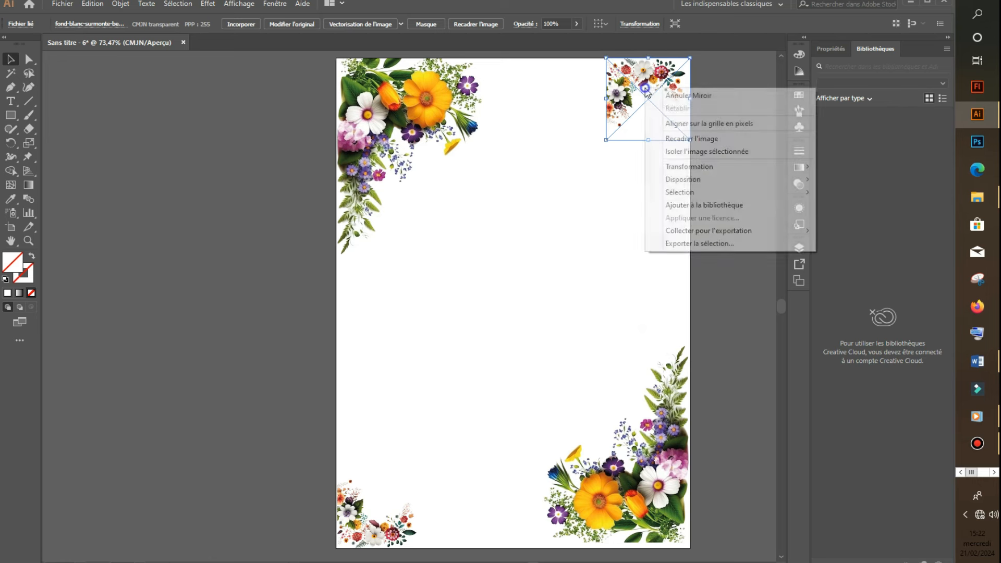
mouse_move(677, 166)
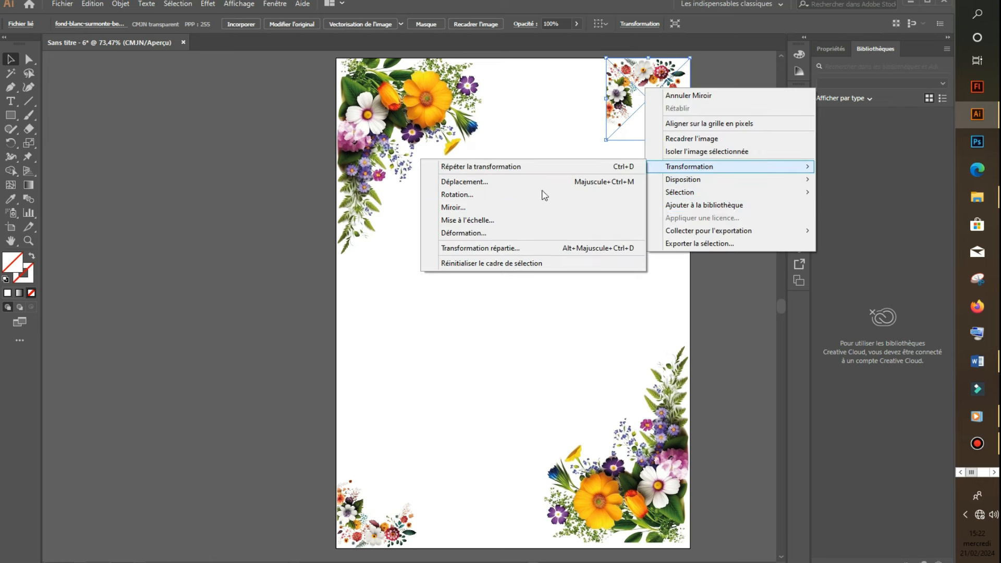
left_click(506, 207)
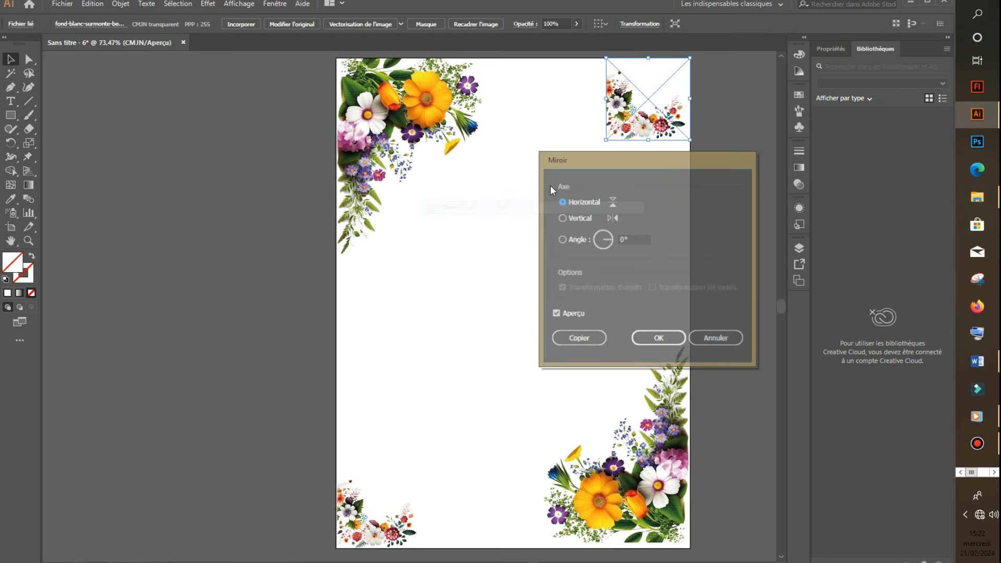
left_click(561, 218)
left_click(658, 339)
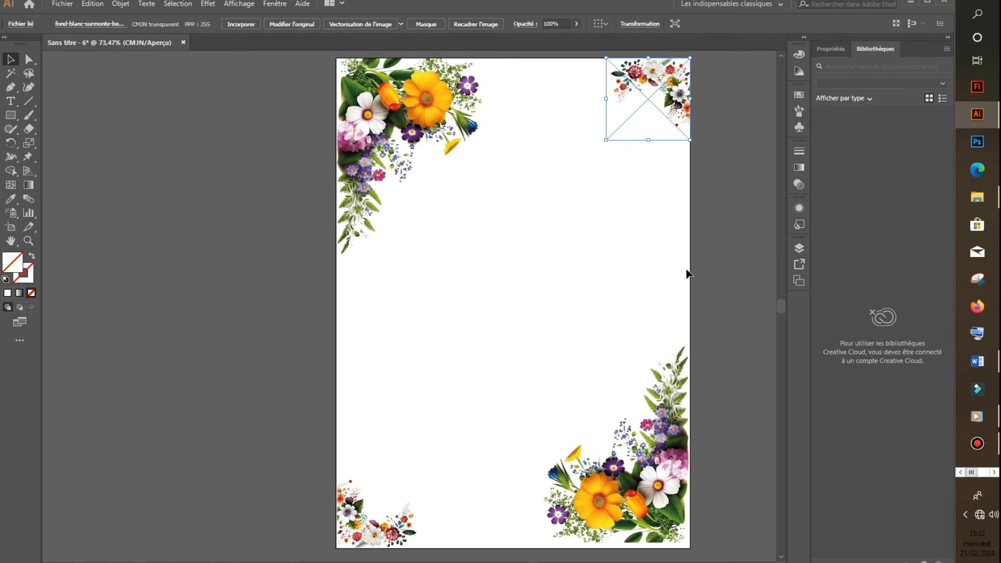
Nudge the small floral copy slightly left and down to fit inside the page's top-right corner
key("Left")
key("Left")
key("Left")
key("Down")
key("Down")
key("Down")
key("Up")
key("Up")
key("Right")
key("Right")
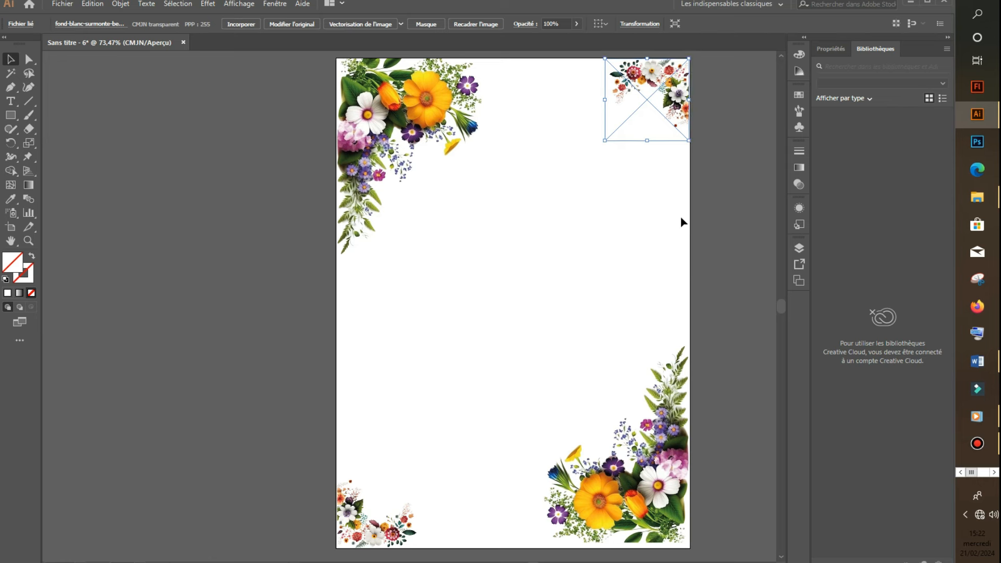
left_click(717, 208)
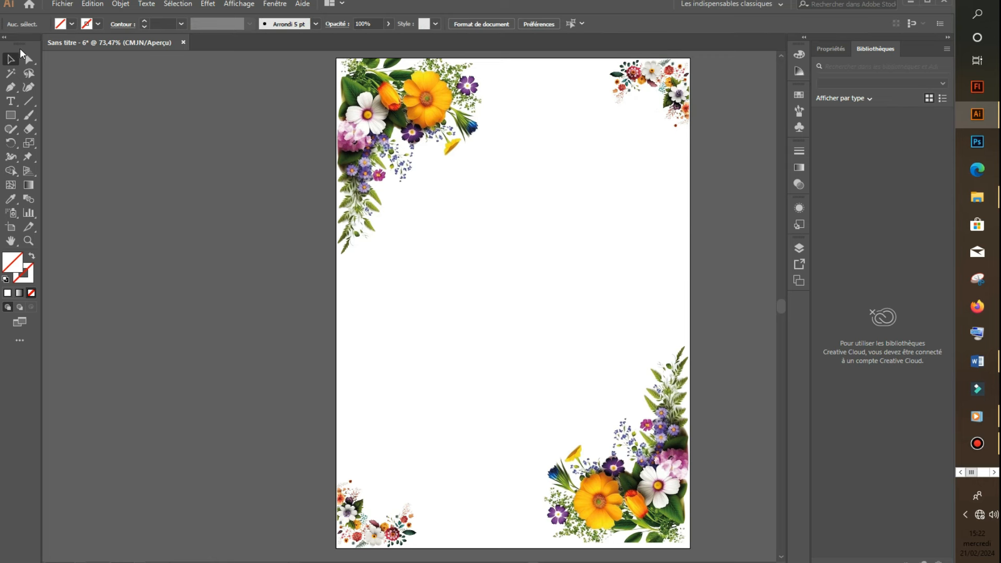
Draw a straight vertical line between the two floral images along the page's left edge and give it a pinkish-red stroke
left_click(29, 102)
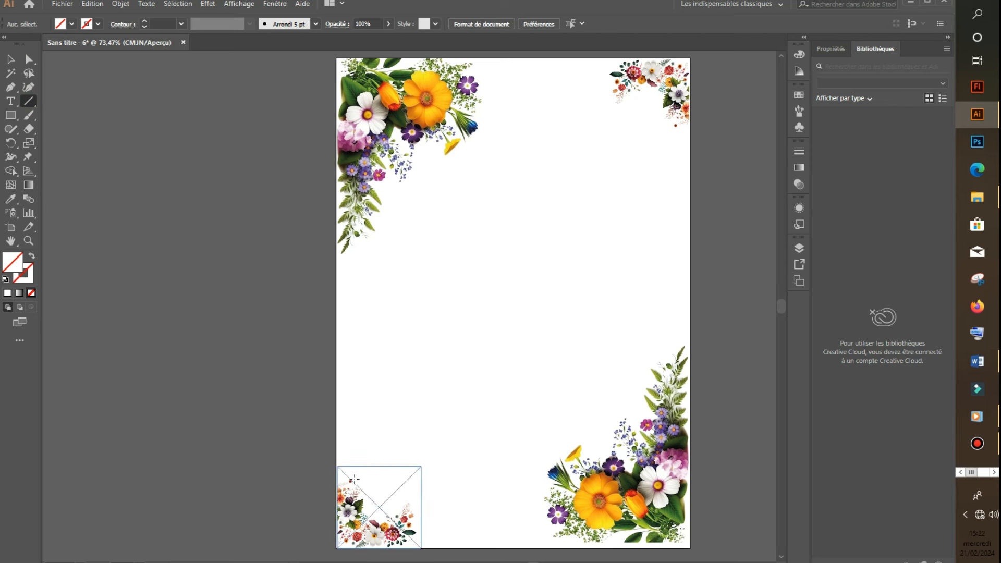
left_click_drag(350, 479, 360, 250)
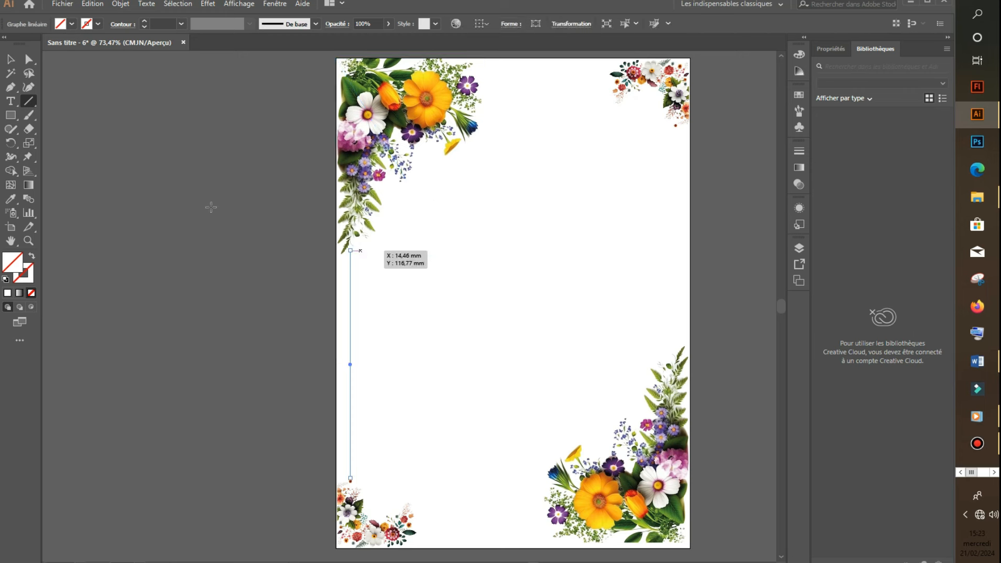
left_click(98, 24)
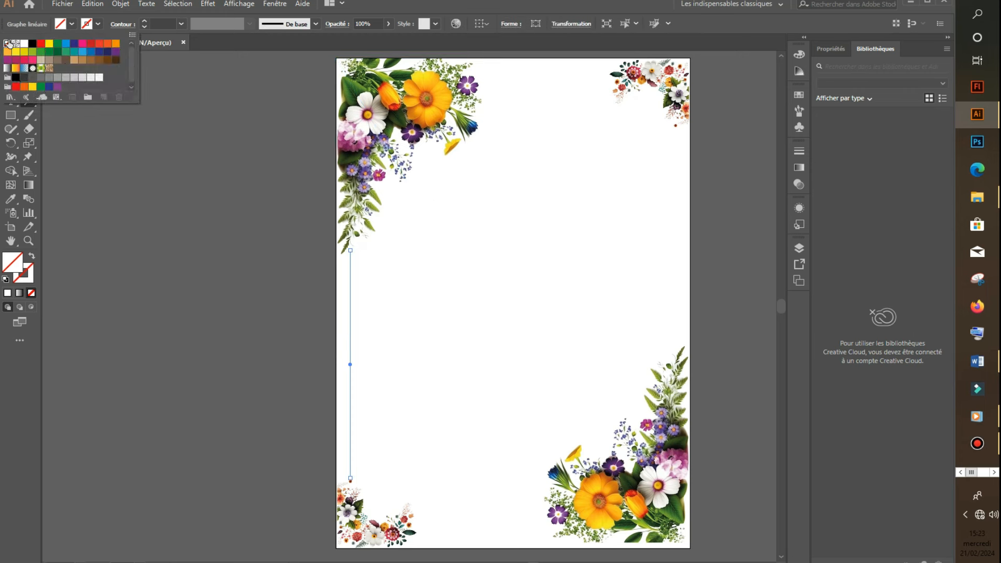
left_click(16, 61)
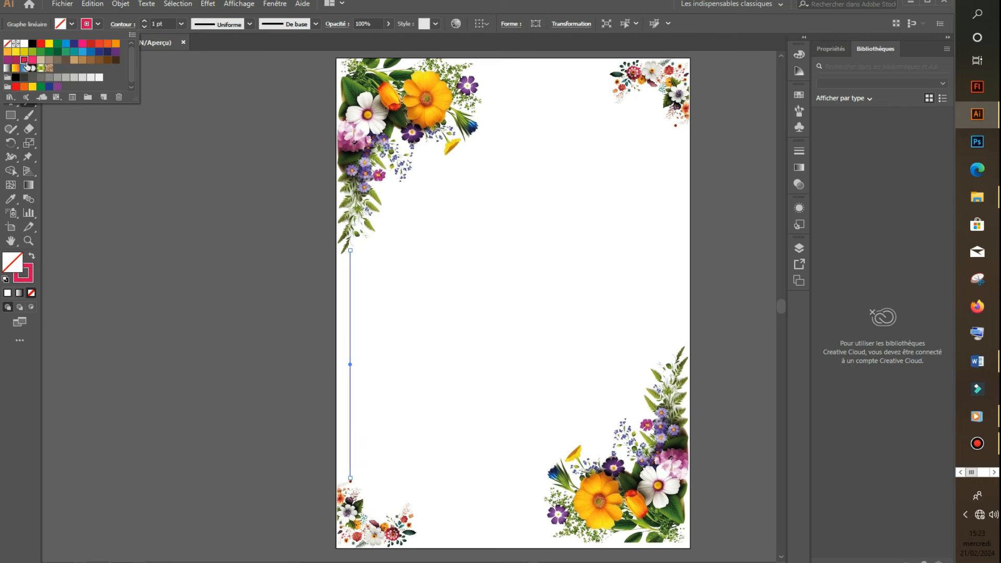
Make the vertical line's stroke dashed and set its weight to 2 pt
left_click(124, 26)
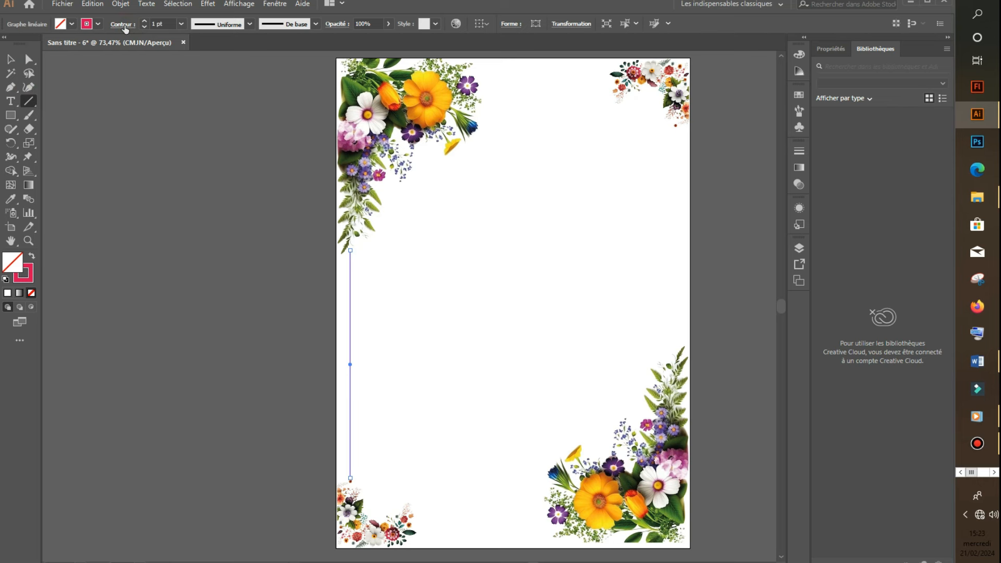
left_click(125, 25)
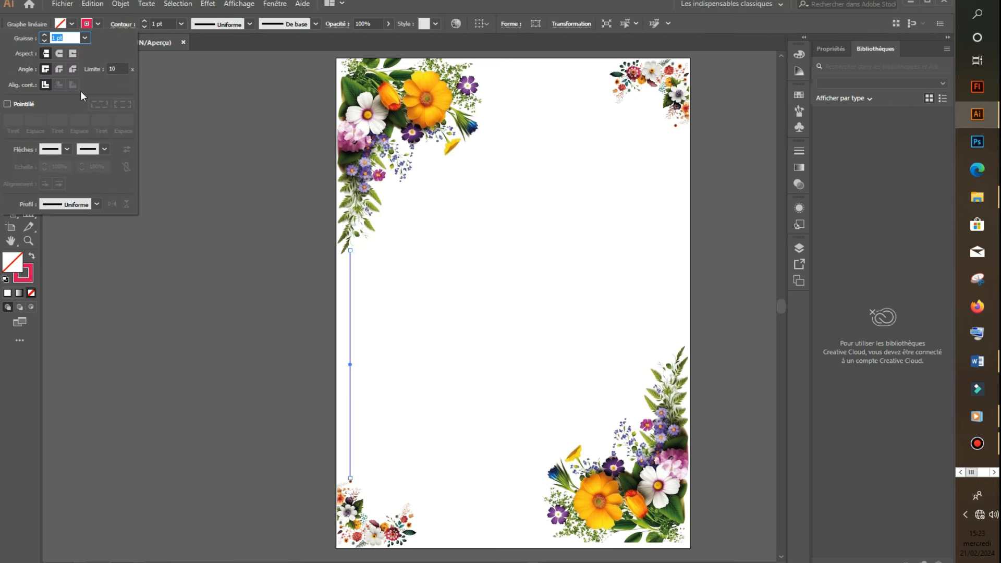
left_click(7, 105)
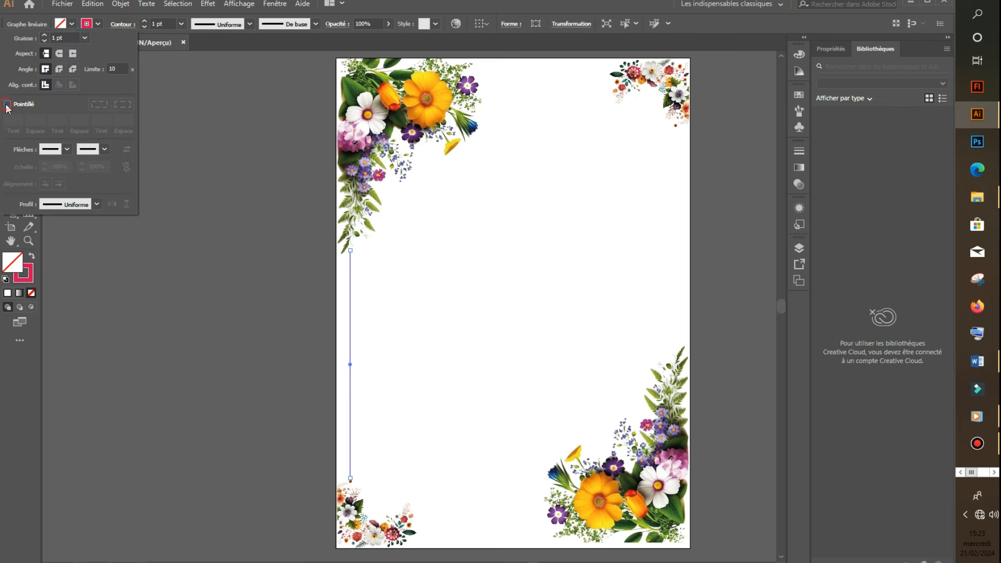
left_click(144, 21)
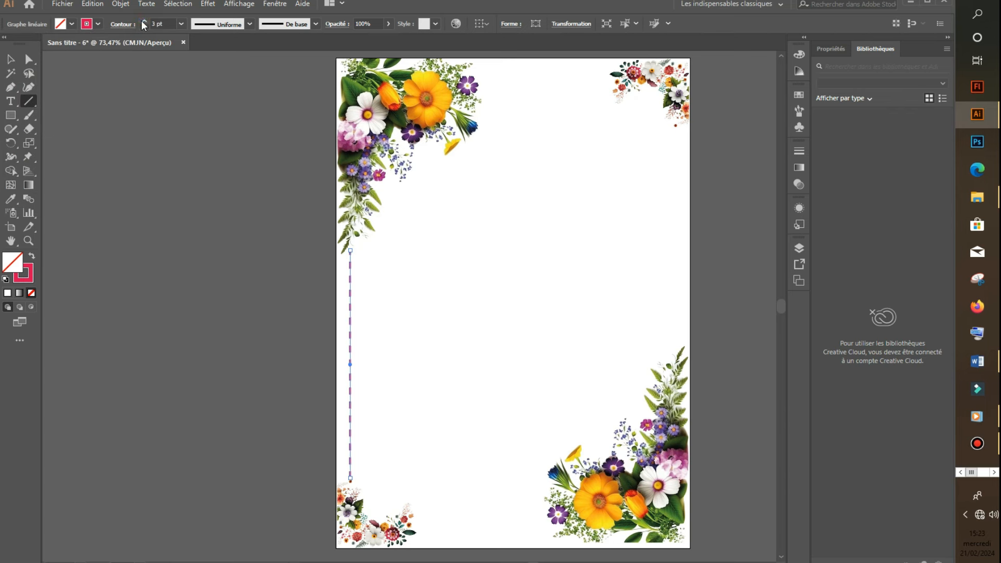
left_click(143, 27)
Copy the dashed line to the page's right side, between the top and bottom floral images
left_click(10, 59)
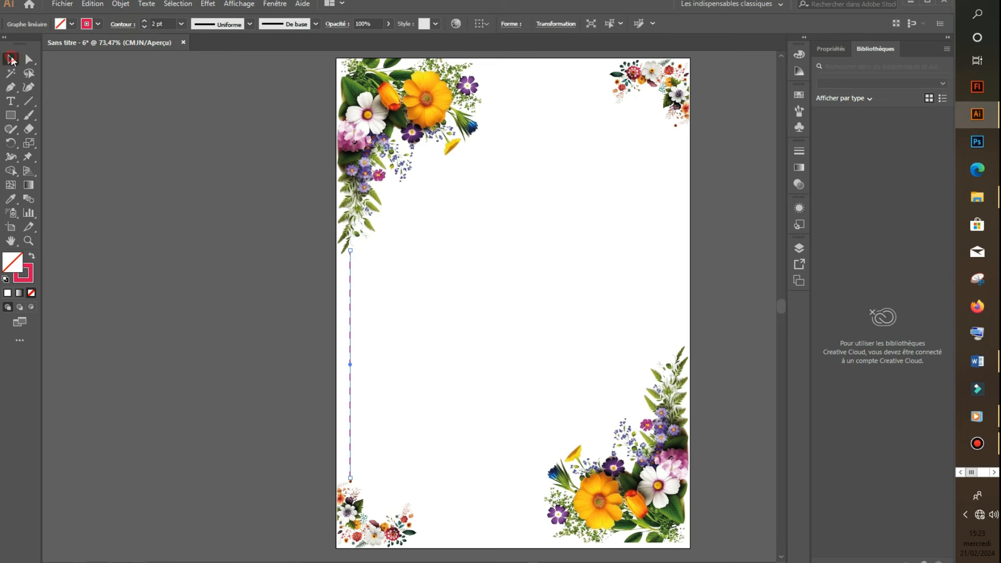
left_click(237, 301)
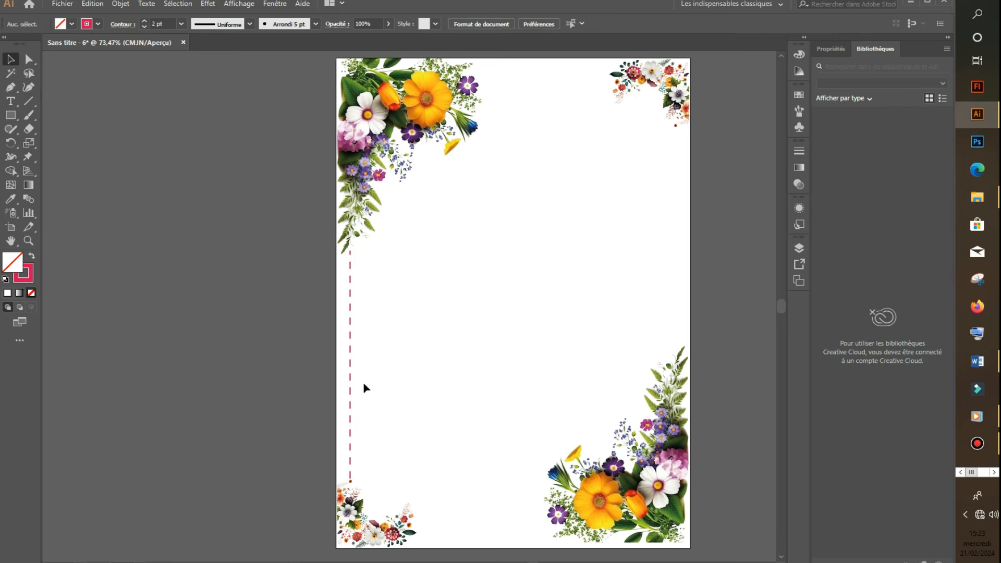
left_click_drag(350, 383, 677, 260)
left_click(737, 320)
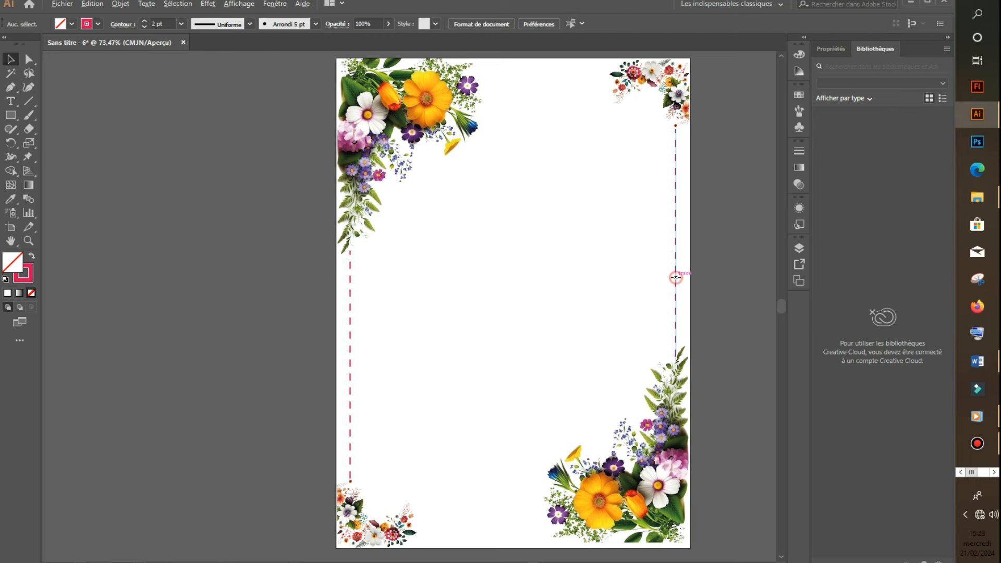
Copy the right dashed line, rotate the copy to horizontal and place it near the page's top edge
left_click_drag(676, 277, 526, 242)
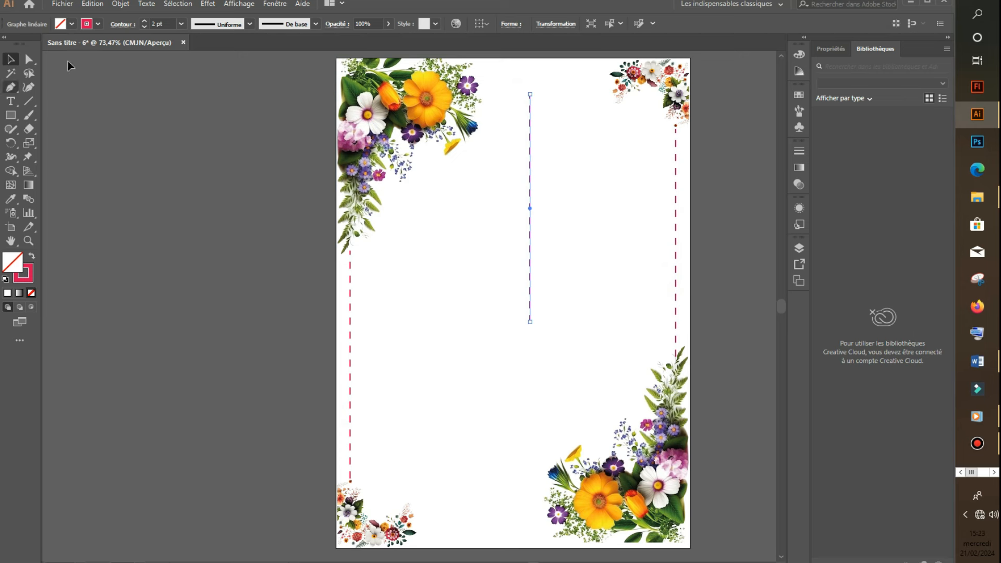
left_click_drag(534, 90, 562, 113)
left_click_drag(486, 85, 517, 82)
Shorten the top dashed line by moving its left anchor point to the edge of the top-left bouquet
left_click(29, 59)
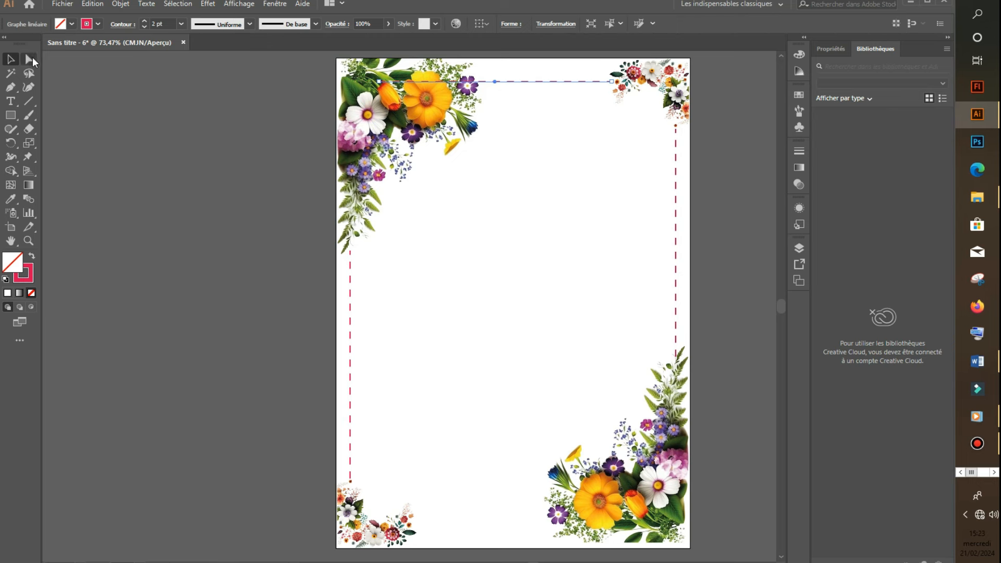
left_click_drag(379, 84, 482, 85)
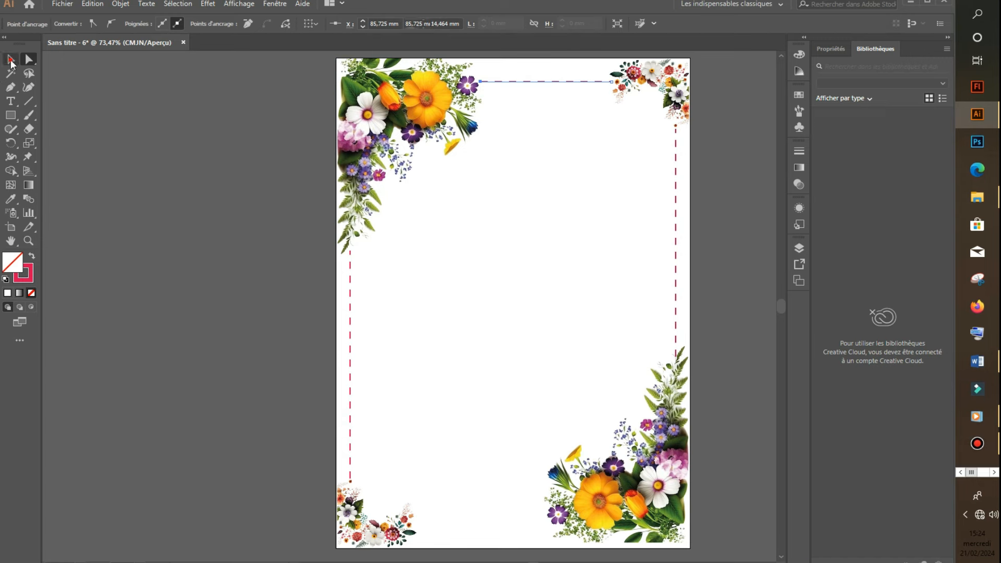
left_click(11, 61)
left_click(469, 247)
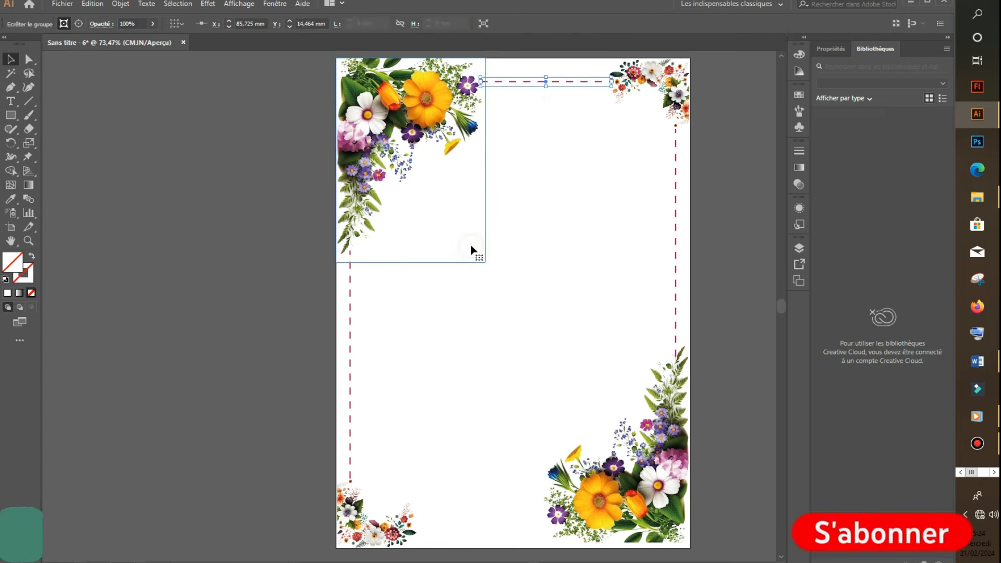
Copy the top dashed line to the page's bottom edge, between the two floral images, and nudge it down slightly
left_click(577, 82)
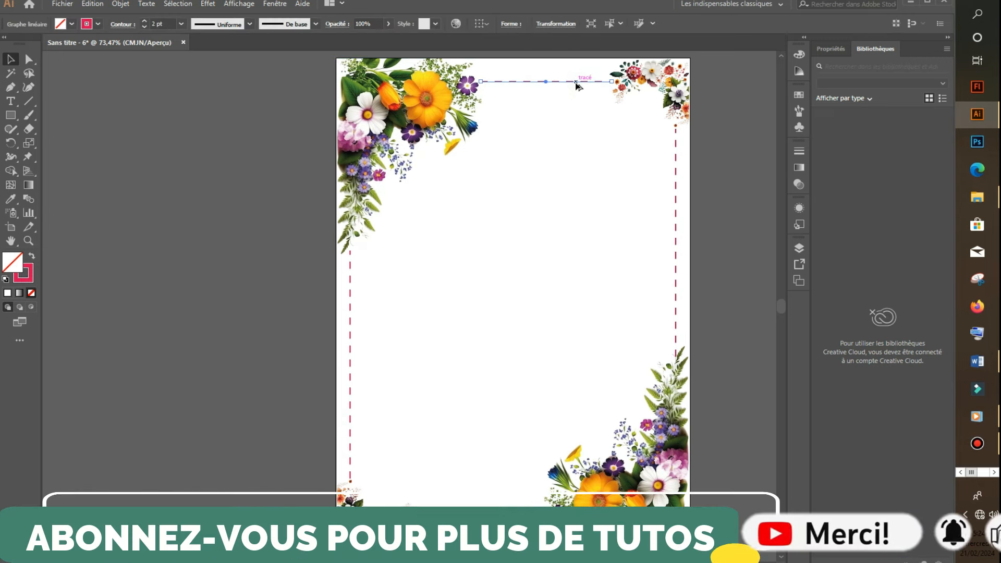
left_click_drag(576, 84, 511, 526)
left_click(613, 297)
left_click(479, 523)
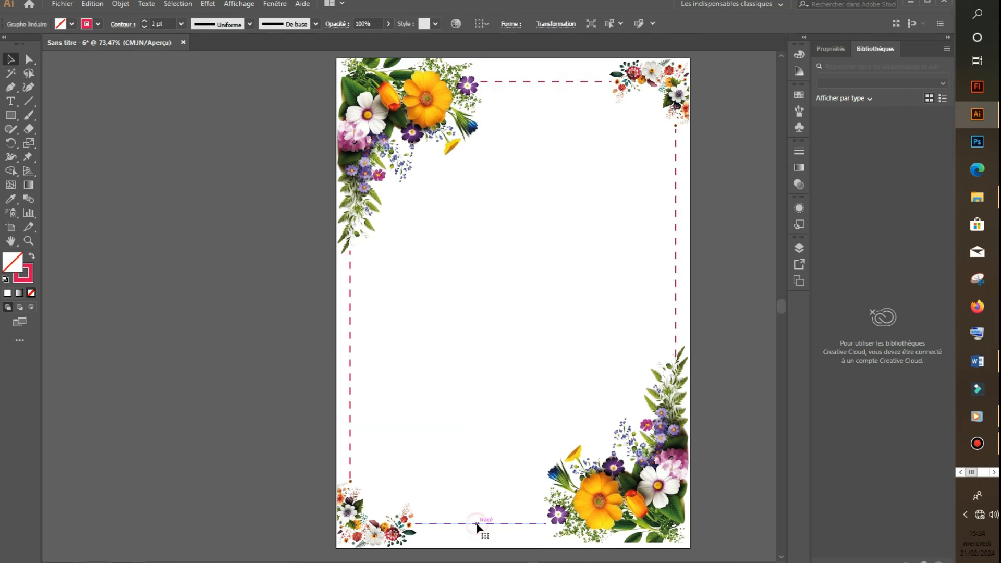
key("Down")
left_click(495, 415)
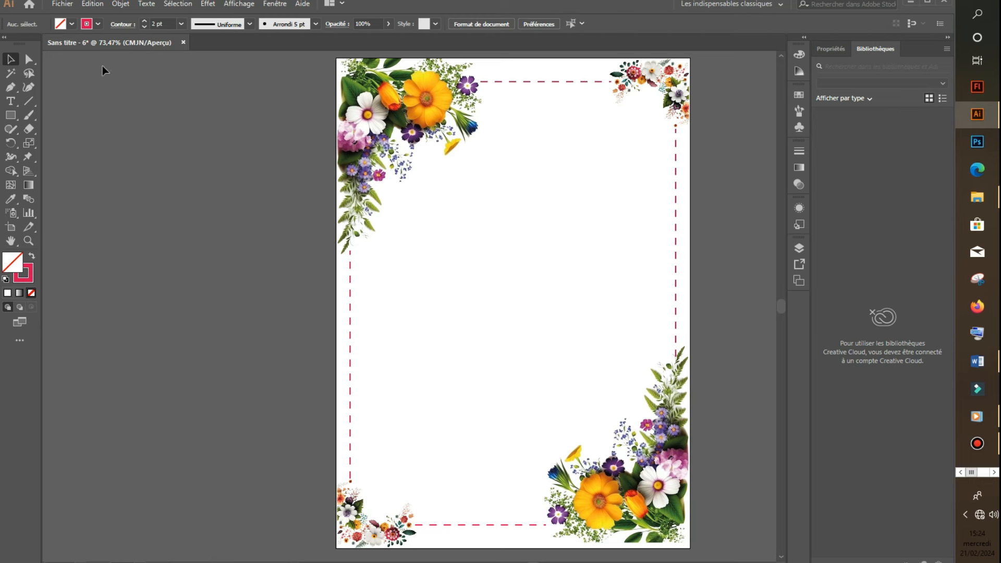
Draw a 210 × 297 mm rectangle covering the whole page and fill it with light gray
left_click(10, 115)
mouse_move(337, 59)
left_mouse_down()
mouse_move(596, 403)
mouse_move(673, 542)
mouse_move(688, 510)
mouse_move(689, 529)
left_mouse_up()
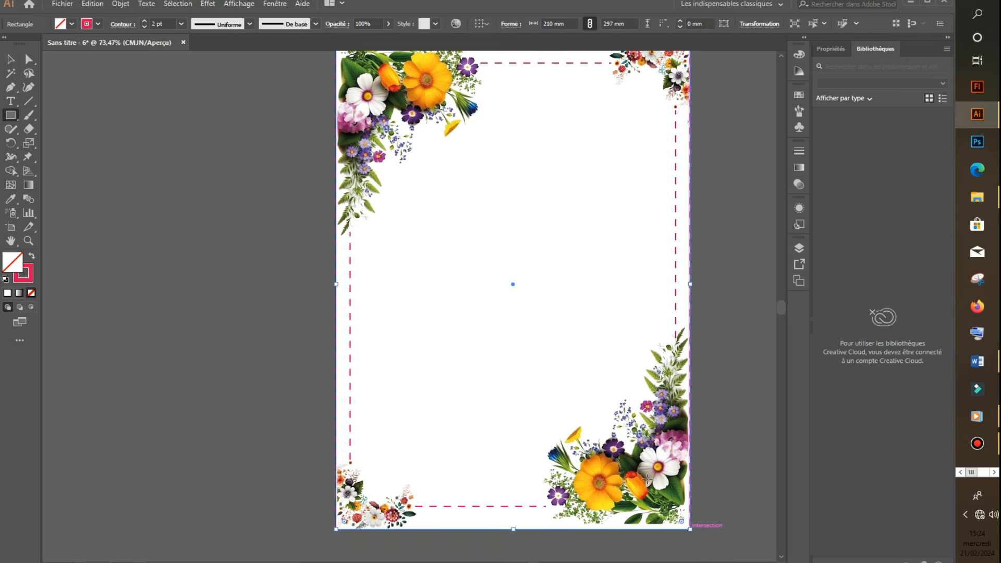
left_click(71, 23)
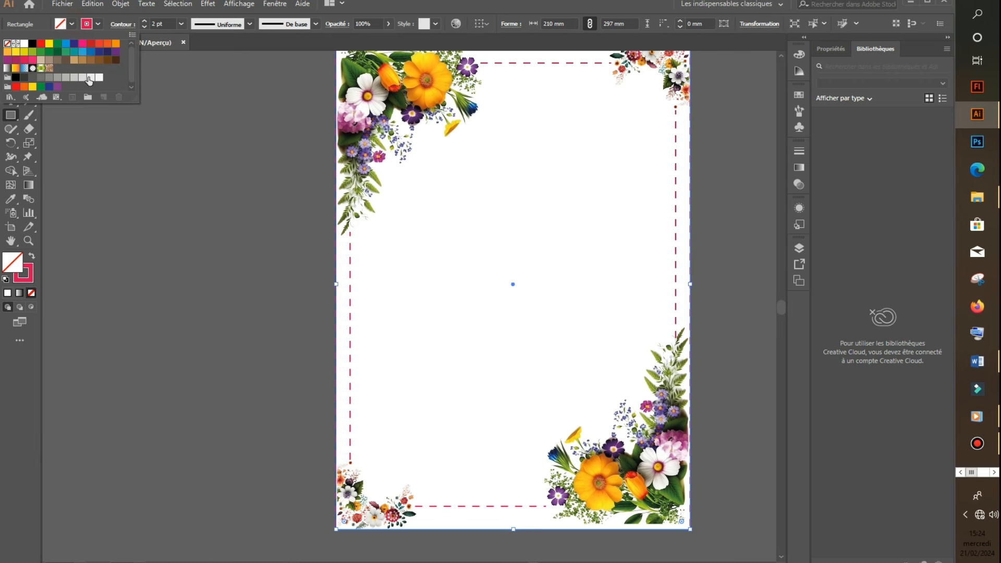
left_click(90, 77)
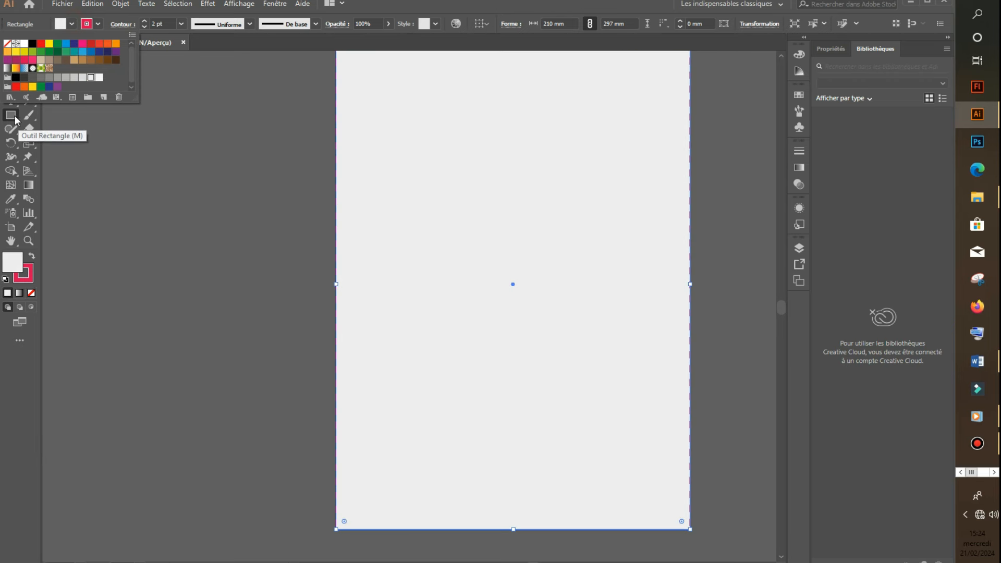
left_click(11, 116)
Send the gray page-sized rectangle to the back, behind the flowers and dashed lines
left_click(10, 59)
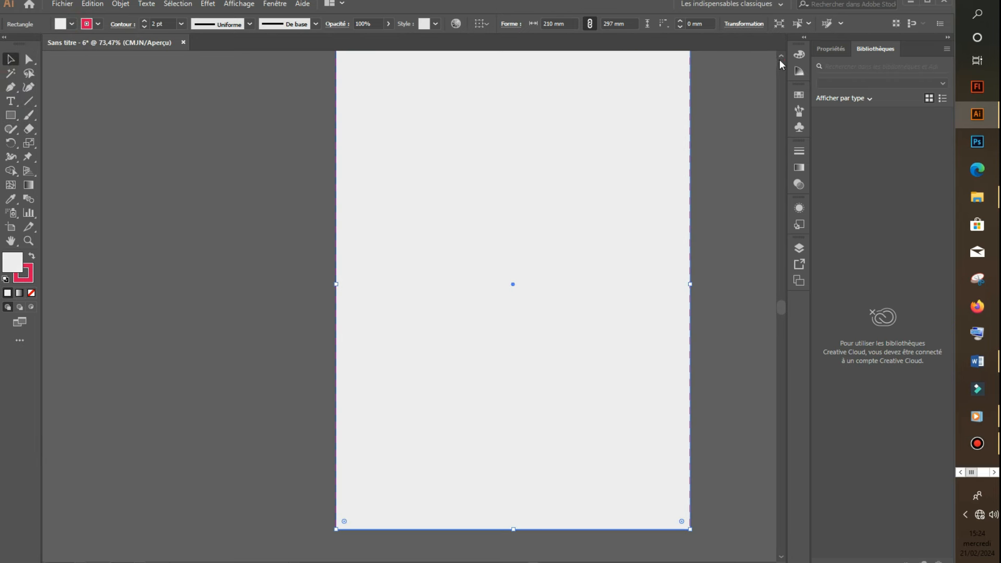
scroll(782, 62, "up", 2)
right_click(539, 176)
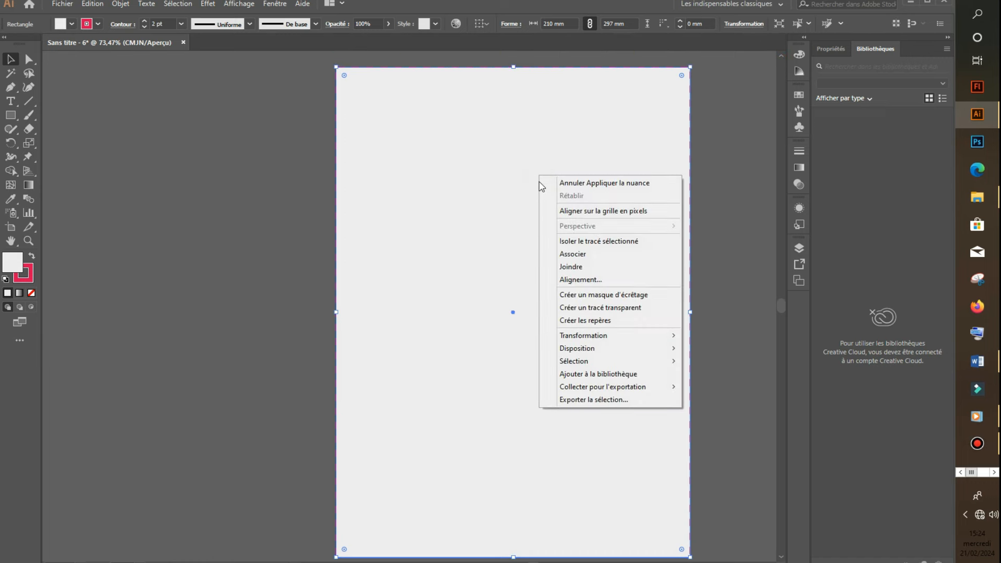
mouse_move(608, 349)
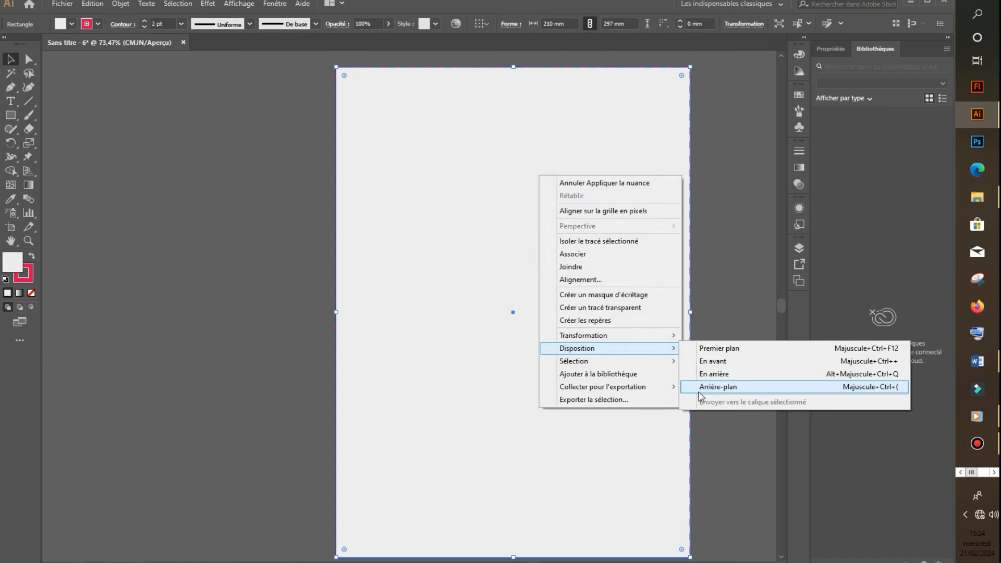
left_click(723, 387)
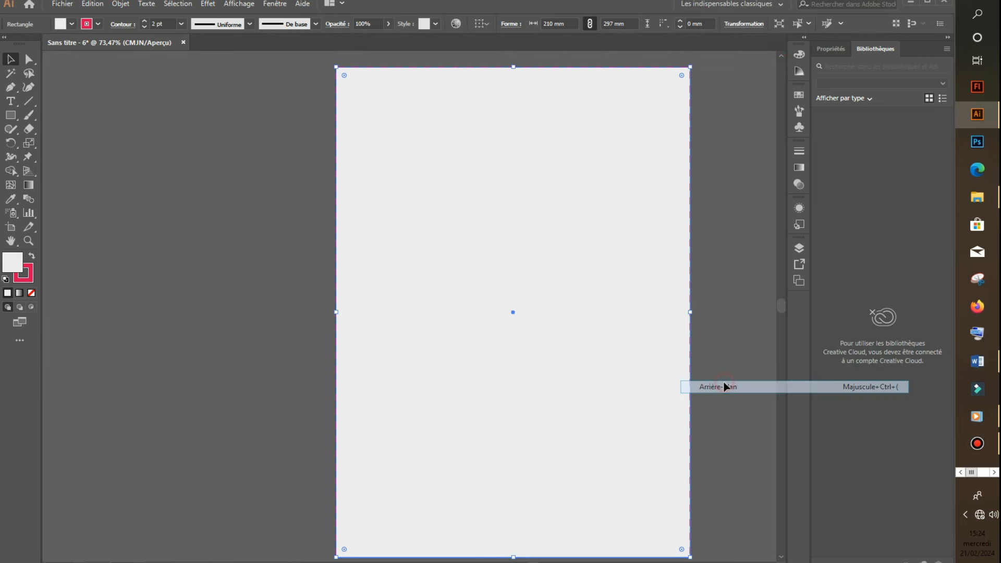
Copy the first spouse's first name from the Word document and paste it as new text near the top of the Illustrator page
left_click(157, 175)
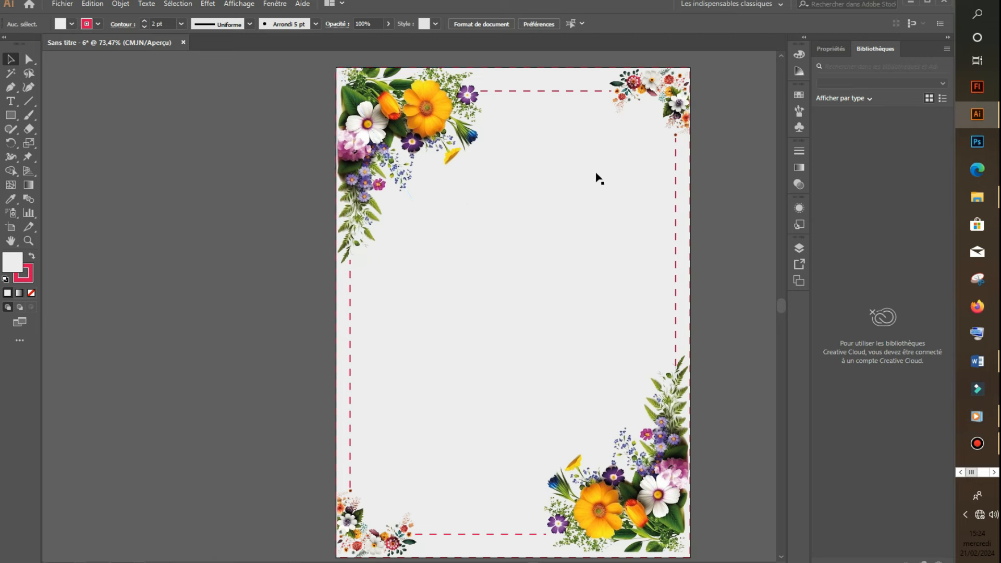
left_click(978, 361)
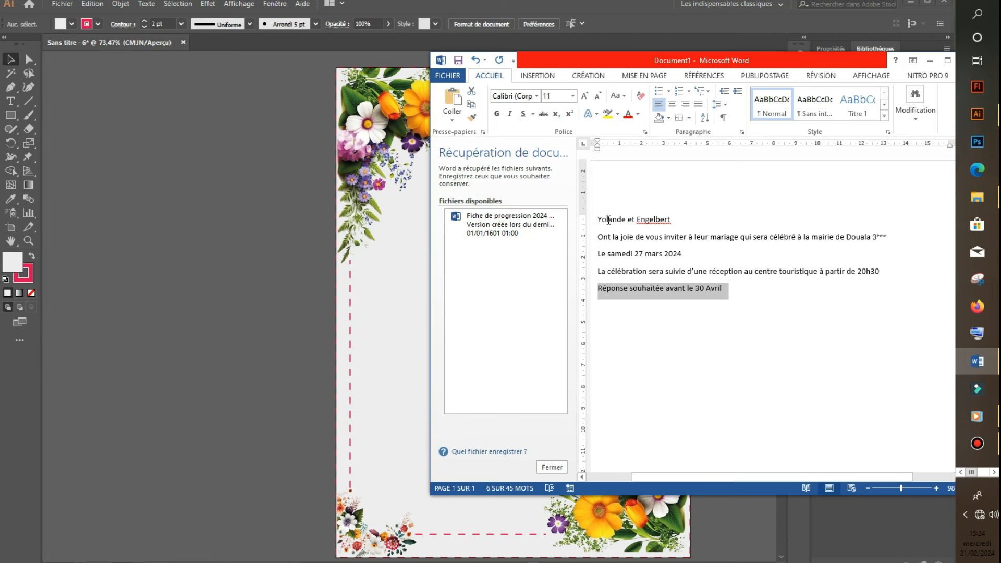
left_click_drag(599, 220, 628, 218)
key("ctrl+c")
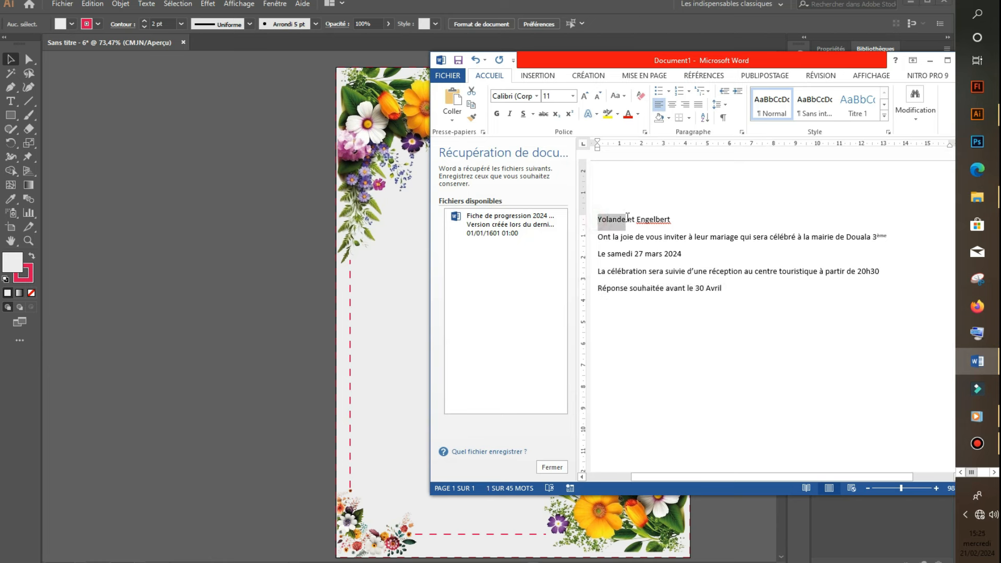
left_click(17, 103)
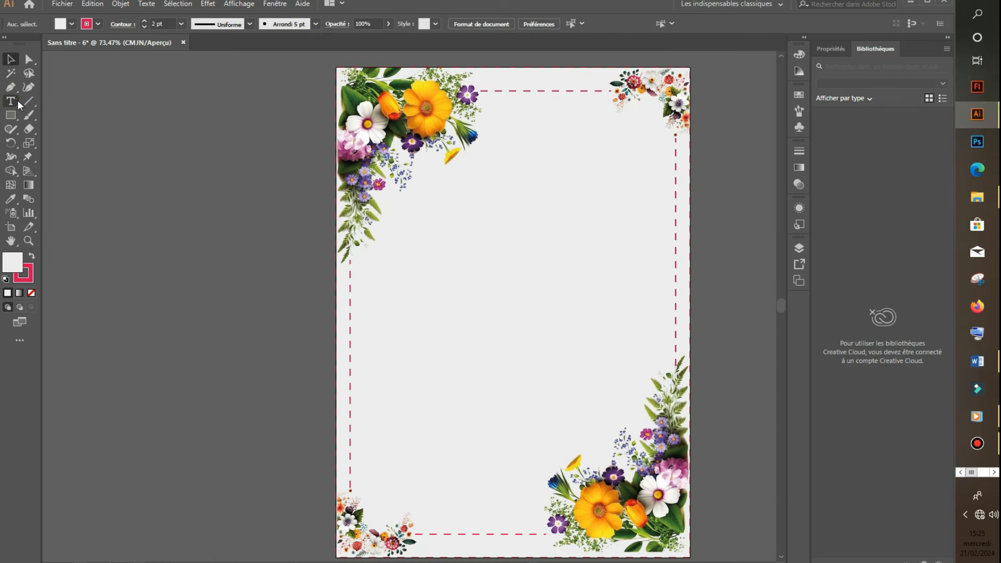
left_click(514, 182)
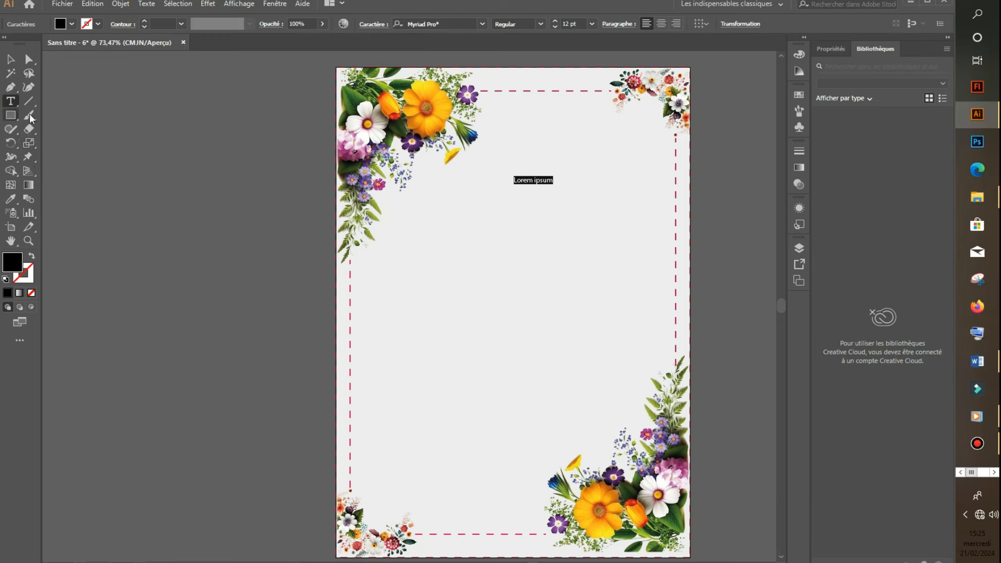
left_click(101, 6)
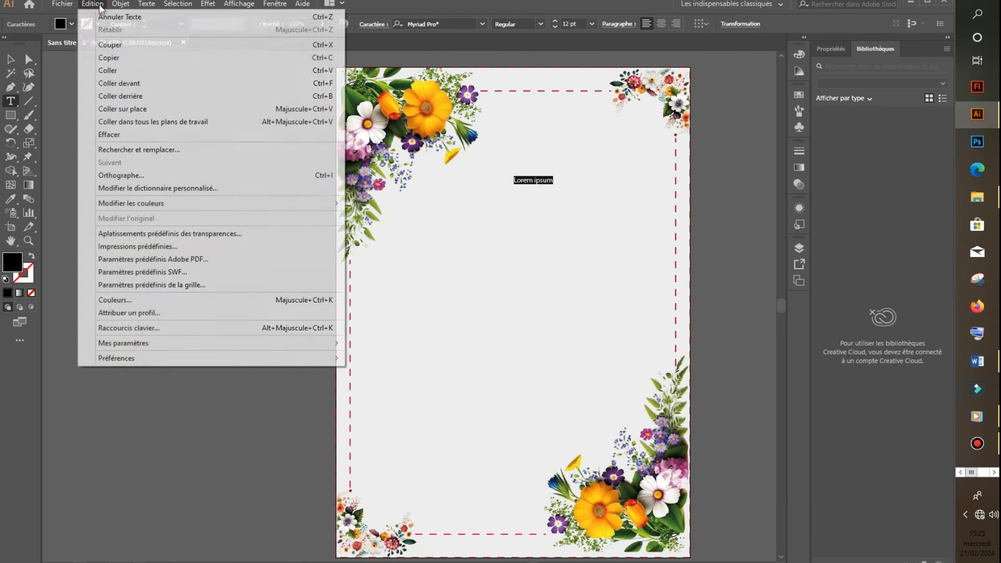
left_click(122, 68)
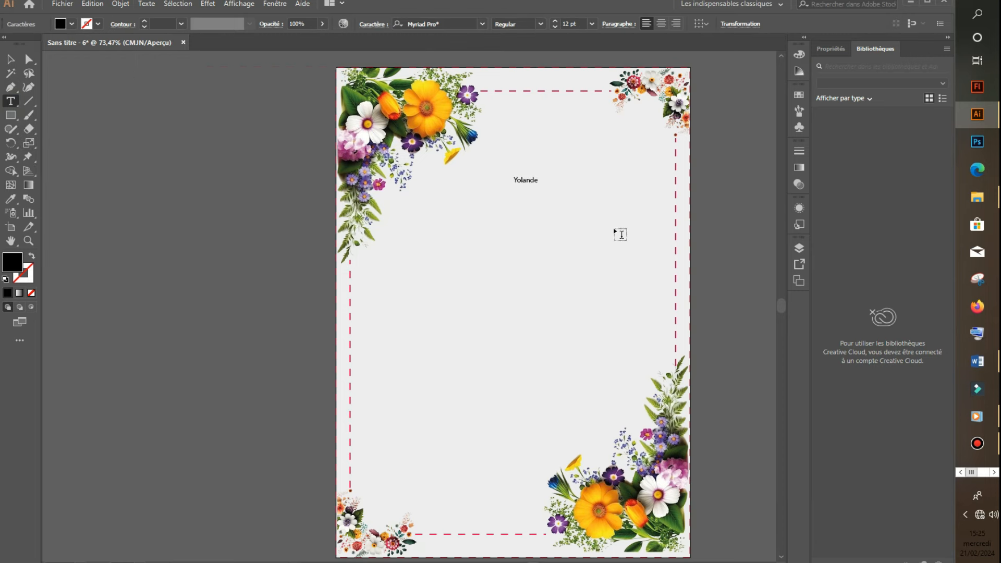
Enlarge the pasted first name to about 48 pt and place it beside the large upper bouquet
left_click(10, 59)
left_click_drag(539, 186, 640, 292)
left_click_drag(608, 214, 592, 161)
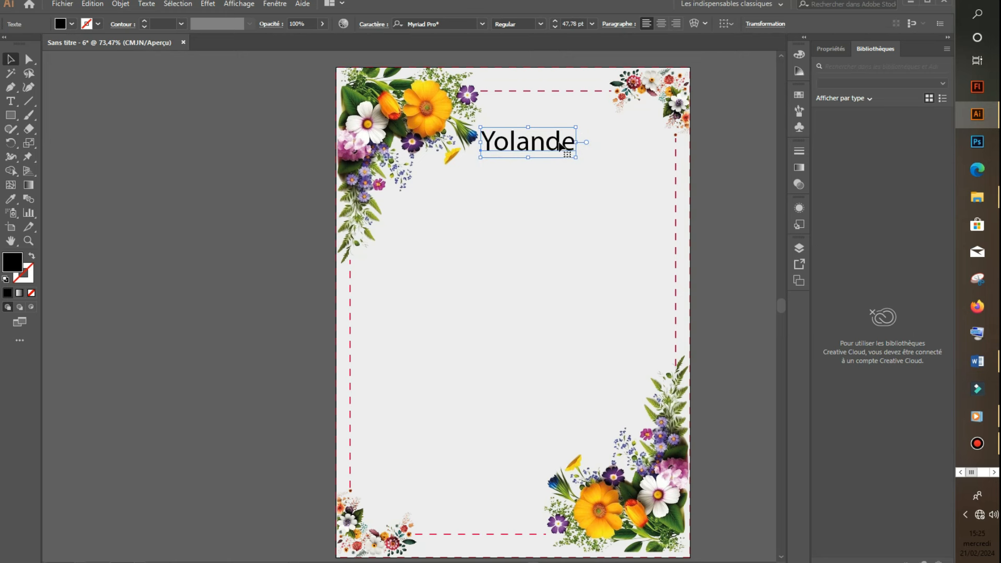
Set the first name in Vivaldi Italic and fill it with dark pink
left_click(446, 24)
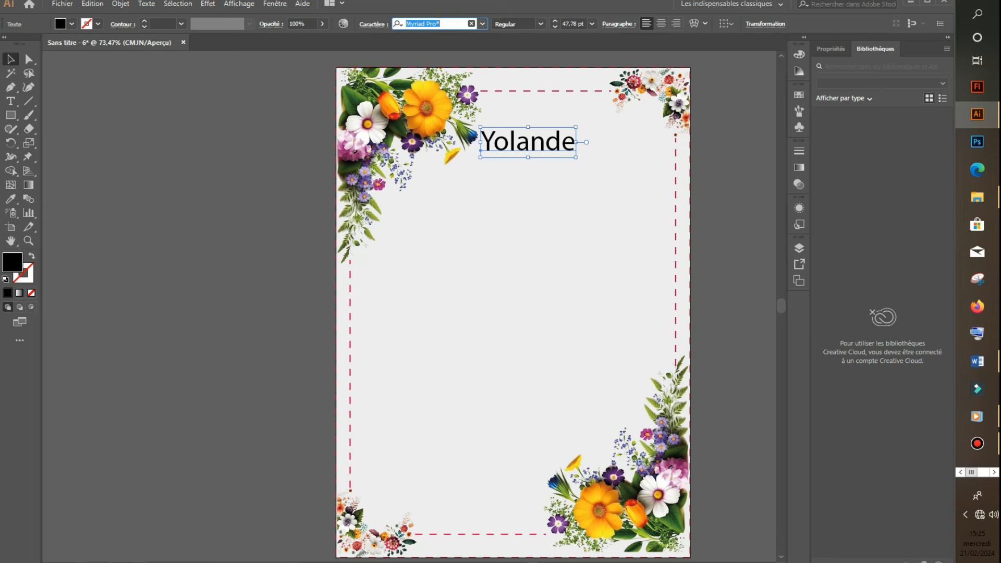
type("VIVAL")
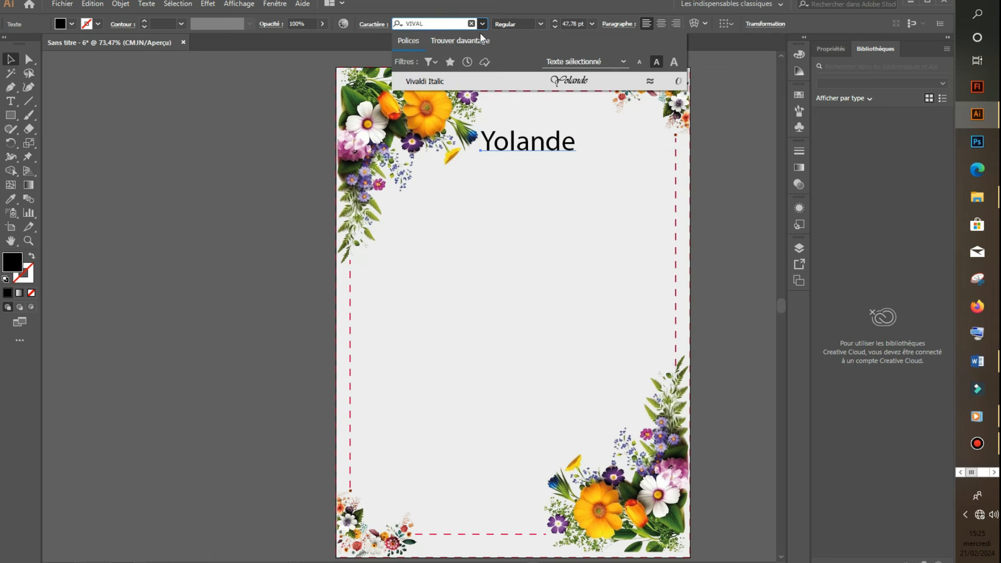
left_click(533, 78)
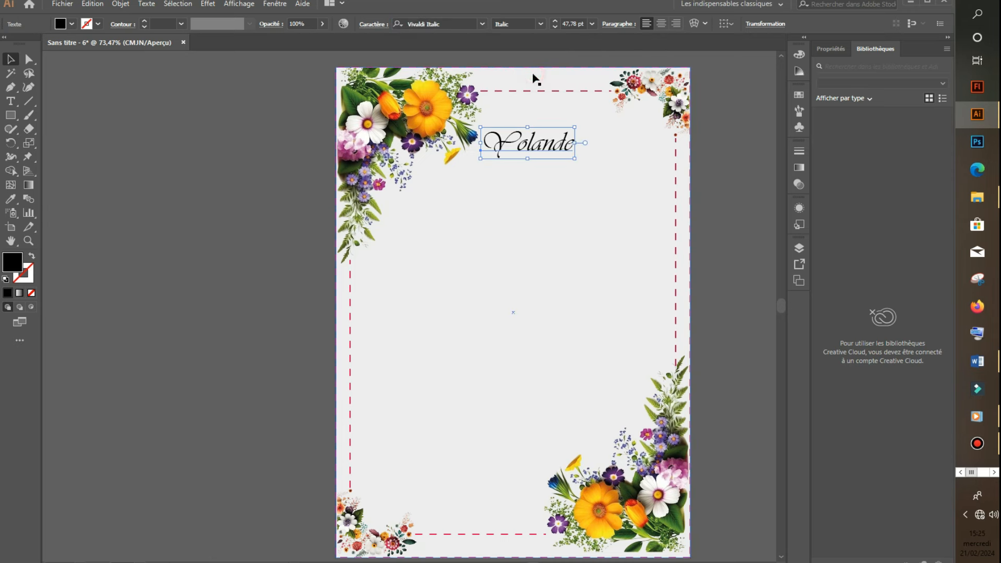
left_click(71, 24)
left_click(16, 62)
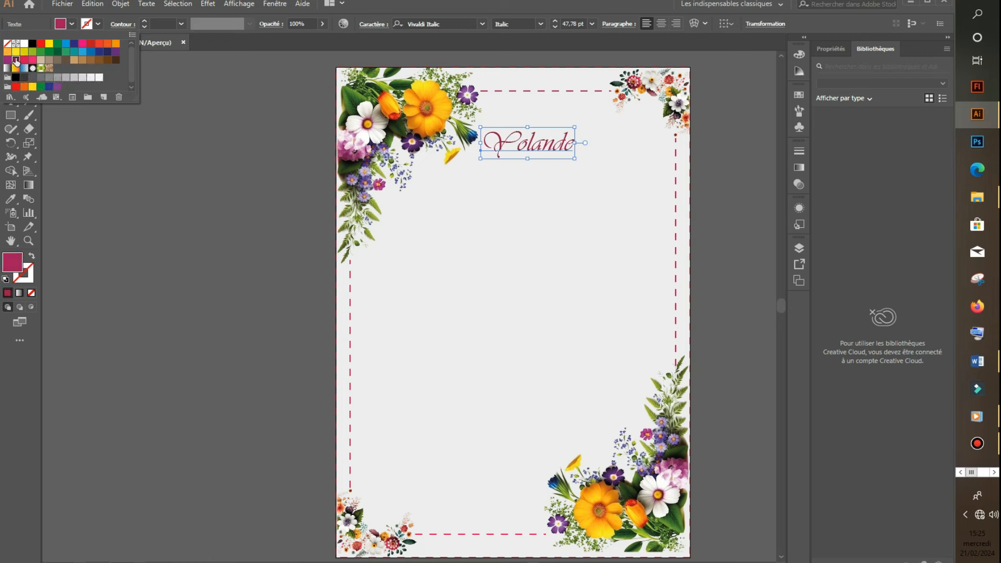
left_click(449, 270)
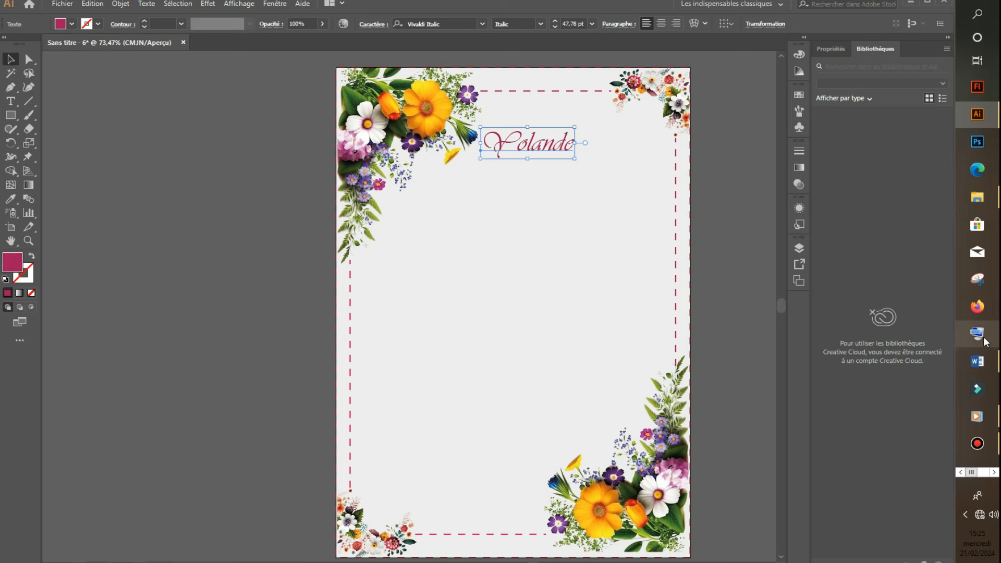
Copy the second spouse's first name from the Word document and return to the Illustrator page
left_click(977, 362)
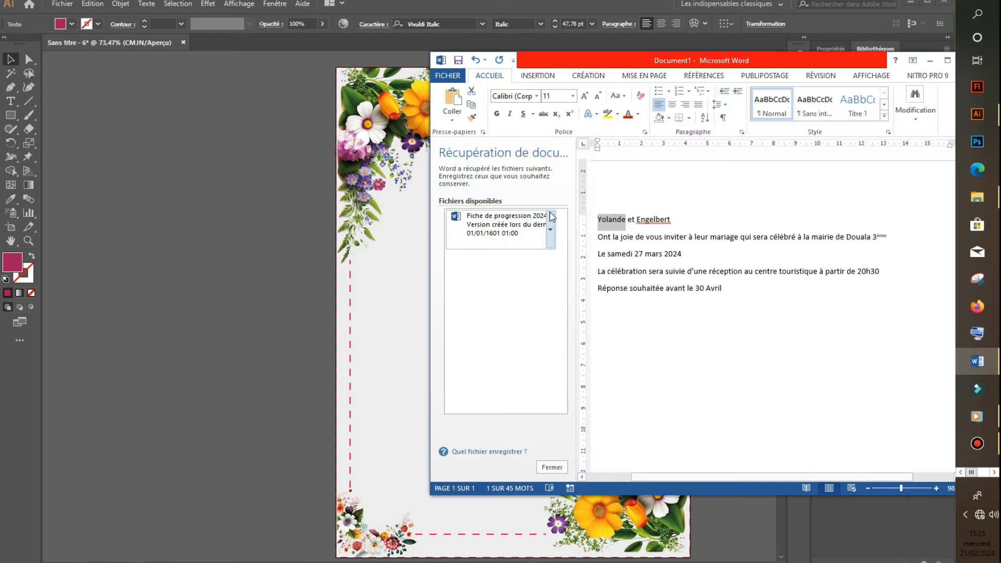
left_click_drag(638, 223, 687, 224)
key("ctrl+c")
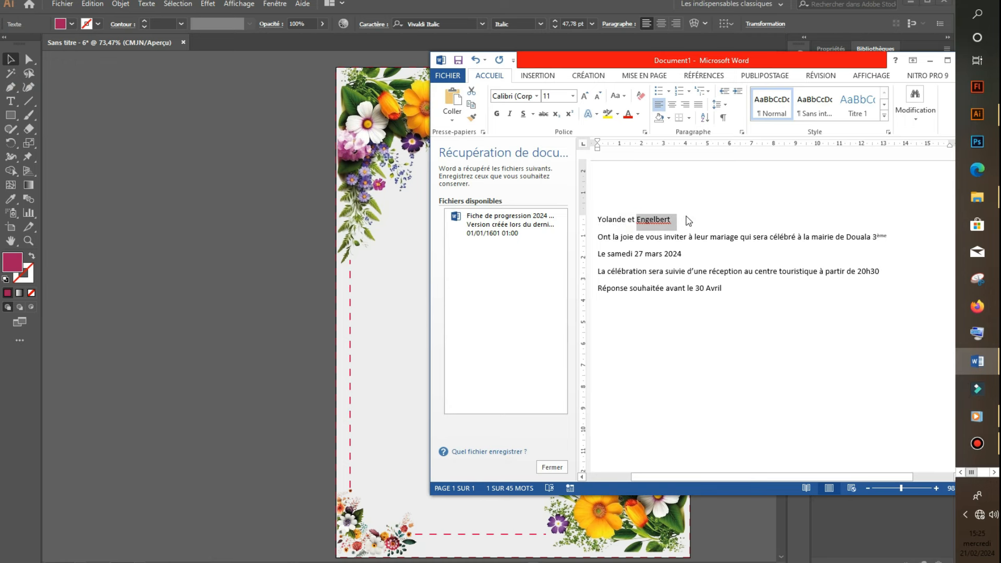
left_click(365, 335)
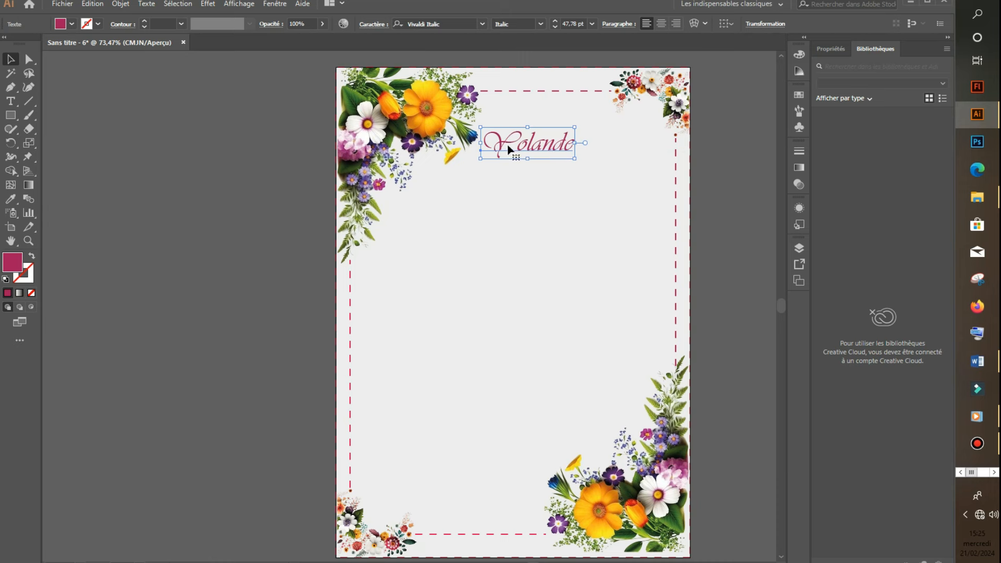
Duplicate the styled first name diagonally below the original and replace the copy's text with the second spouse's first name
left_click_drag(545, 148, 606, 207)
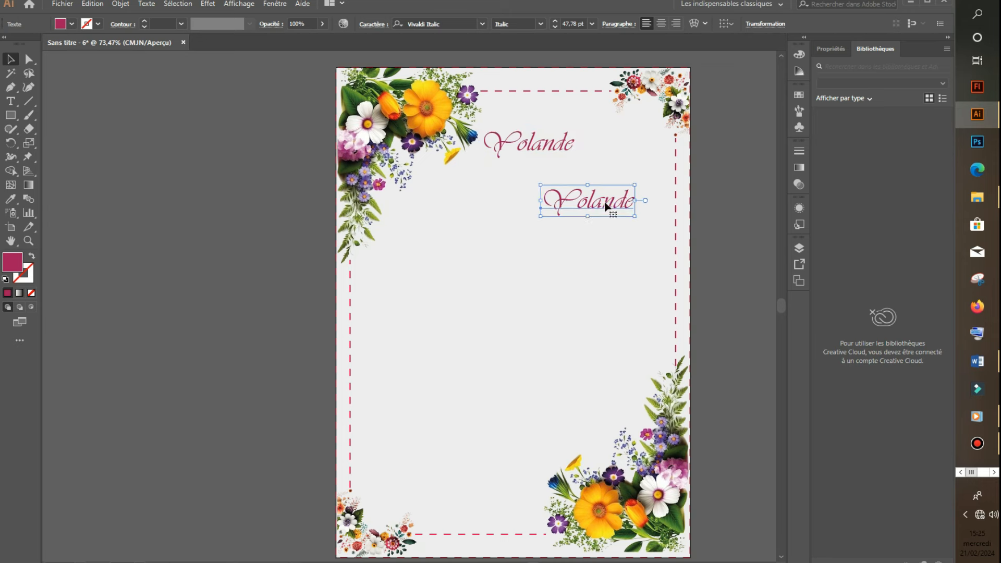
key("t")
left_click(580, 218)
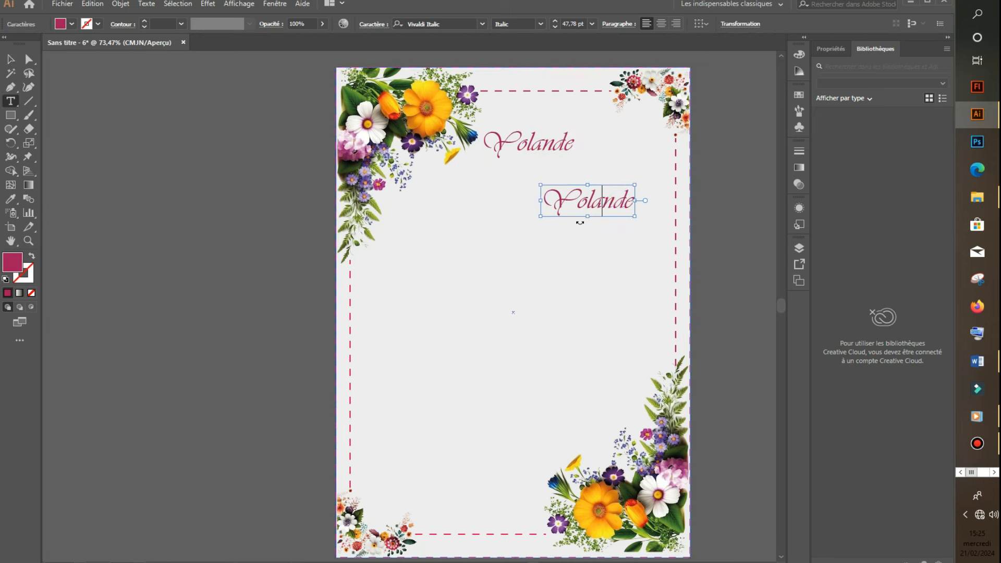
key("ctrl+a")
left_click(92, 4)
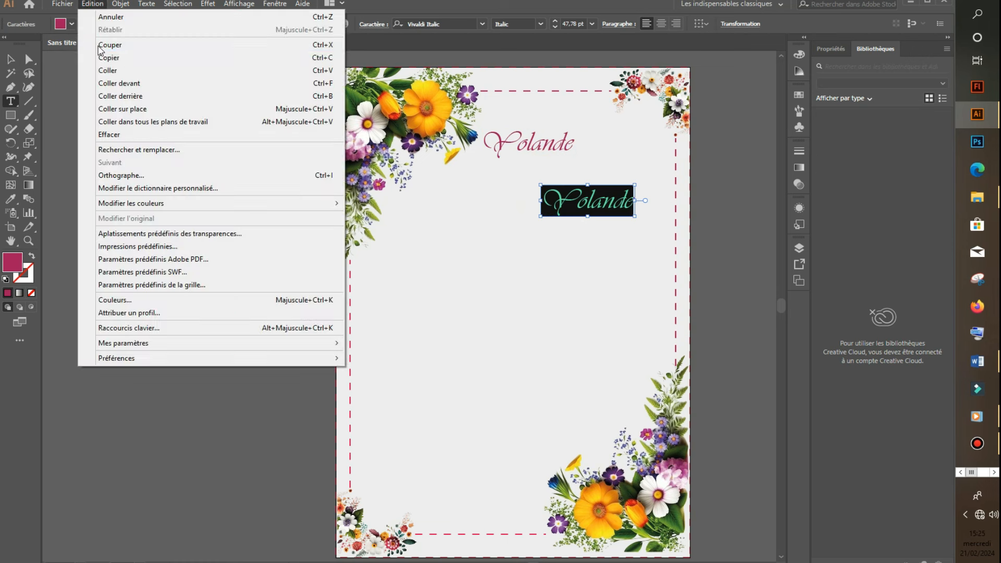
left_click(111, 73)
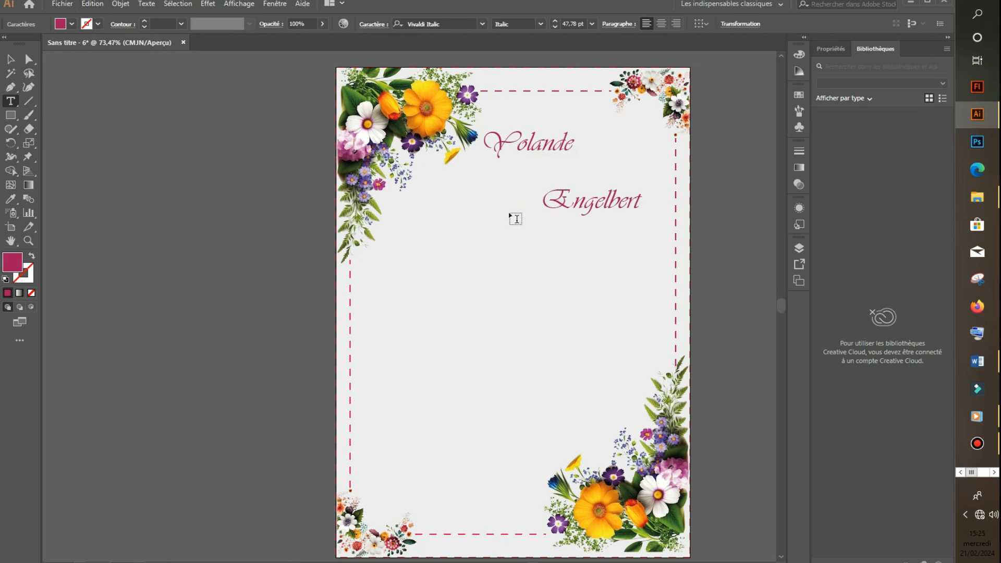
left_click(462, 292)
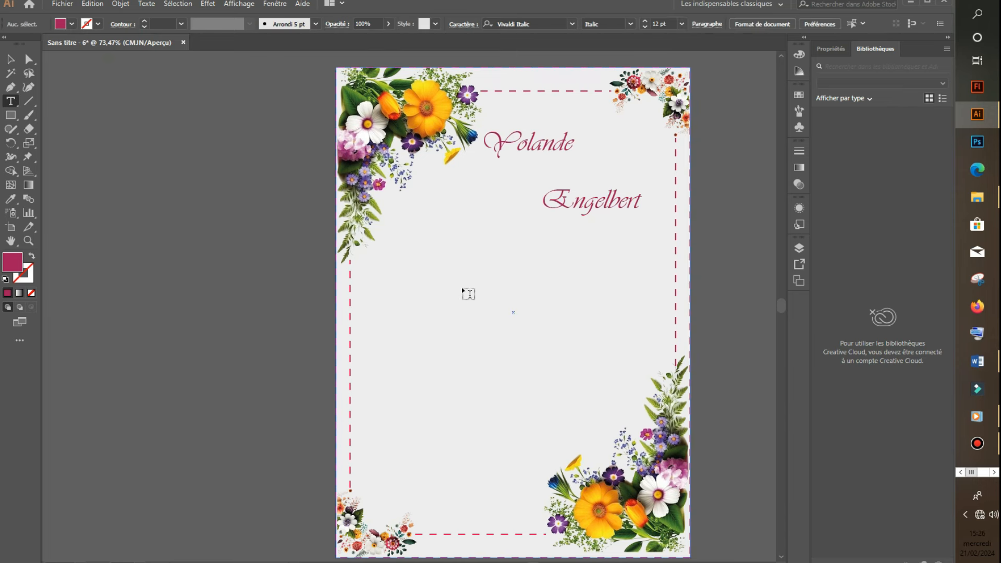
Add an ampersand (&) as separate text below the two names and enlarge it to about 62 pt
left_click(548, 266)
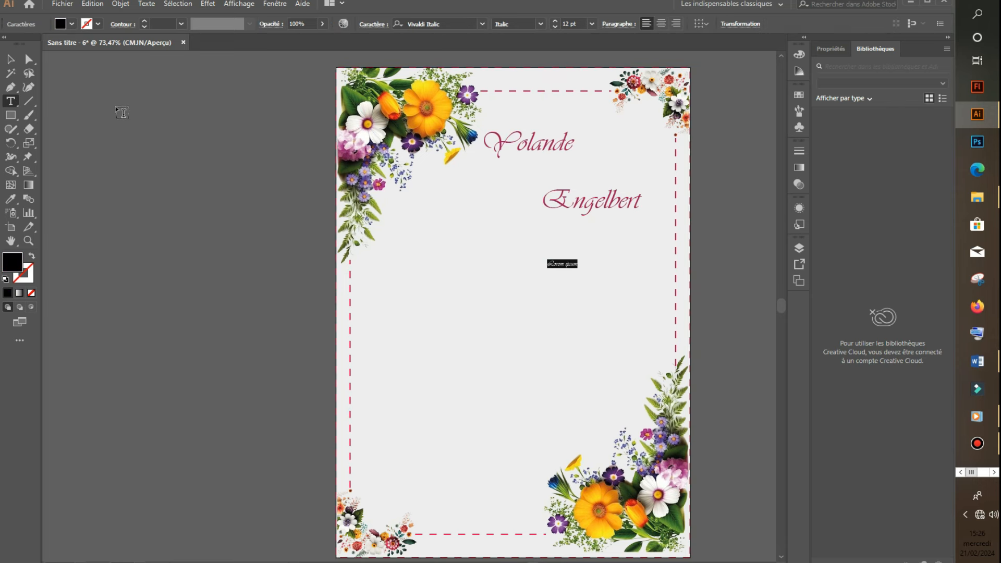
key("BackSpace")
key("Escape")
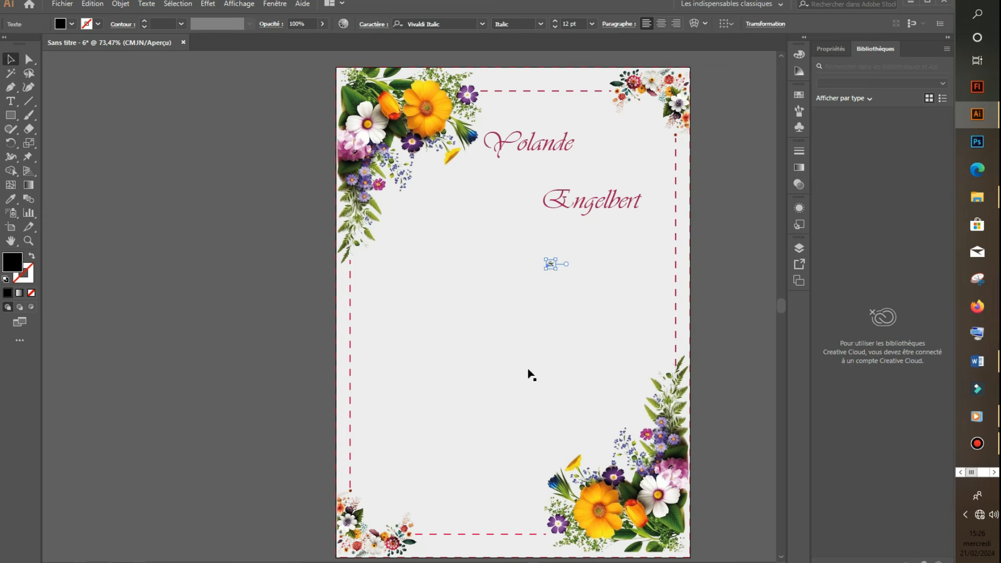
left_click_drag(555, 270, 594, 326)
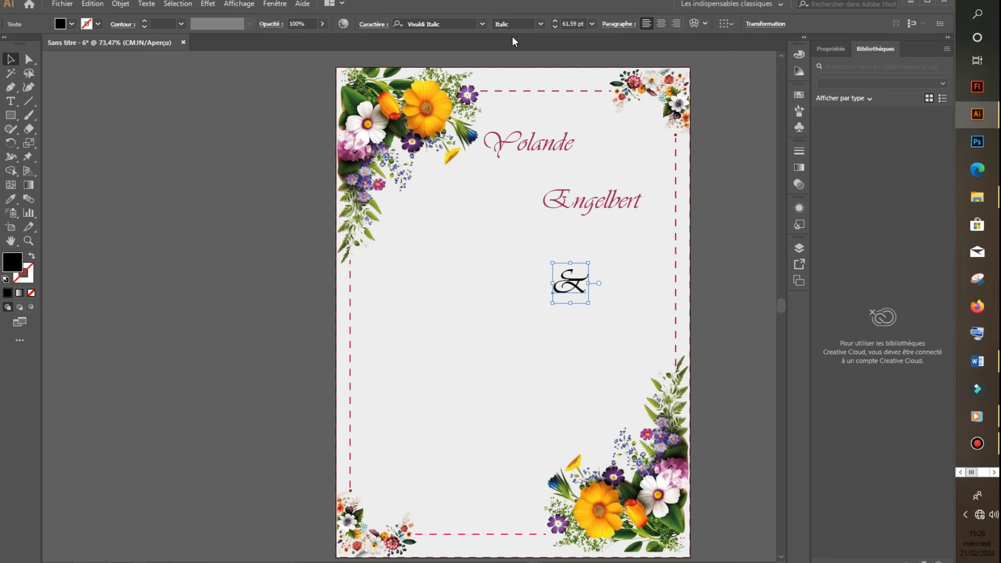
Set the ampersand in Poppins ExtraLight, reduce its size and place it between the two names
left_click(466, 22)
type("po")
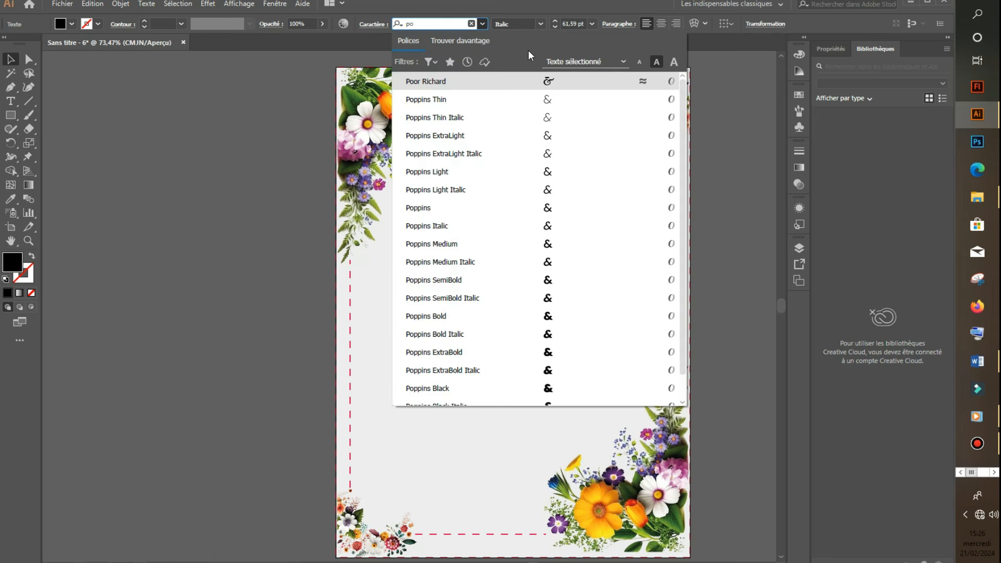
left_click(535, 134)
left_click(13, 60)
left_click_drag(580, 315, 572, 176)
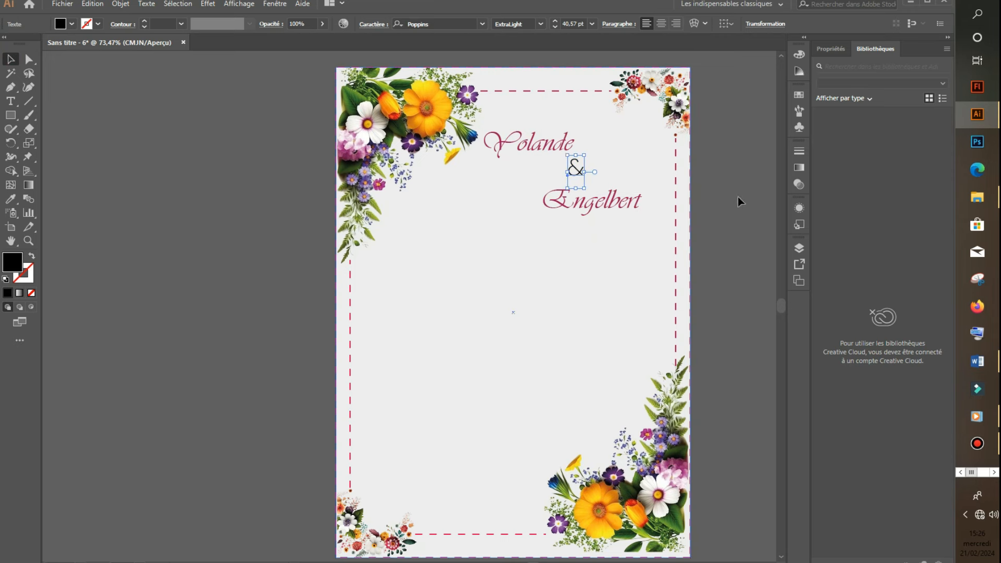
left_click(594, 280)
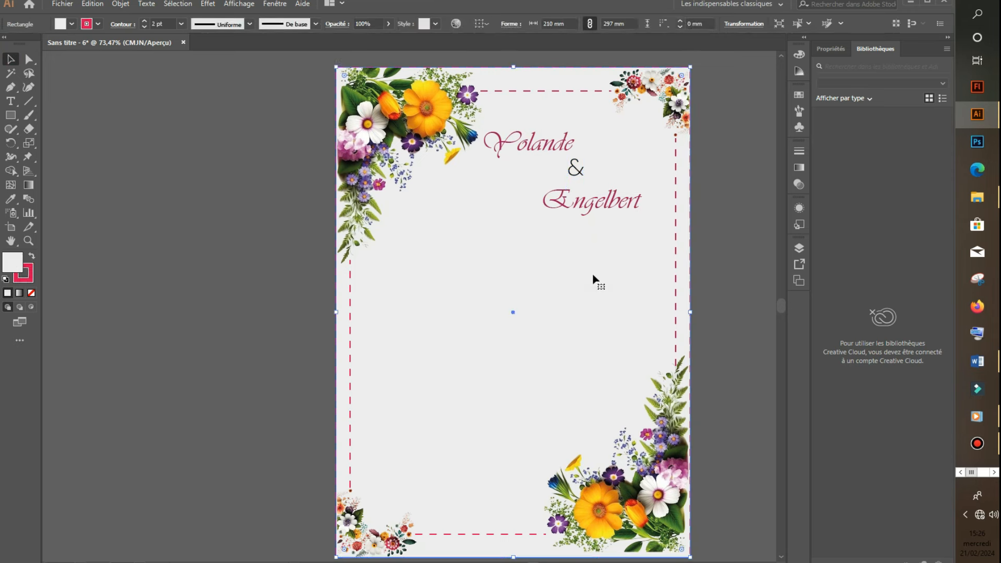
left_click_drag(595, 256, 553, 150)
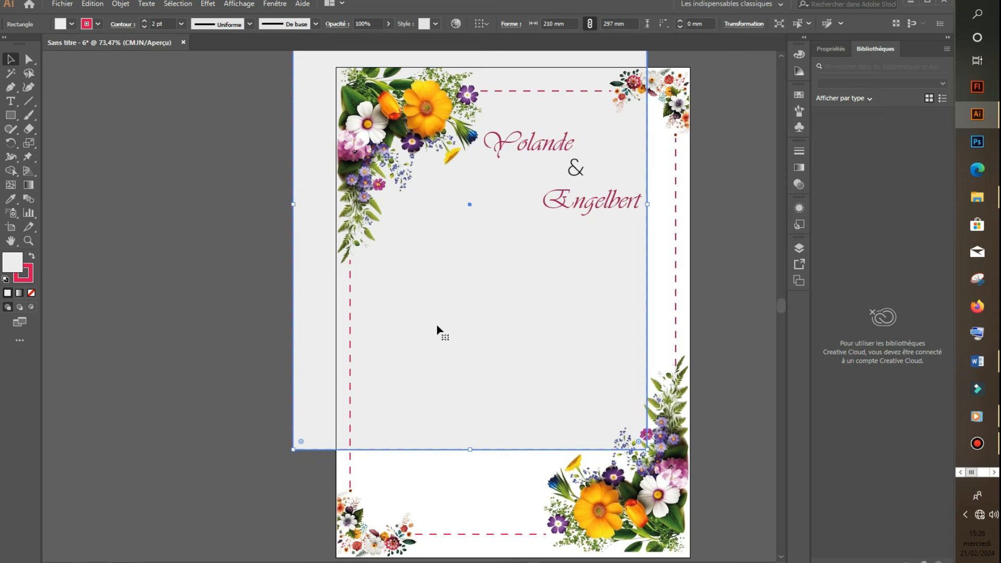
mouse_move(493, 283)
left_mouse_down()
mouse_move(540, 312)
mouse_move(532, 288)
mouse_move(511, 291)
left_mouse_up()
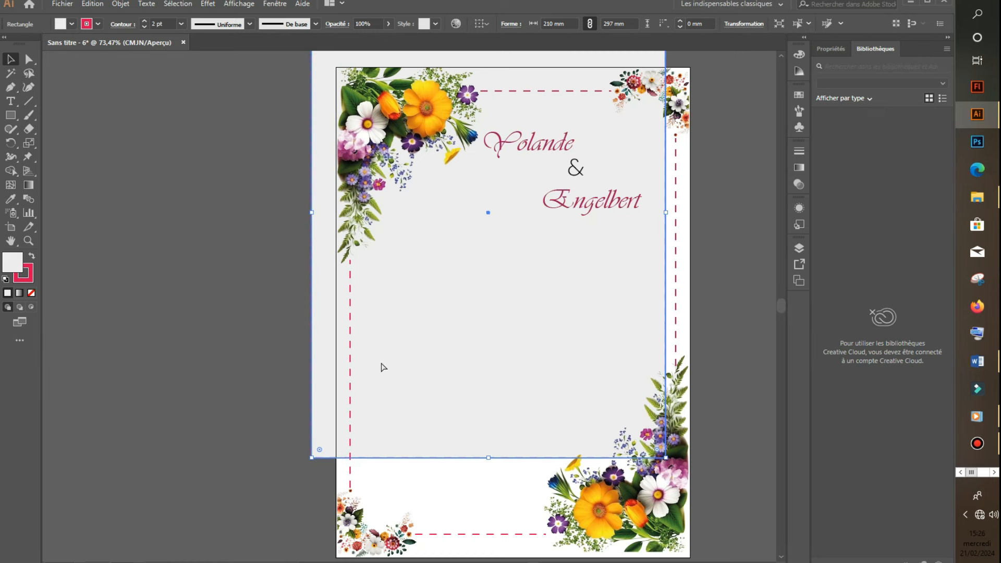
key("ctrl+z")
key("ctrl+z")
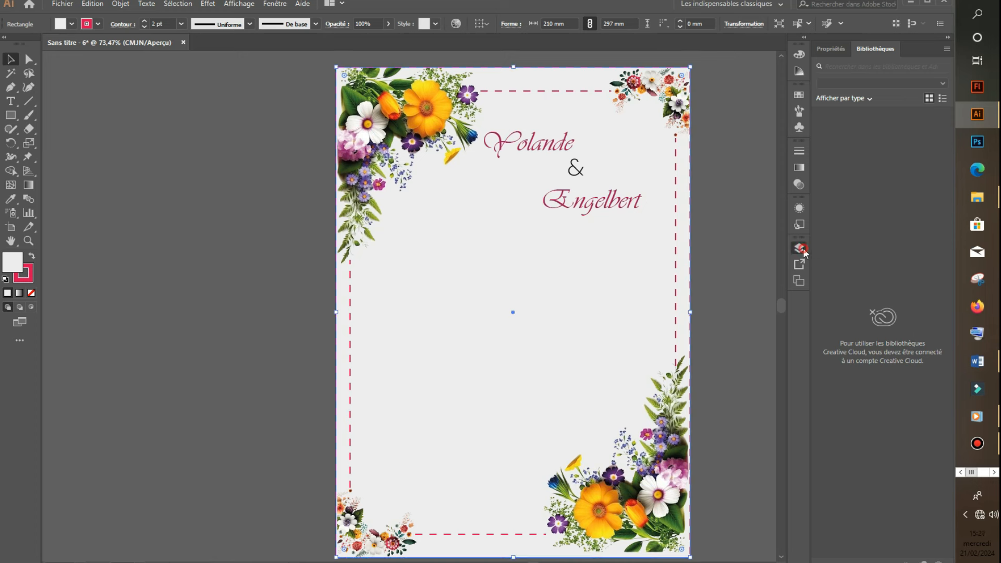
Expand Calque 1 in the layer list and lock the light gray background rectangle at its bottom
left_click(802, 249)
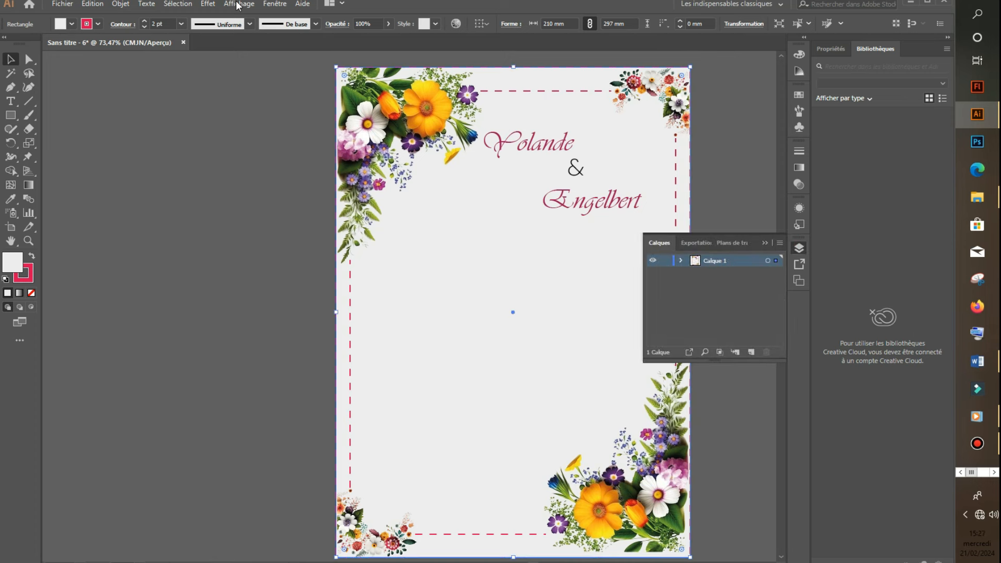
left_click(275, 5)
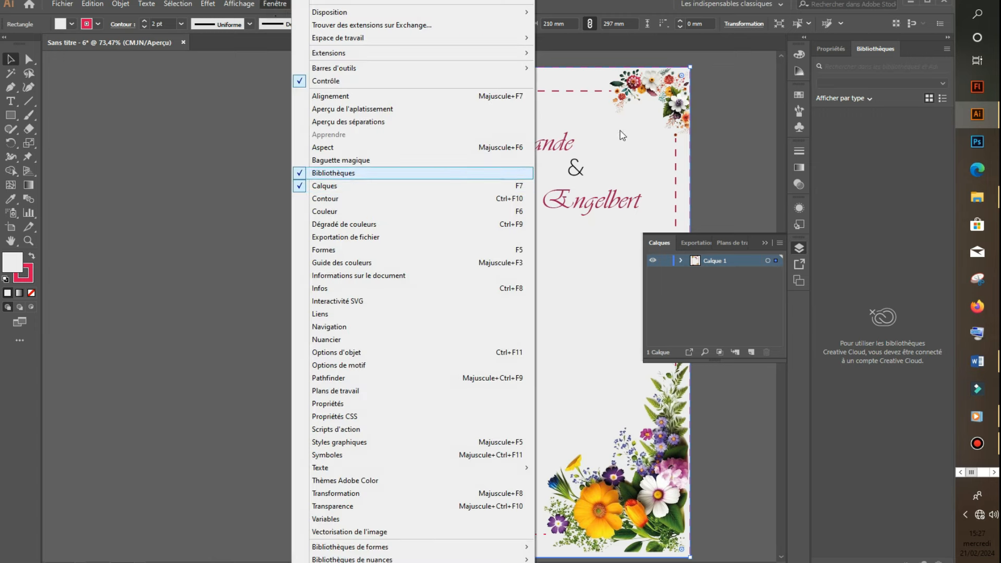
left_click(768, 114)
left_click(769, 114)
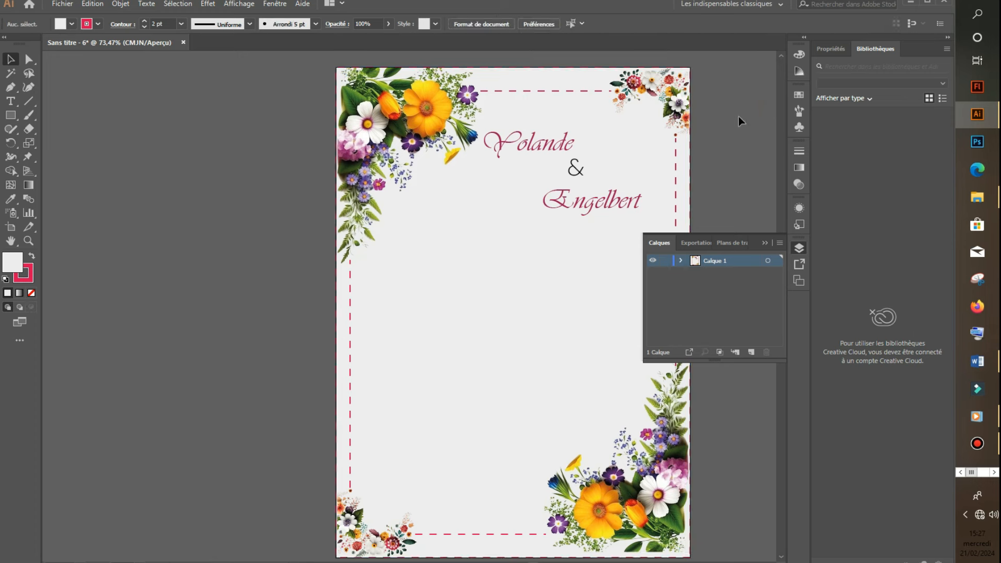
key("F7")
key("F7")
key("F7")
key("F7")
left_click(680, 261)
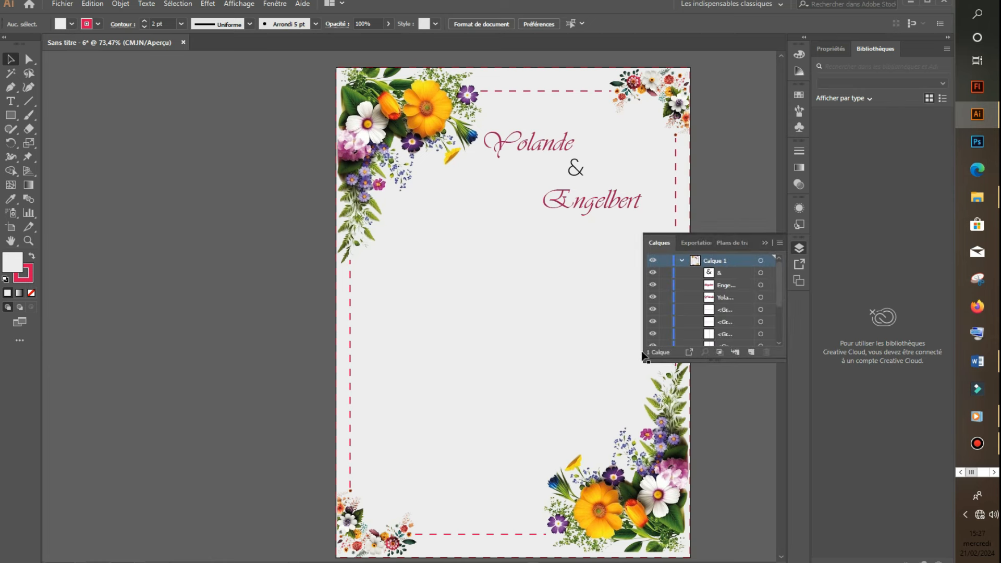
left_click_drag(779, 292, 786, 336)
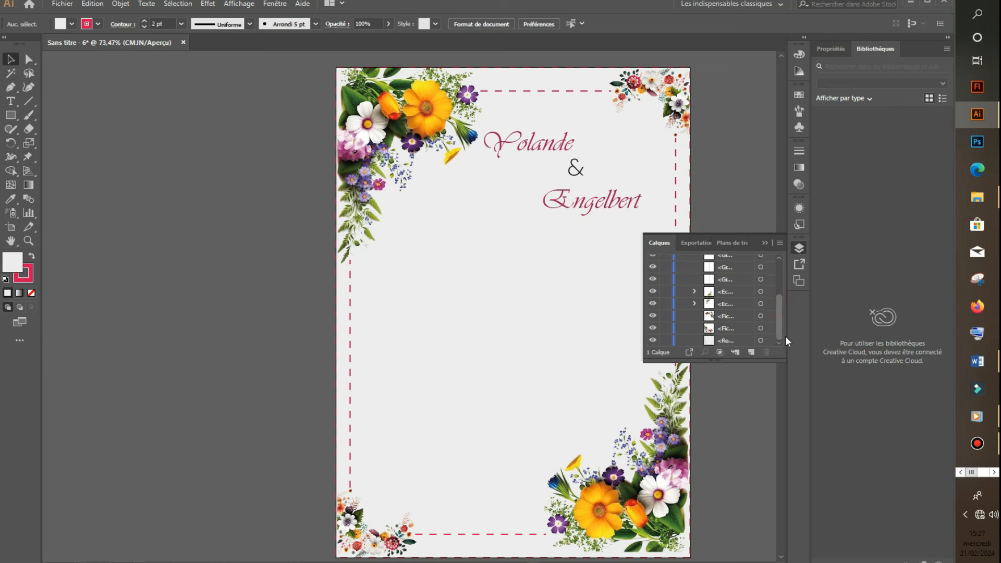
left_click(665, 342)
Try moving the upper-left floral group down the page, undo the move and put the layer list away
left_click_drag(431, 196, 428, 251)
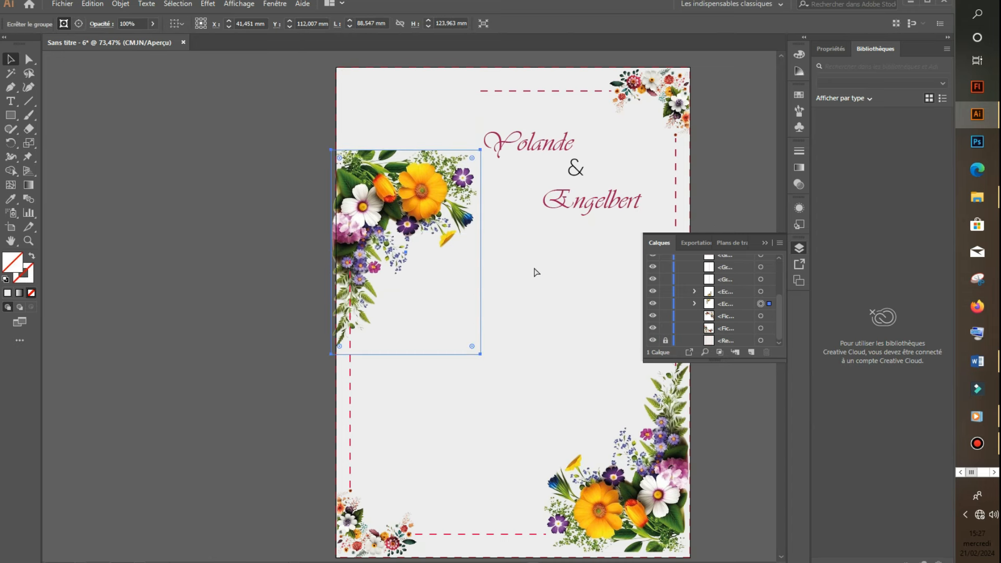
key("ctrl+z")
left_click_drag(543, 292, 548, 380)
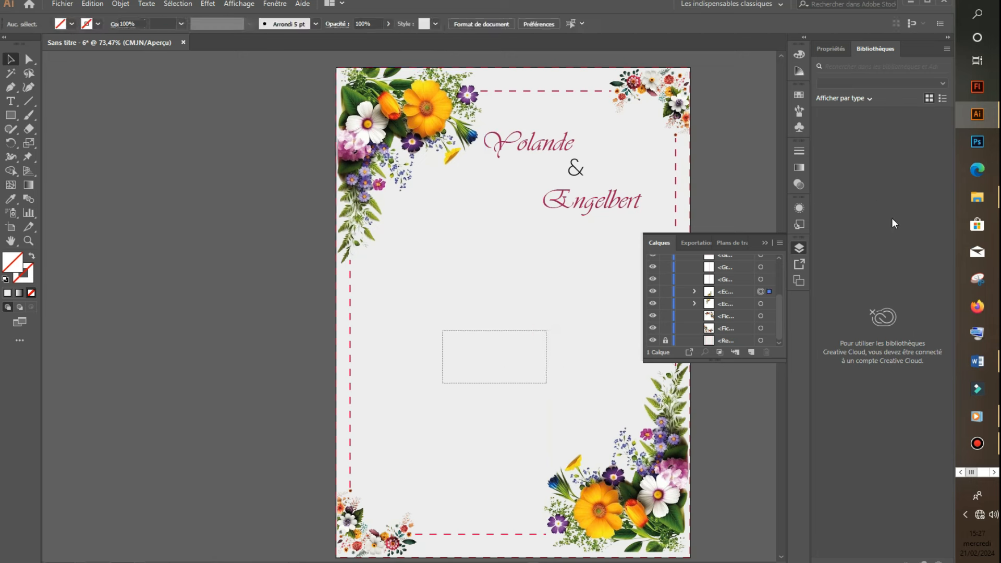
left_click(765, 244)
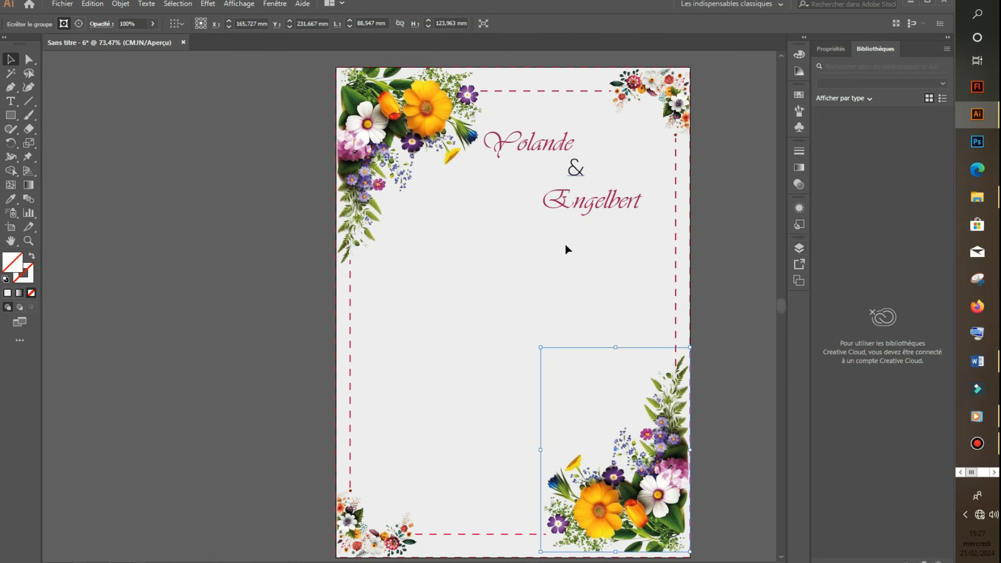
Move the two first names and the ampersand slightly down the page and readjust the ampersand between them
left_click(565, 143)
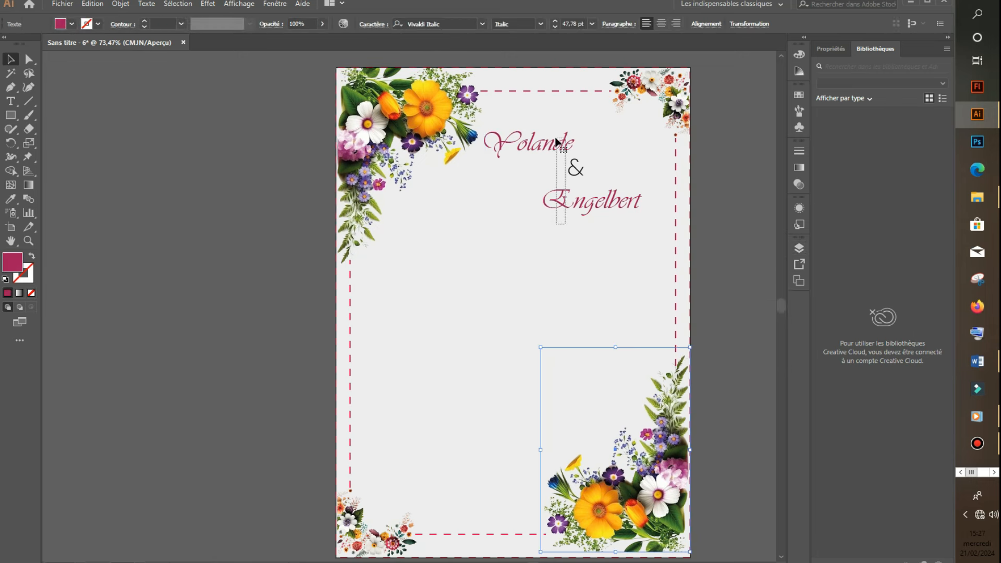
left_click_drag(566, 143, 582, 198)
left_click(580, 180)
left_click_drag(633, 232, 632, 232)
left_click(735, 228)
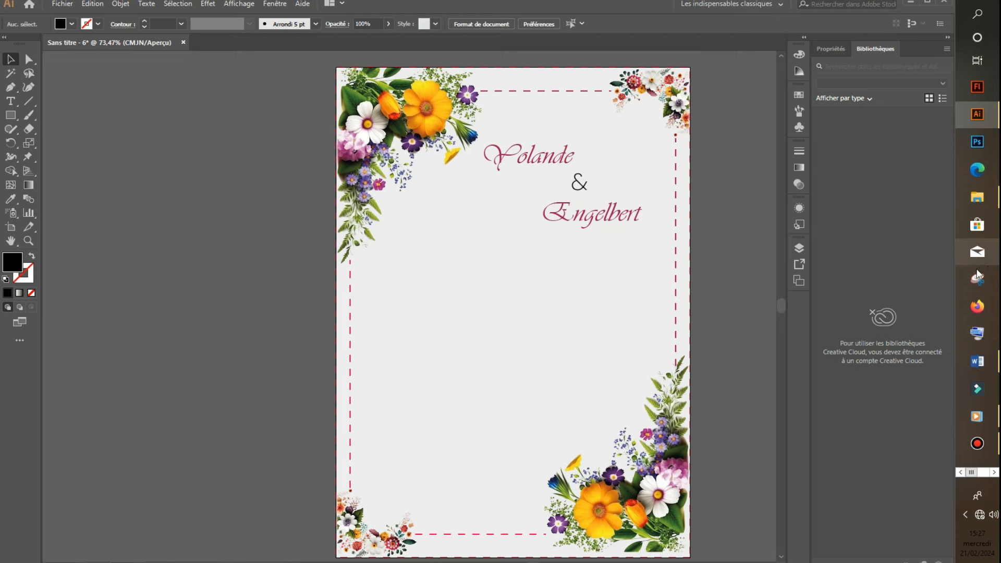
Switch to the Word document and copy the sentence "Ont la joie de vous inviter à leur mariage qui sera célébré à la mairie de Douala 3ème"
left_click(983, 362)
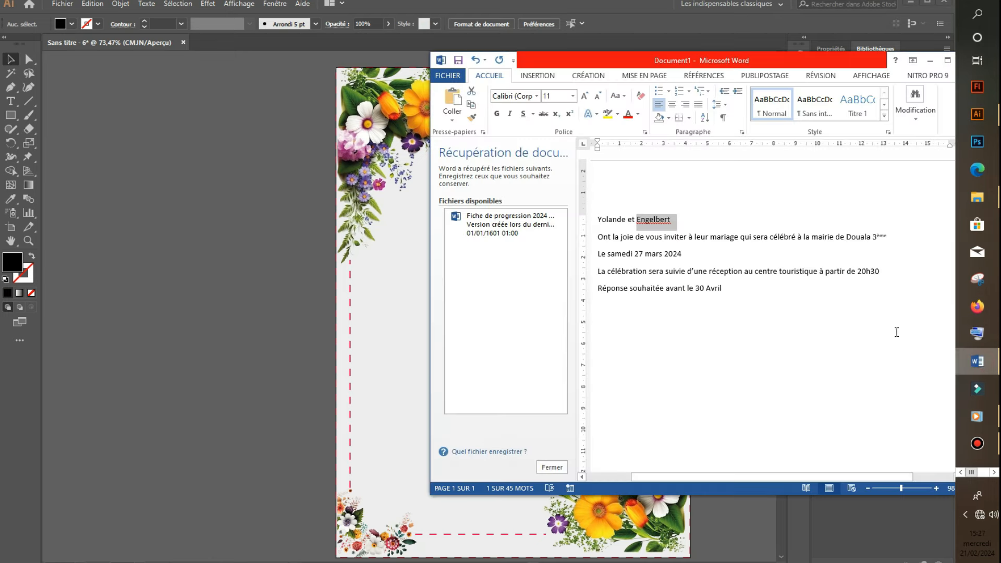
left_click_drag(600, 233, 887, 240)
key("ctrl+c")
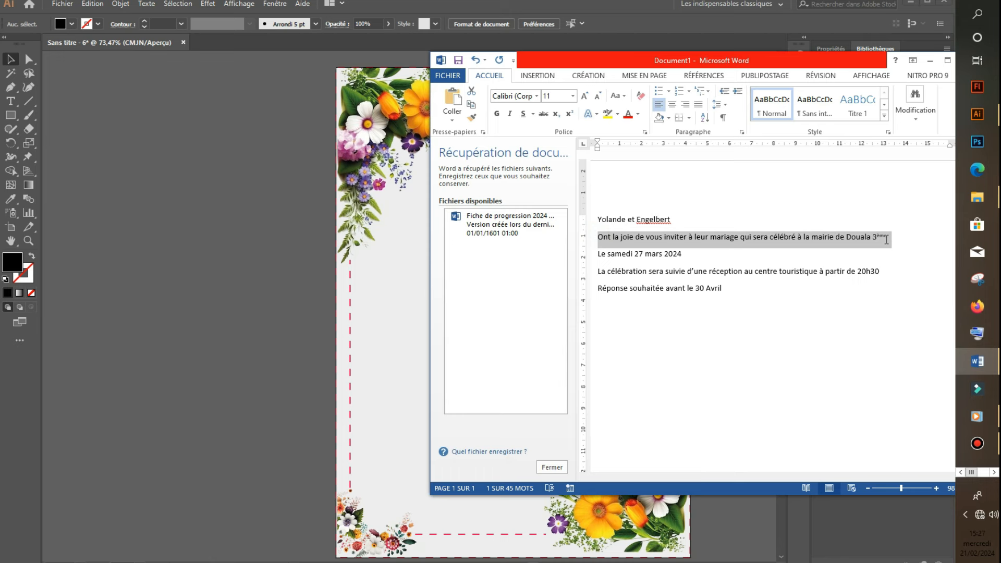
right_click(820, 236)
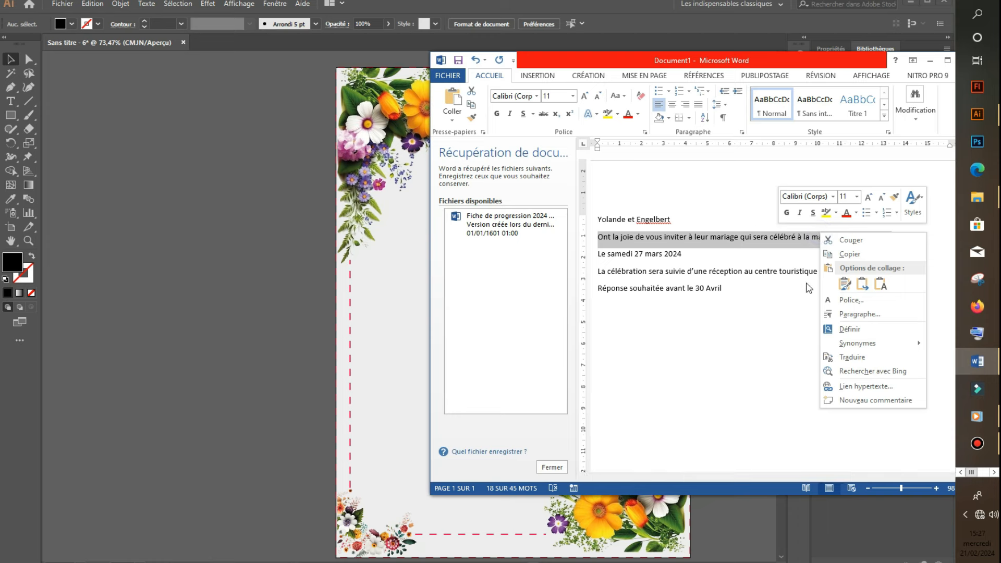
left_click(912, 254)
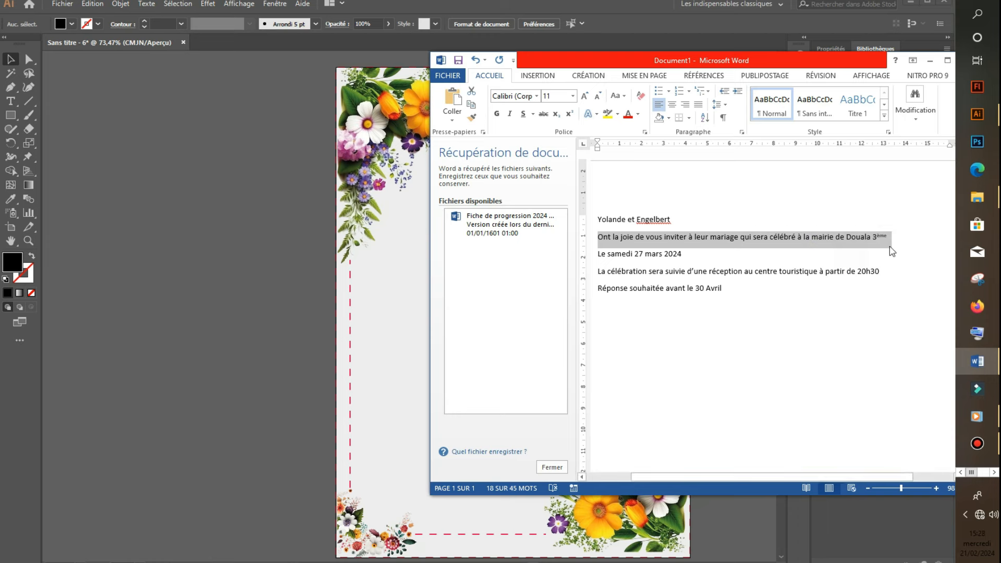
Return to Illustrator, draw a wide area text frame below the two names and paste the copied invitation sentence into it
left_click(11, 62)
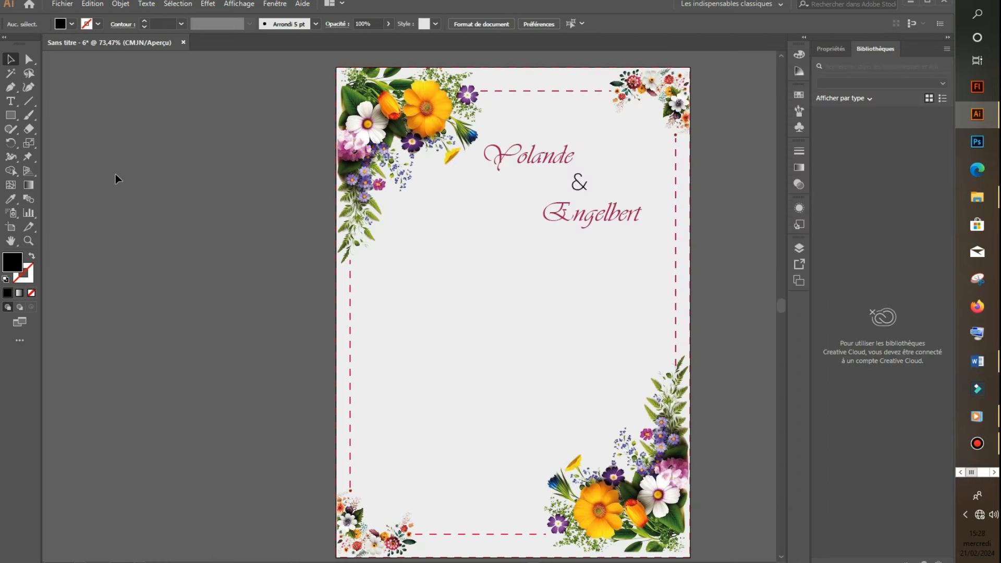
left_click(10, 103)
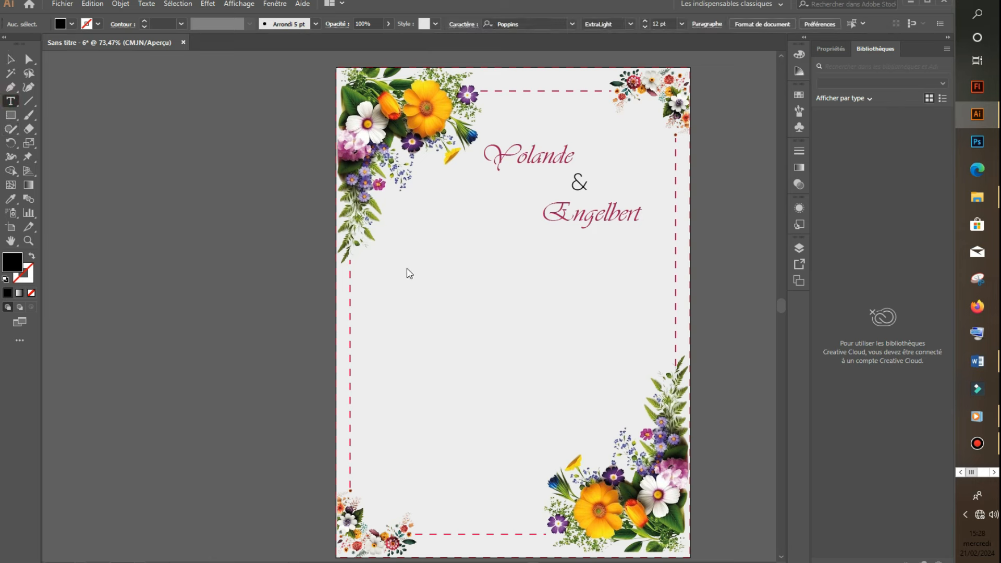
left_click_drag(382, 241, 667, 300)
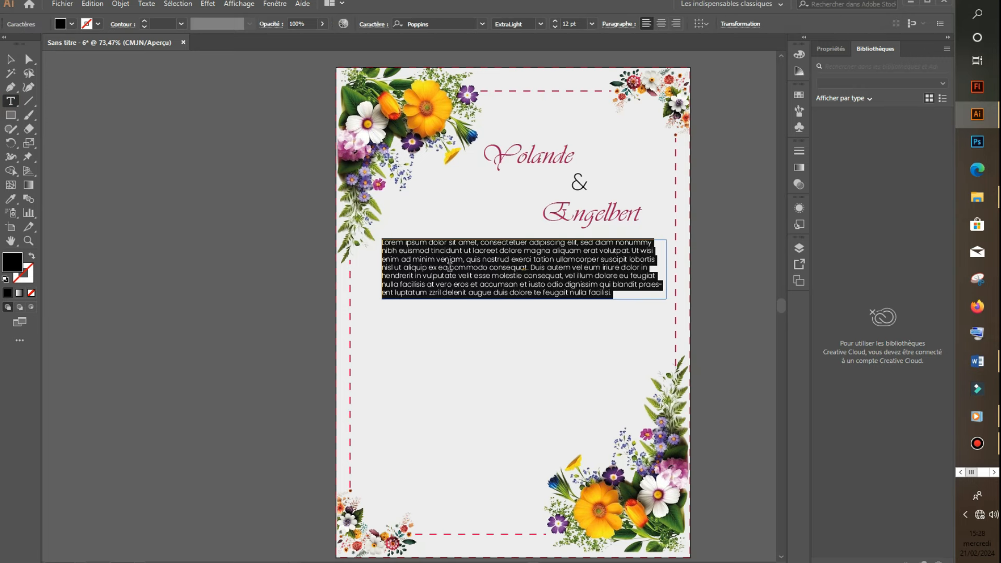
left_click(93, 4)
left_click(101, 70)
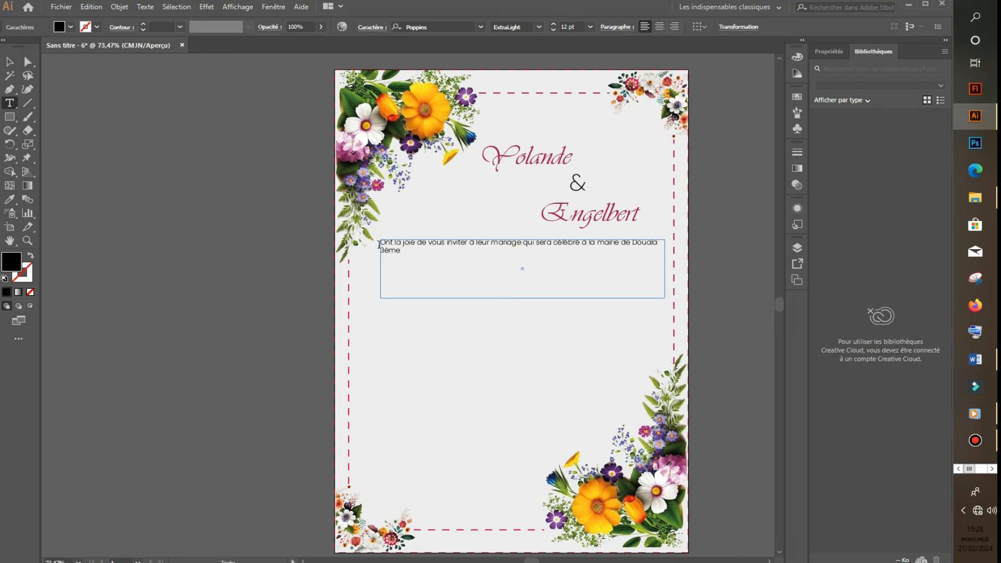
Set the pasted invitation sentence in Vivaldi Italic
left_click_drag(408, 255, 379, 230)
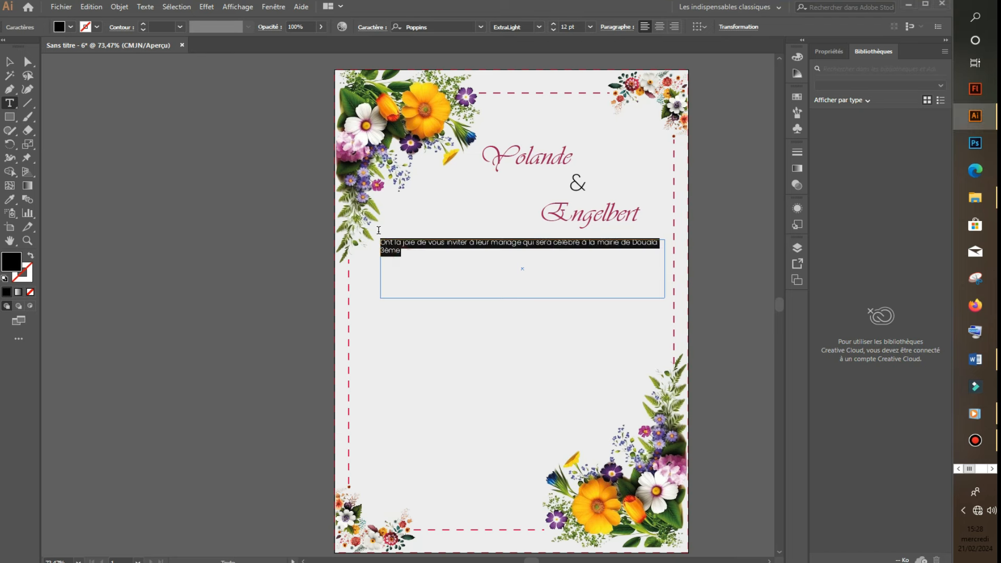
left_click(461, 26)
type("vival")
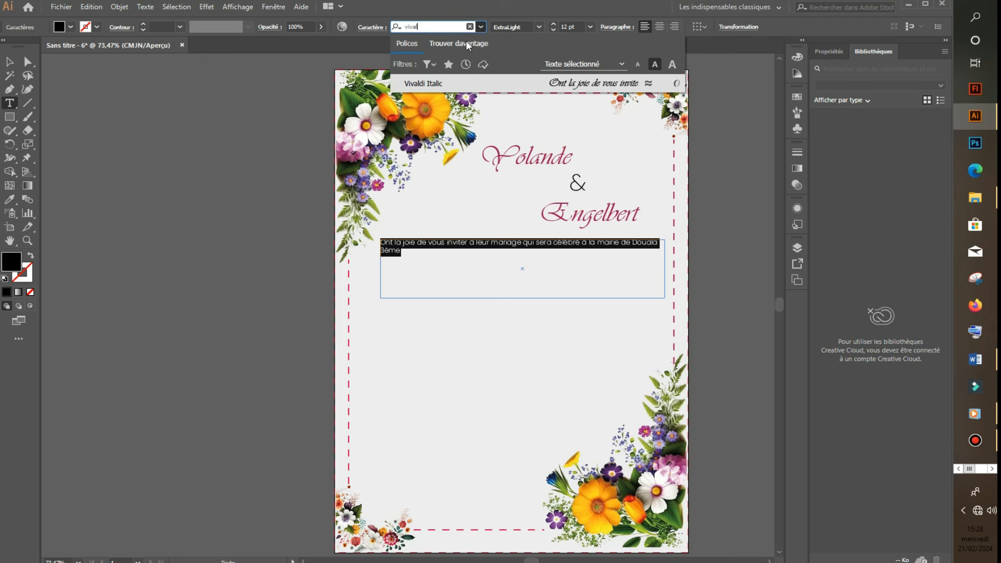
left_click(444, 82)
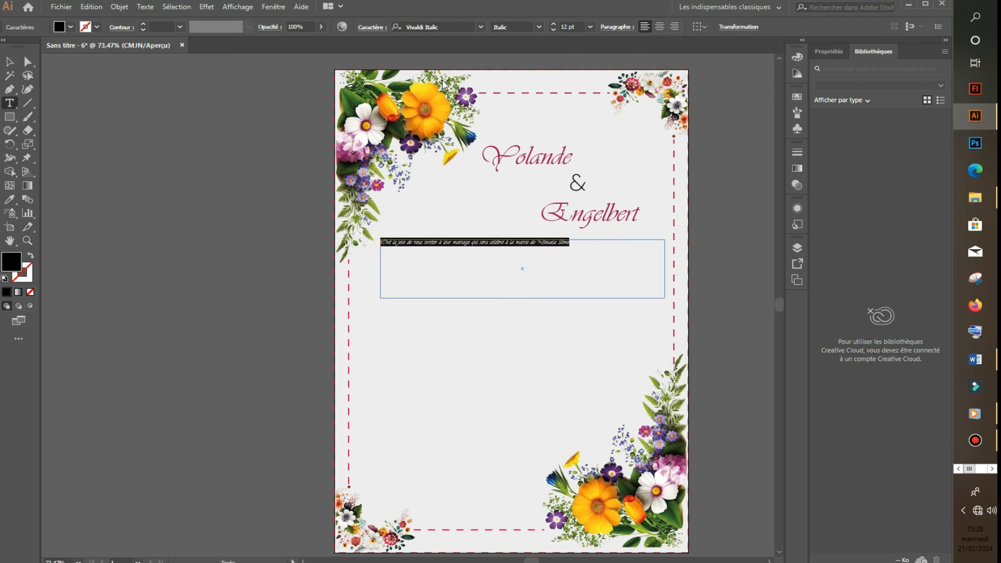
Enlarge the whole invitation sentence to 30 pt
left_click(576, 246)
left_click_drag(585, 246, 343, 243)
left_click(554, 25)
left_click(555, 25)
left_click(554, 24)
left_click(554, 25)
left_click(554, 25)
left_click(554, 25)
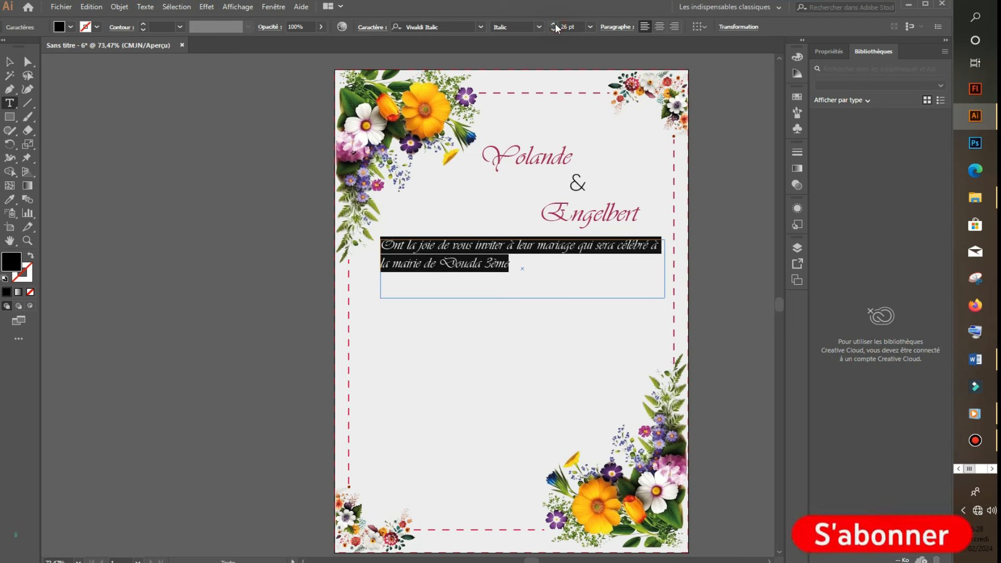
left_click(555, 24)
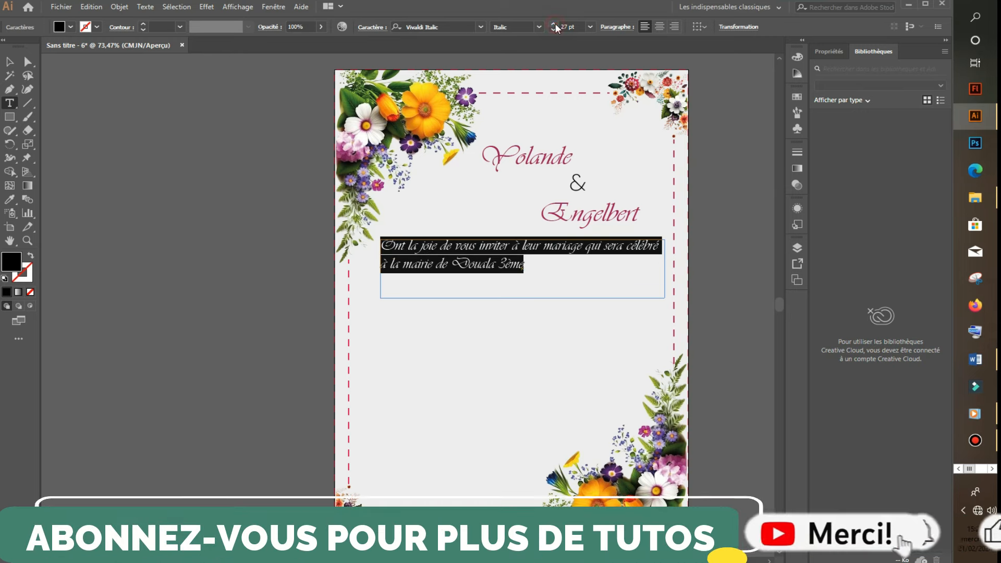
left_click(555, 24)
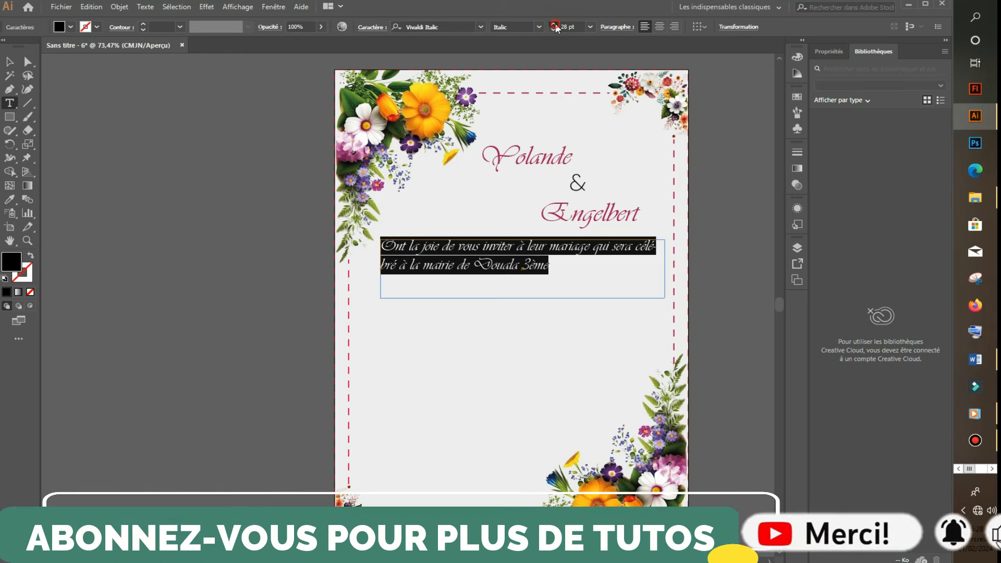
left_click(554, 24)
left_click(555, 24)
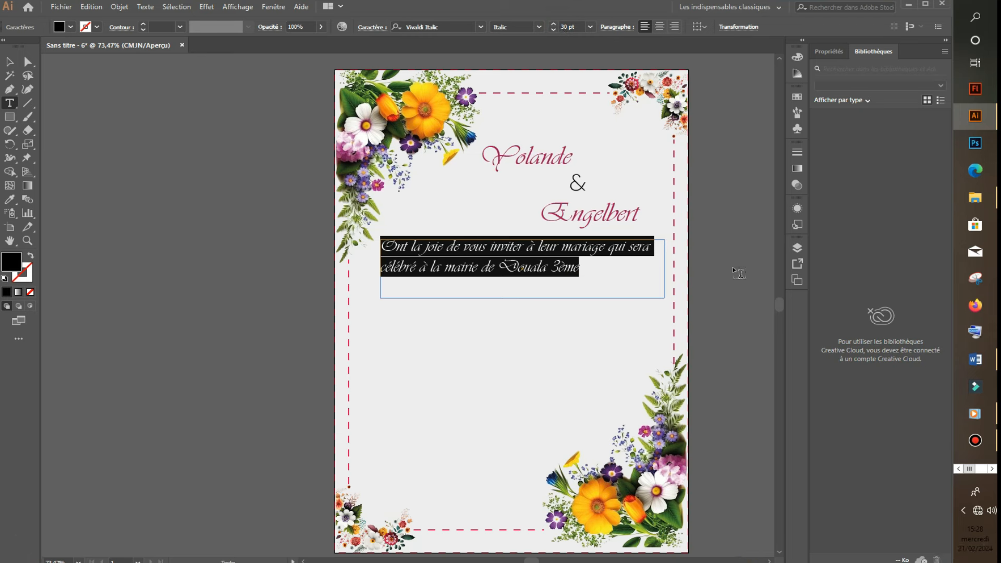
Indent the first line of the invitation sentence and break the line after "mariage"
left_click(387, 245)
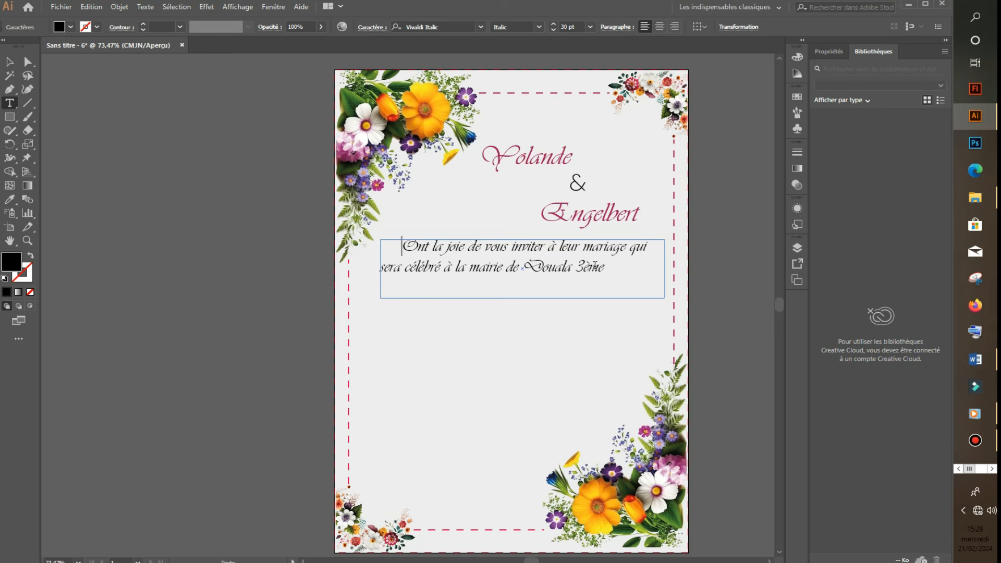
left_click(629, 249)
key("Return")
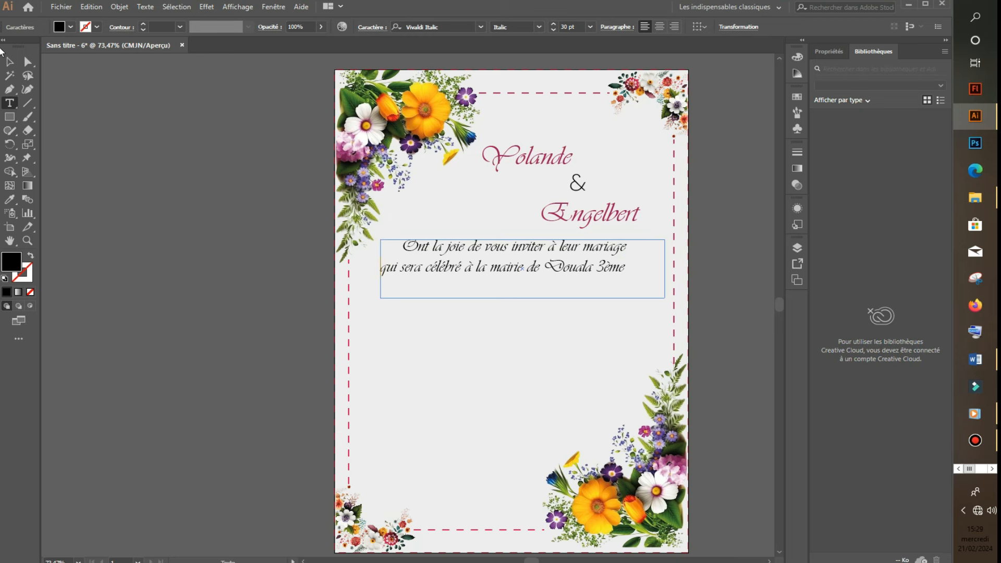
Shorten the invitation text frame from below so it fits its two lines
left_click(12, 63)
left_click_drag(523, 300, 522, 283)
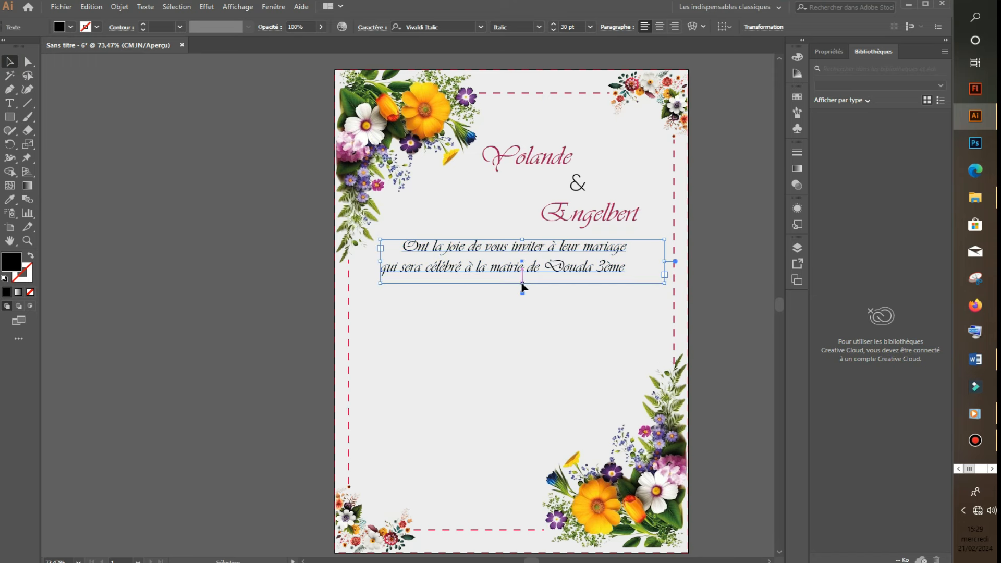
left_click(533, 317)
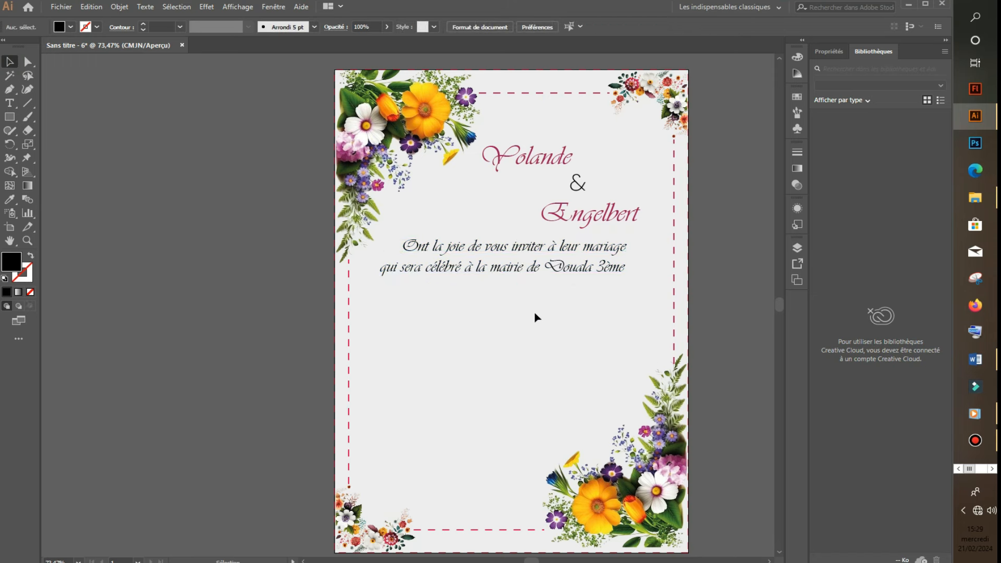
Duplicate the invitation text block twice straight below the original and spread the copies down the page
left_click(542, 264)
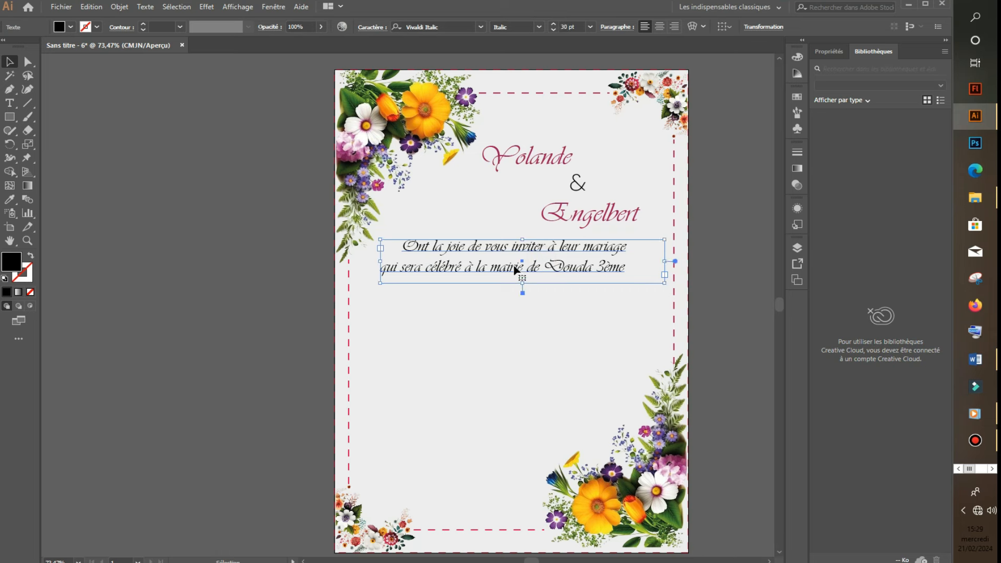
left_click_drag(513, 271, 512, 323)
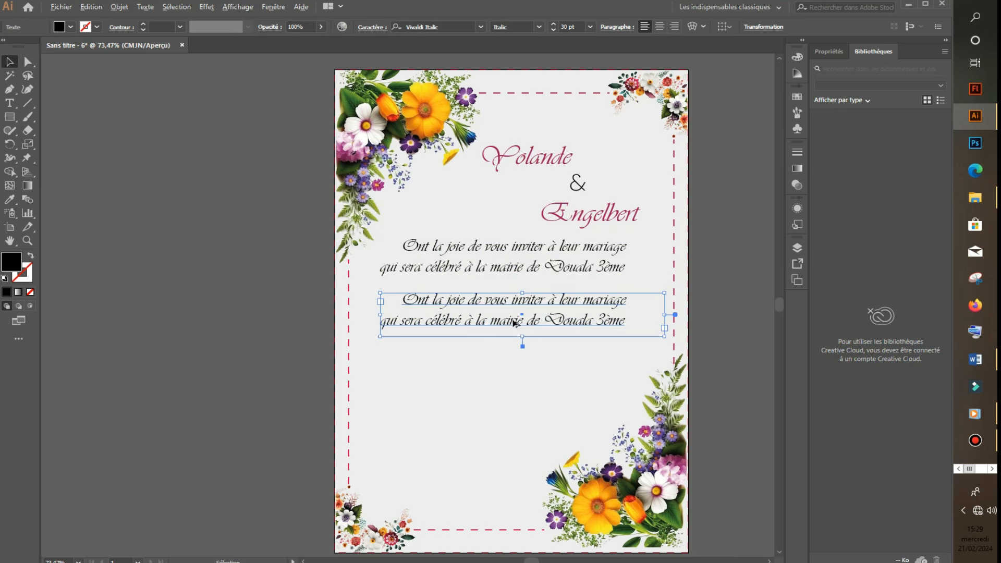
left_click_drag(513, 321, 513, 441)
left_click(491, 330, "shift")
left_click_drag(490, 330, 492, 372)
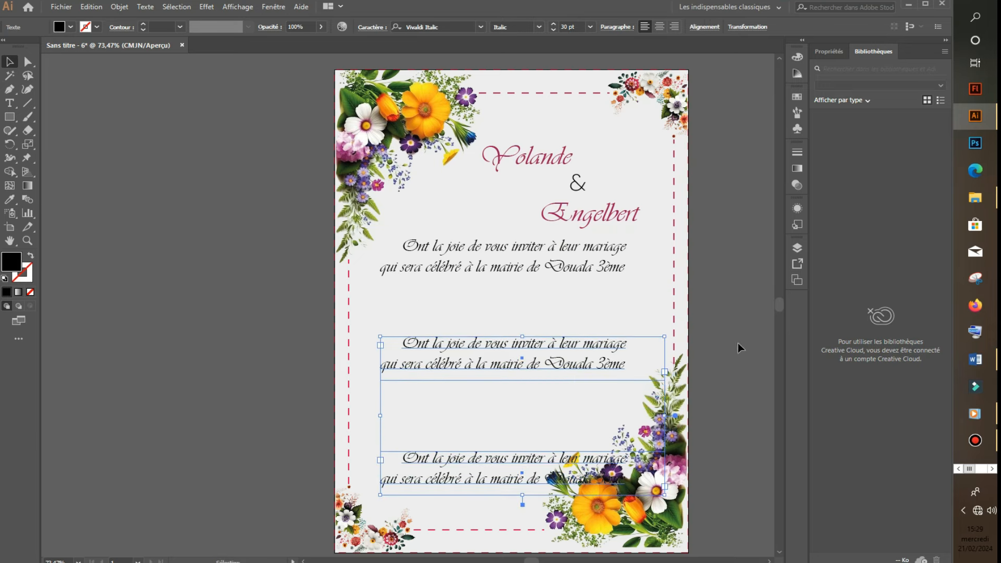
left_click(742, 316)
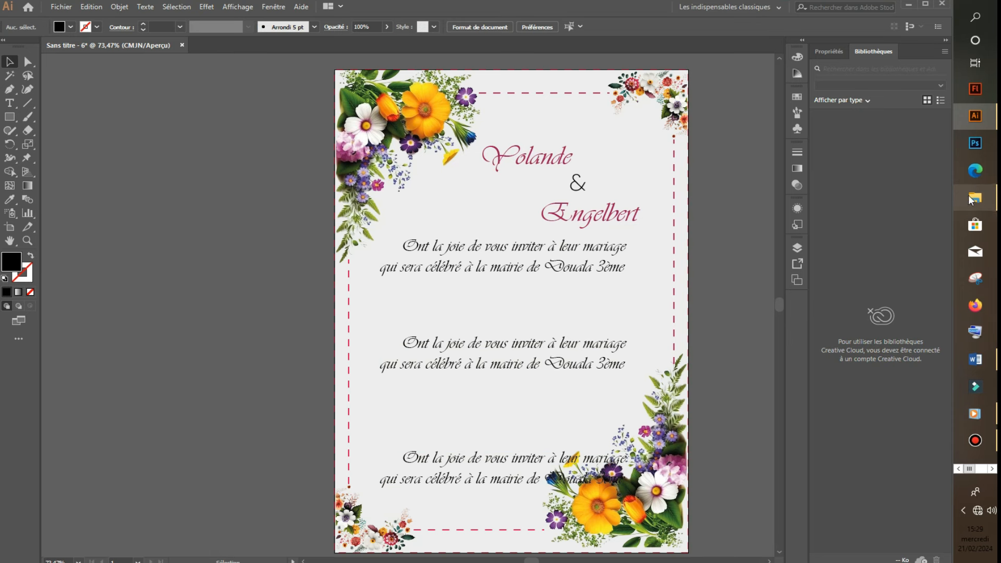
Set the "ème" after the 3 in the first invitation block as superscript
mouse_move(975, 197)
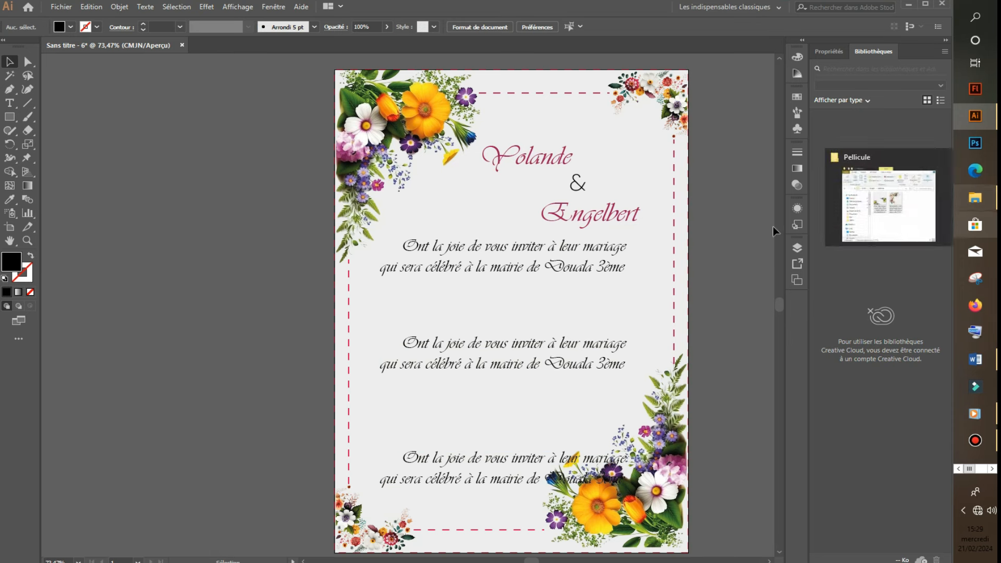
double_click(610, 269)
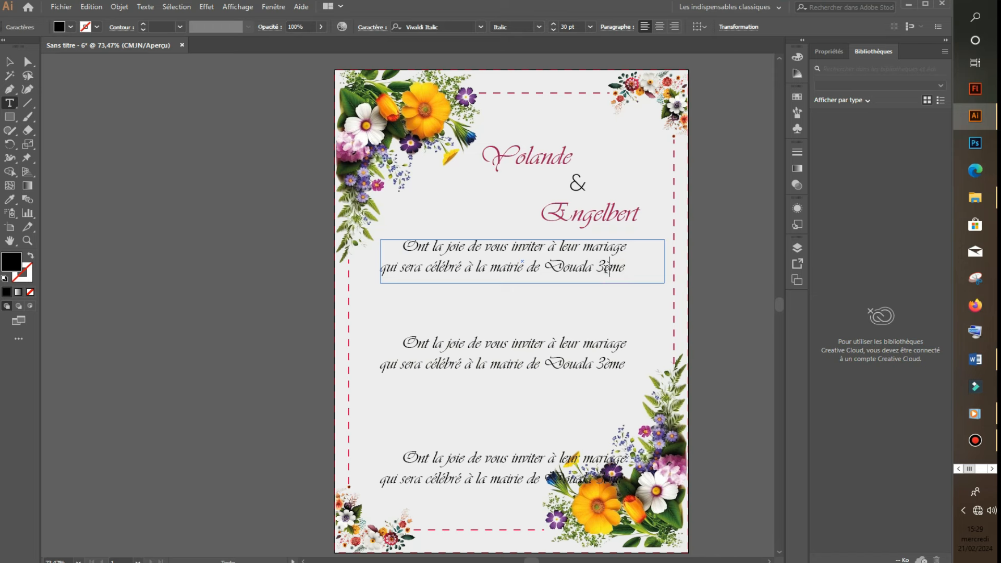
left_click_drag(608, 268, 636, 269)
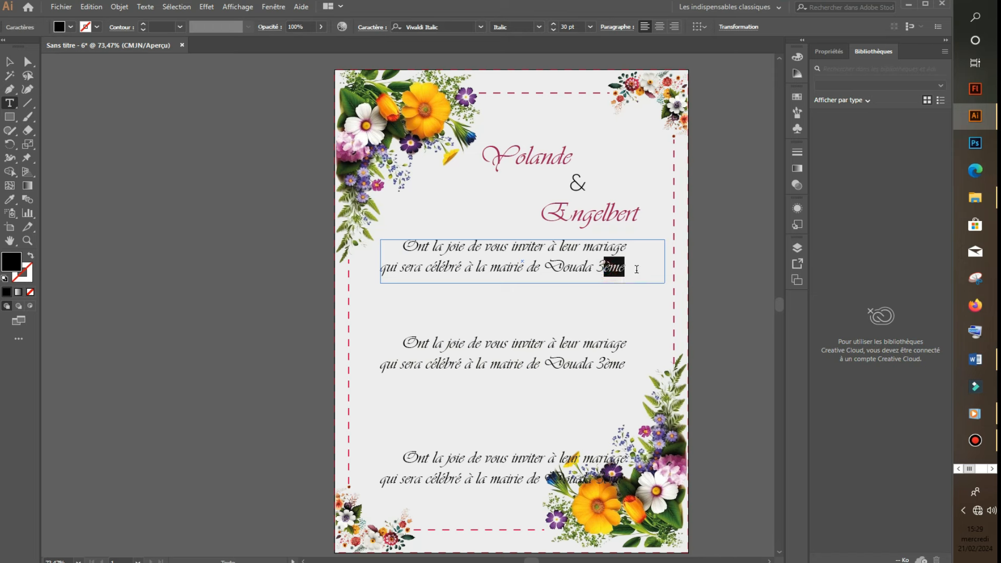
left_click(623, 29)
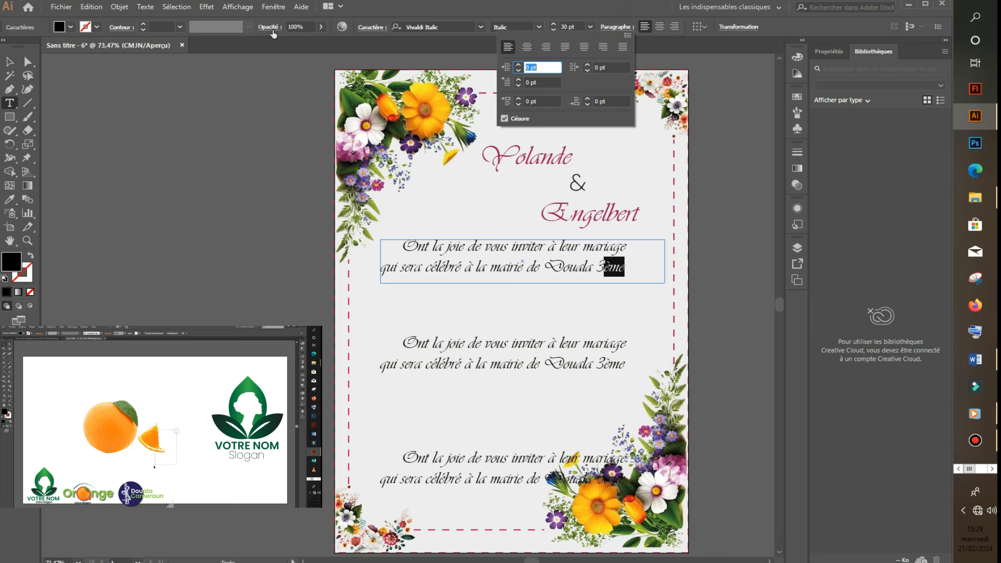
left_click(377, 30)
left_click(378, 31)
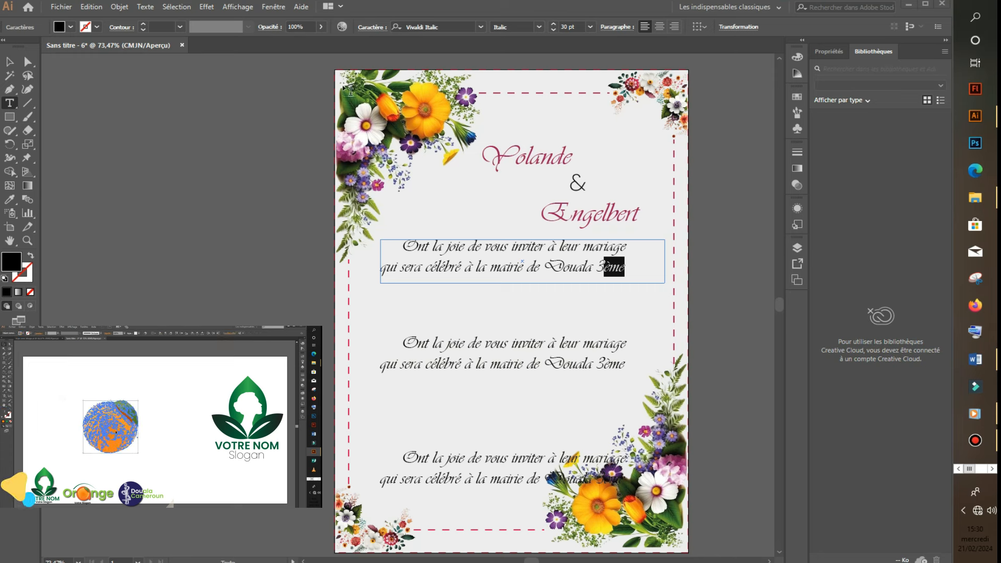
left_click(368, 27)
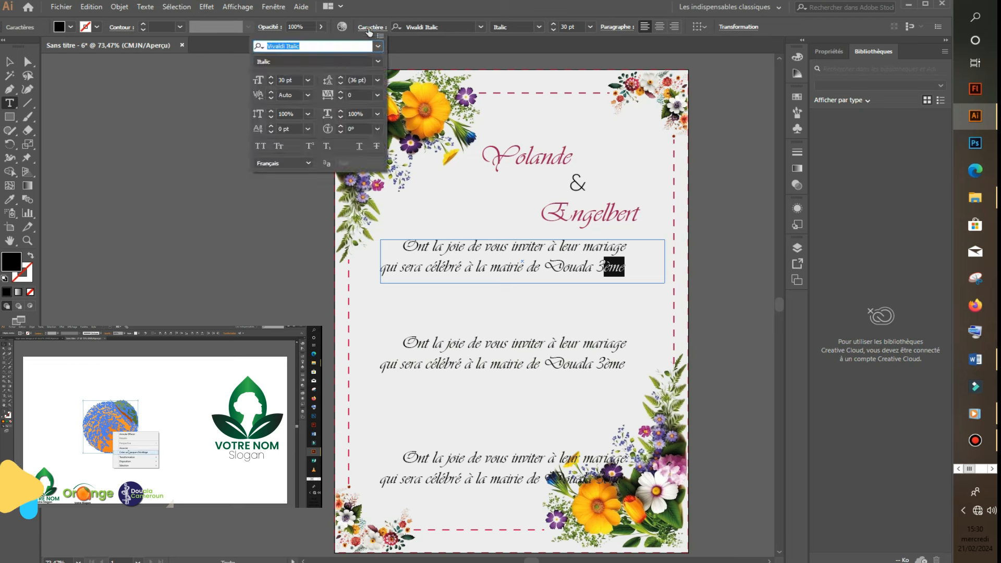
left_click(368, 29)
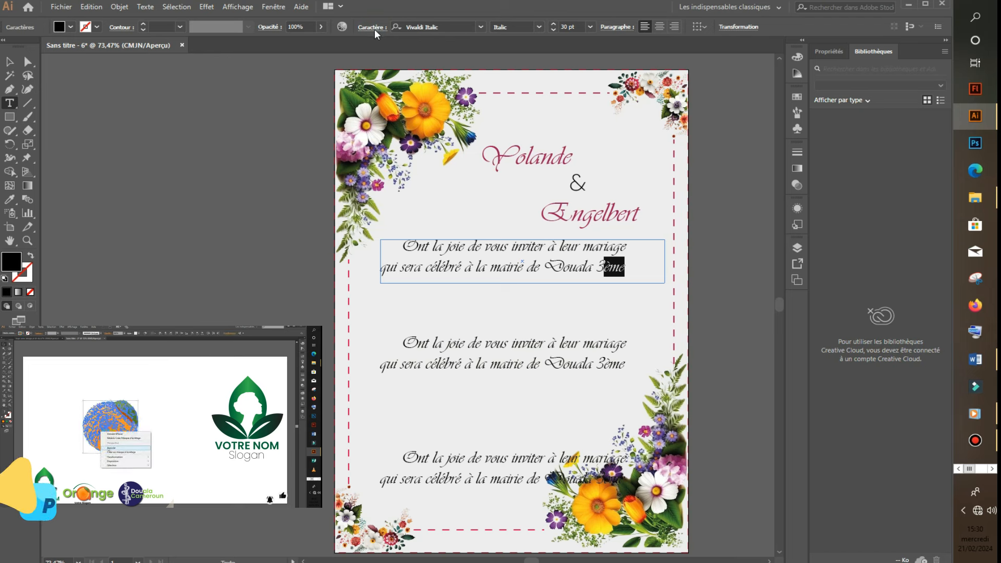
key("ctrl+t")
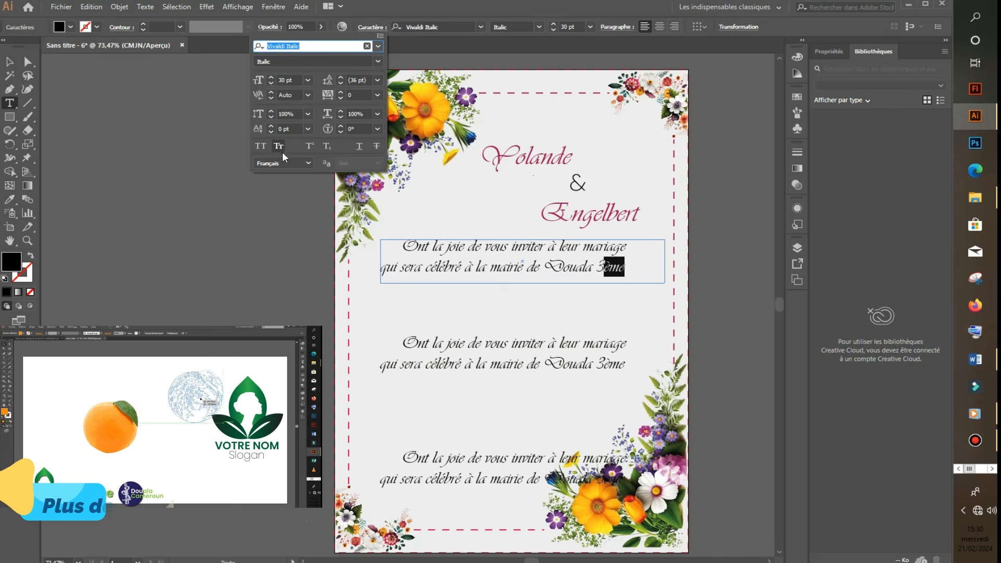
left_click(309, 148)
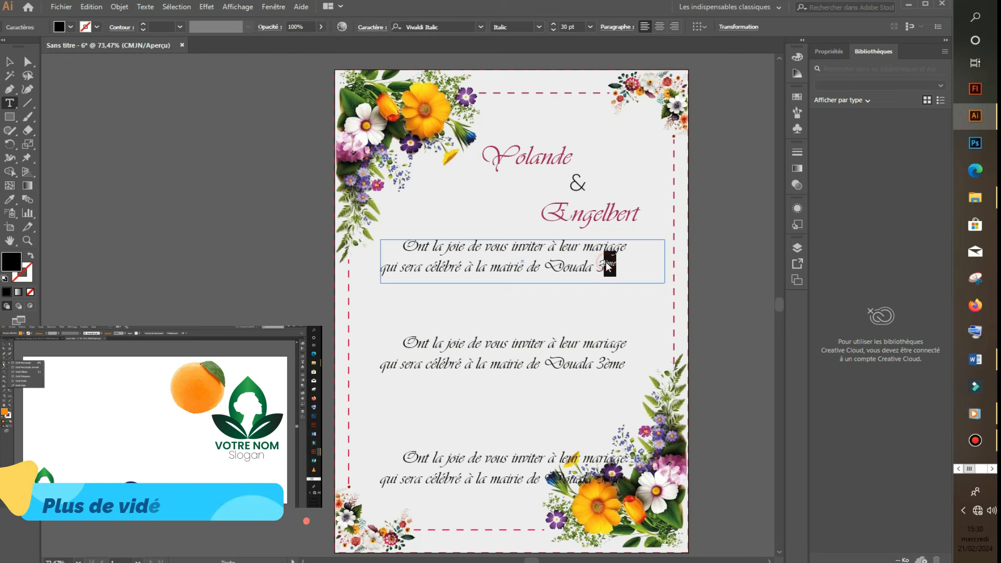
left_click(9, 61)
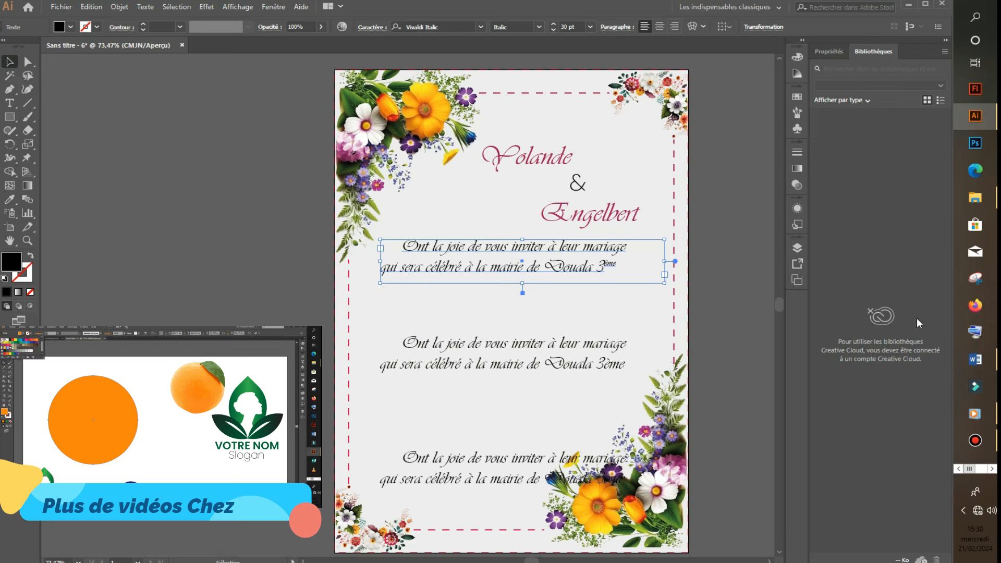
Switch to the Word document and copy the line "Le samedi 27 mars 2024"
left_click(975, 198)
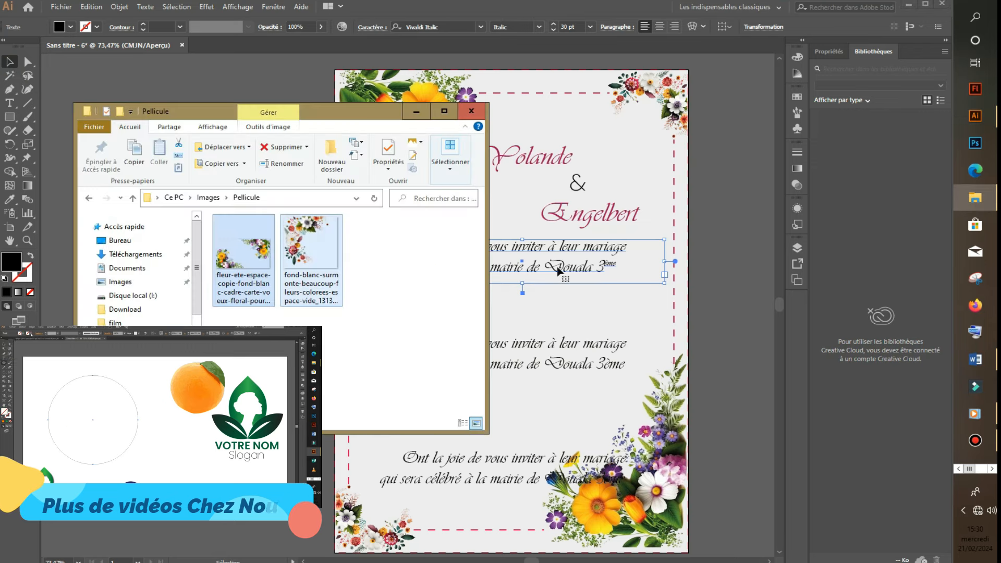
left_click(975, 359)
left_click_drag(688, 255, 594, 255)
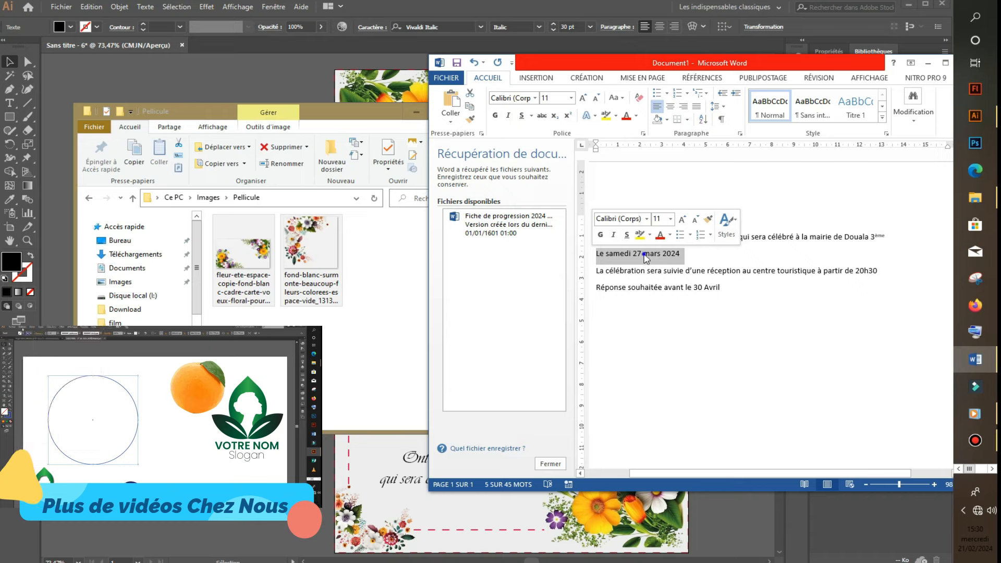
right_click(647, 258)
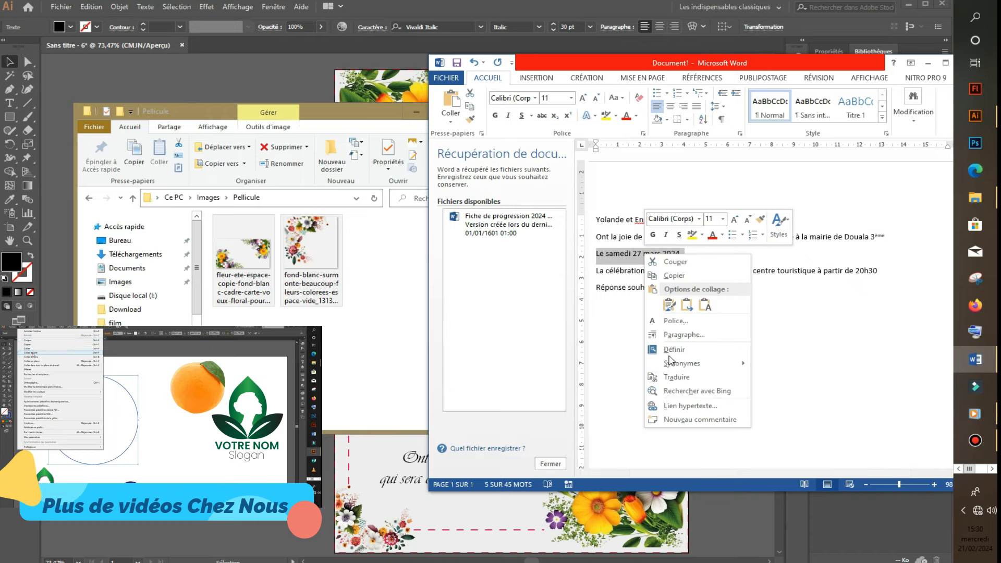
left_click(683, 277)
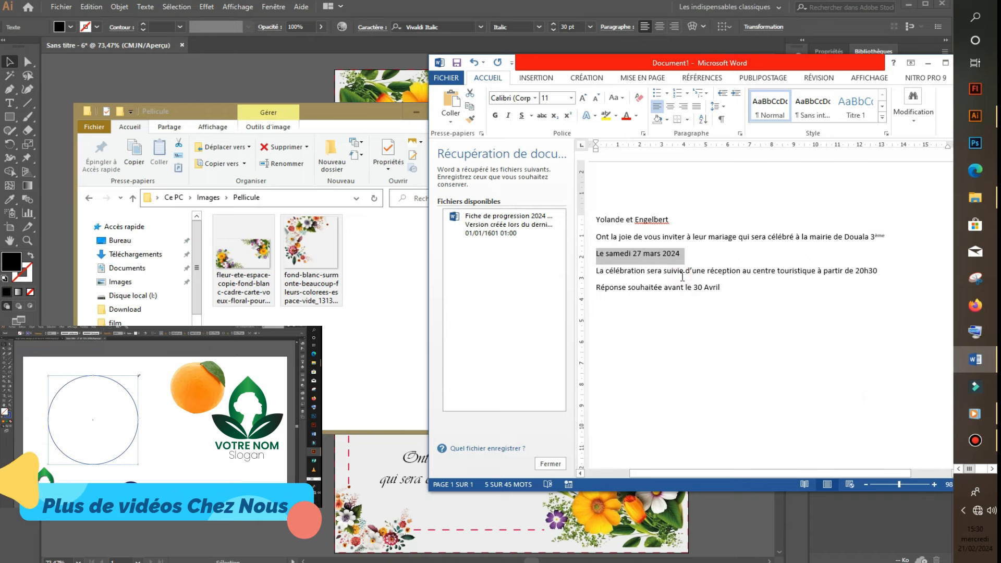
Return to Illustrator and paste the copied date as a new text line between the first and second invitation blocks
left_click(140, 49)
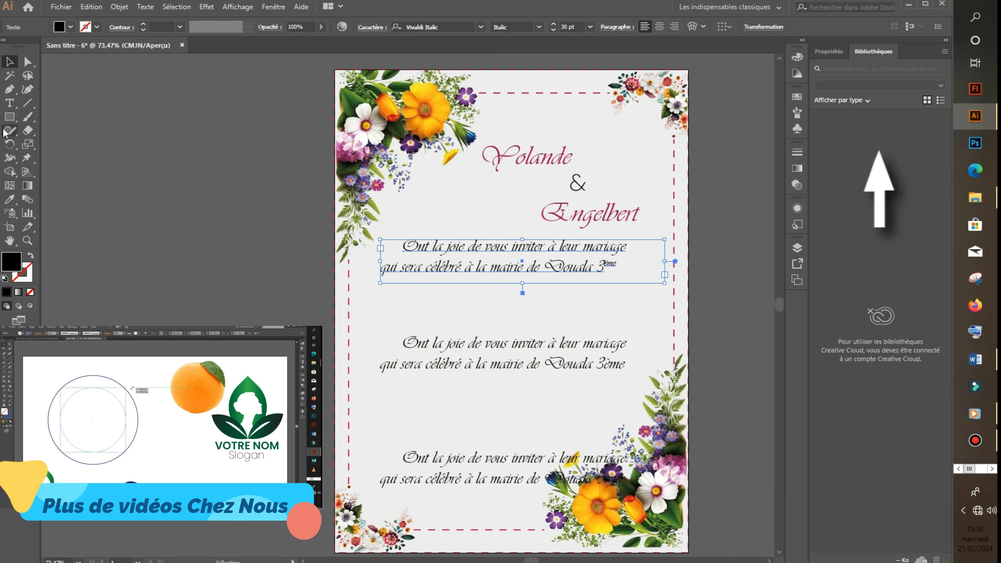
left_click(8, 104)
left_click(419, 304)
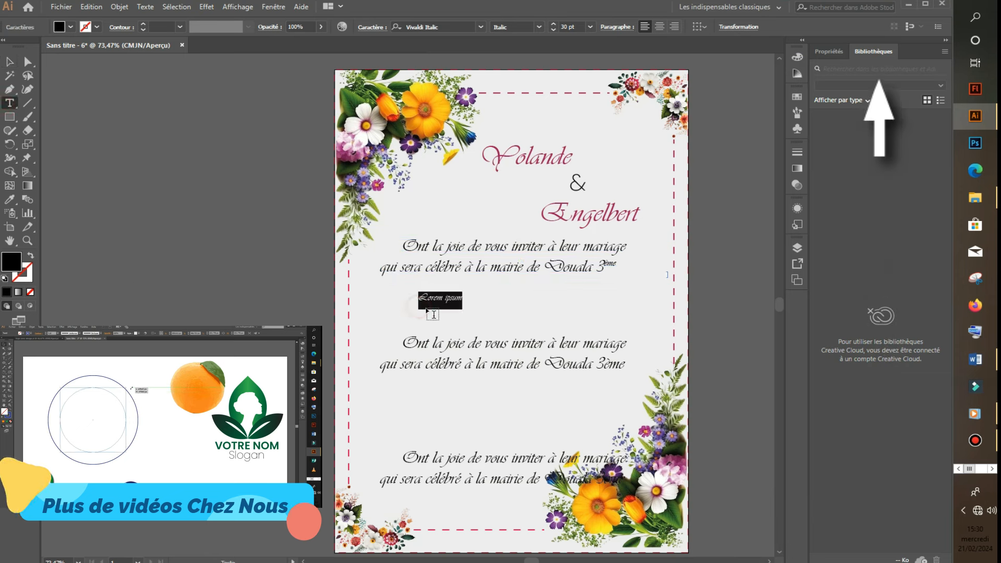
key("ctrl+v")
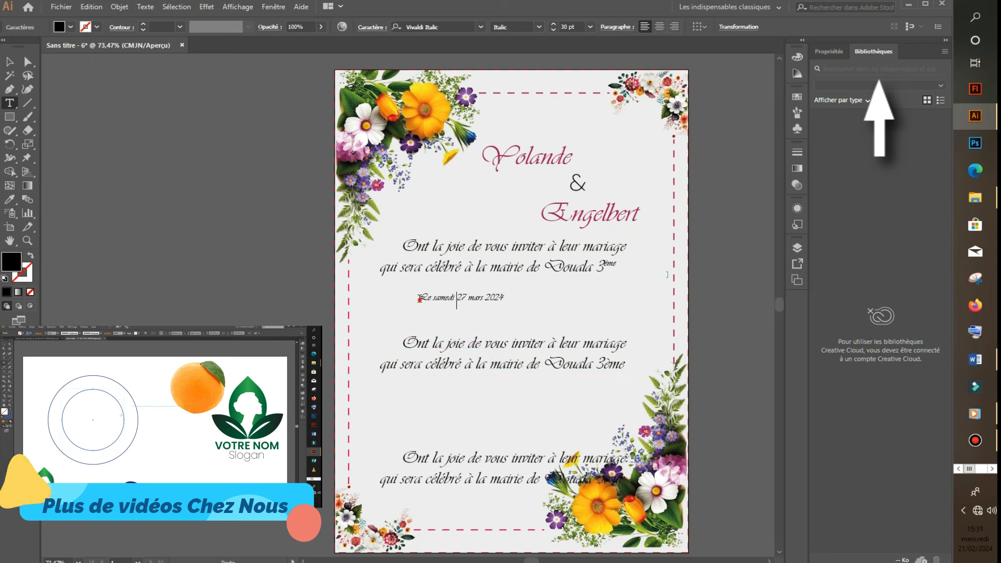
Fill the date line with a bright pinkish red and set its font to Poppins SemiBold
key("ctrl+a")
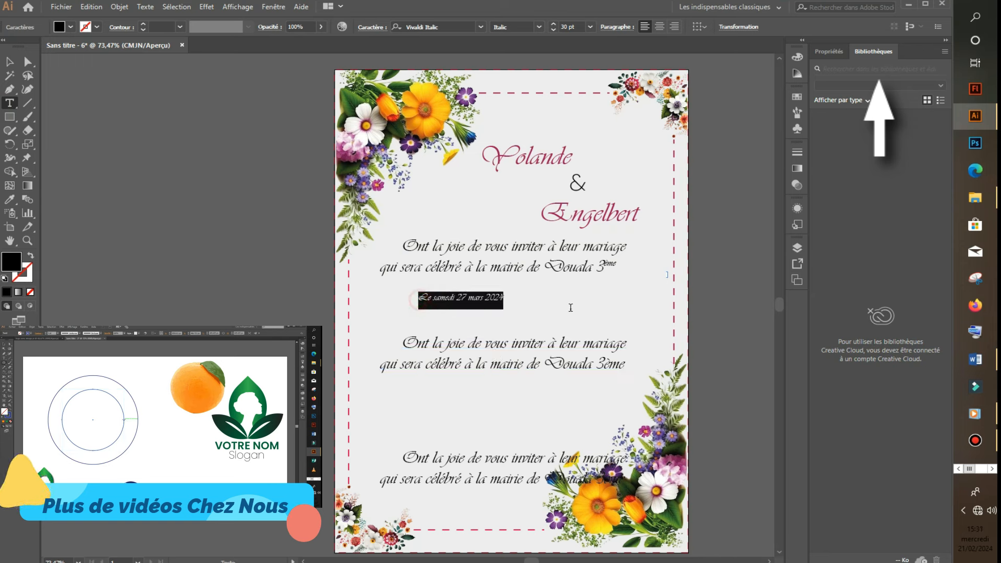
left_click(70, 27)
left_click(23, 63)
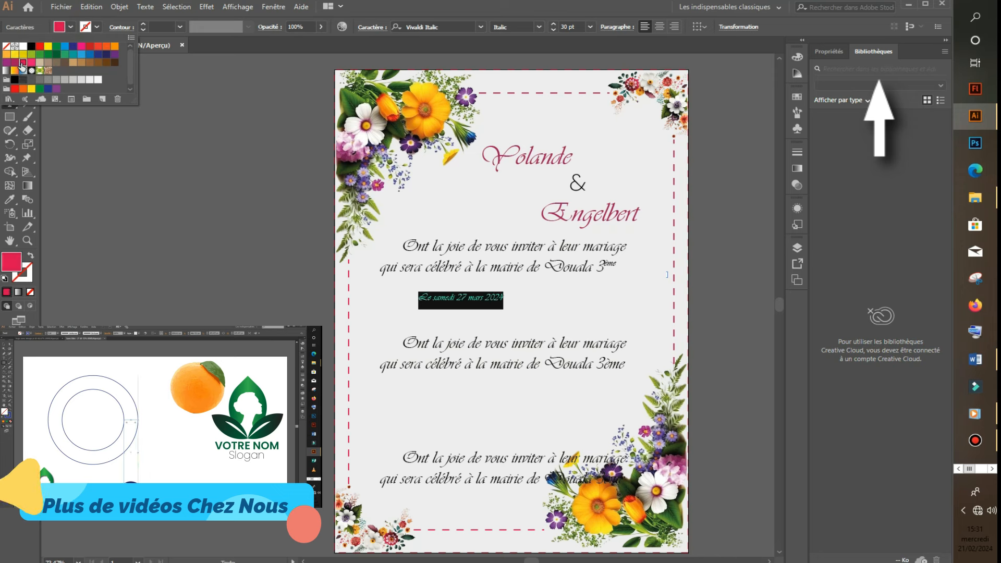
left_click(449, 28)
type("po")
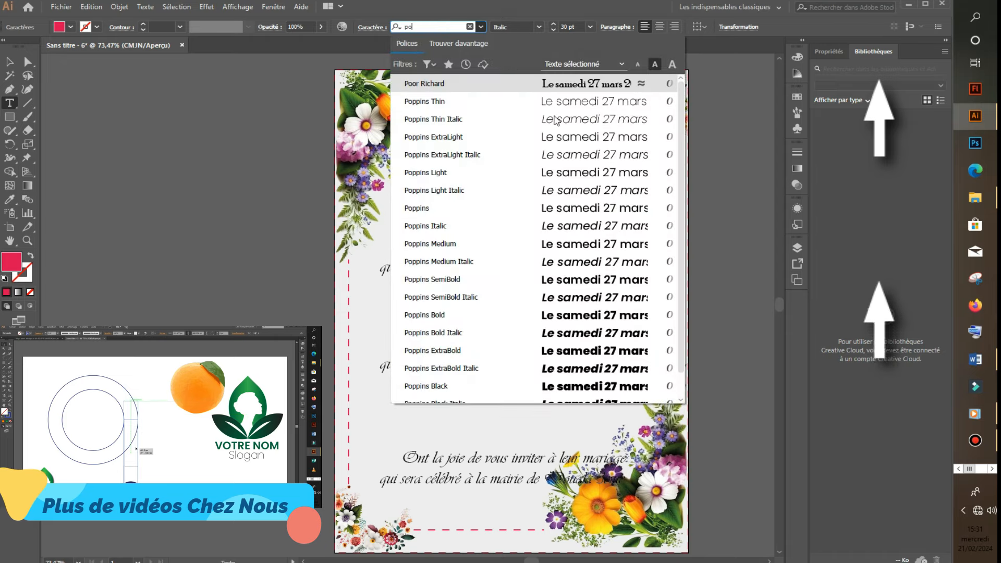
left_click(557, 281)
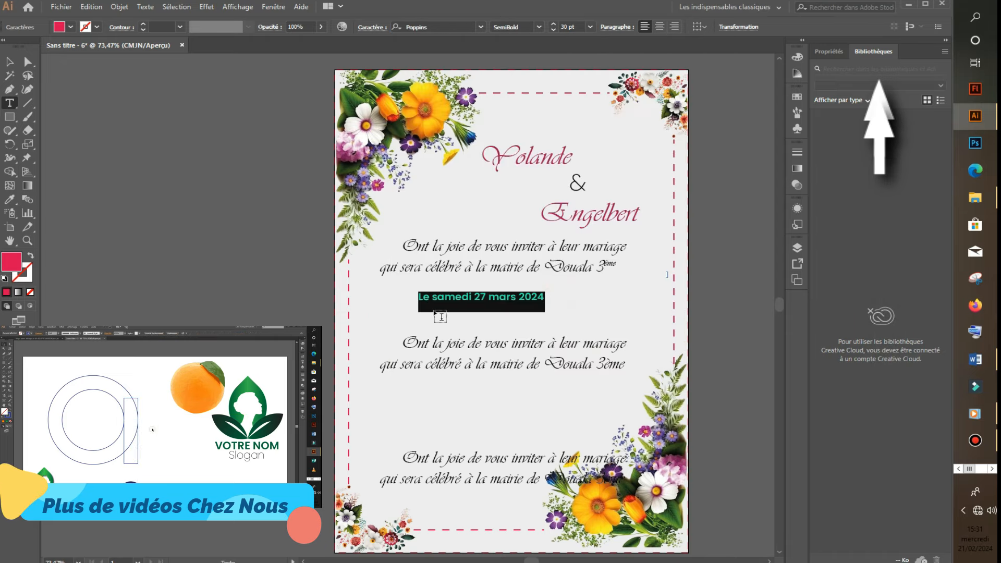
Capitalize the first letters of "Samedi" and "Mars" in the date line
left_click(437, 299)
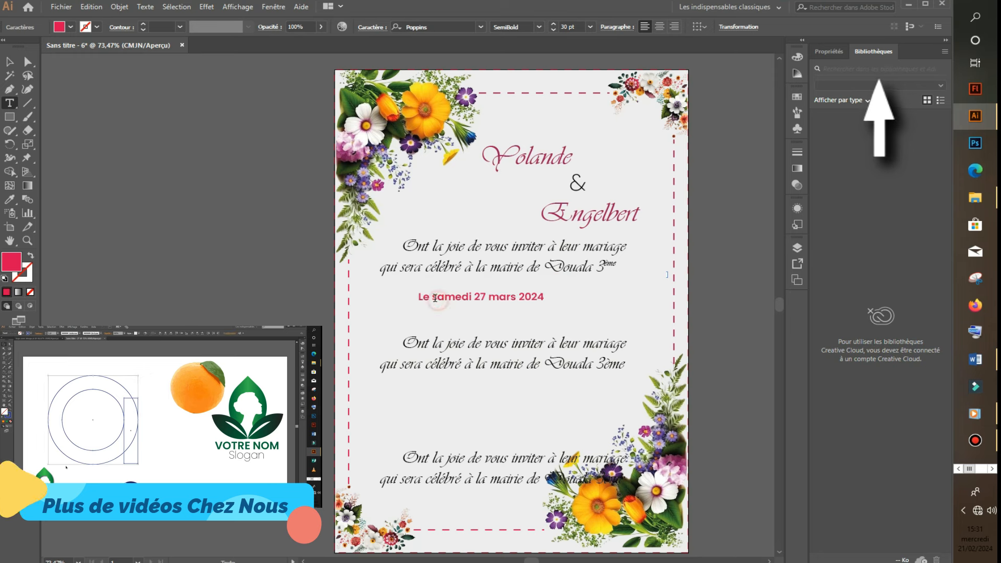
type("S")
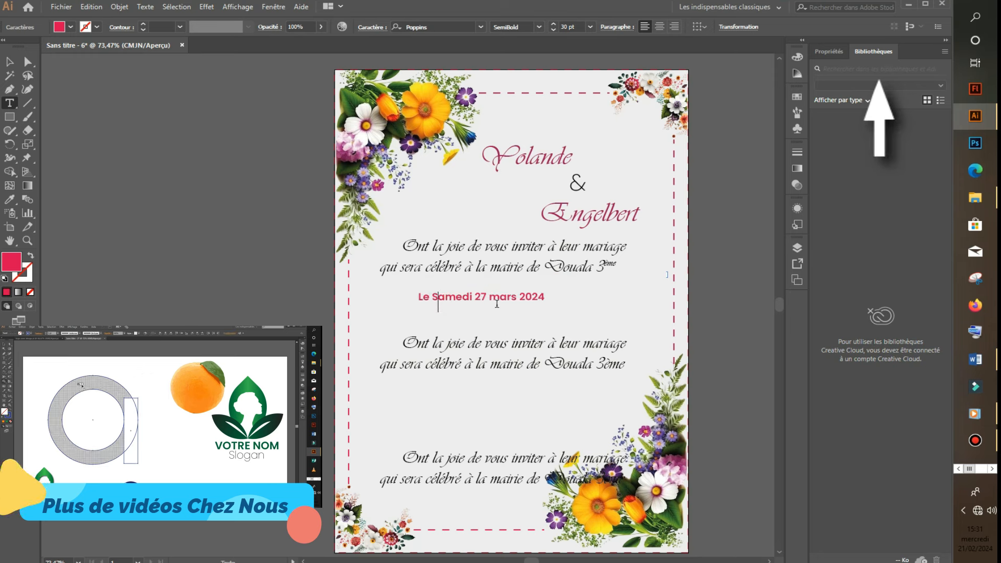
left_click_drag(498, 300, 490, 301)
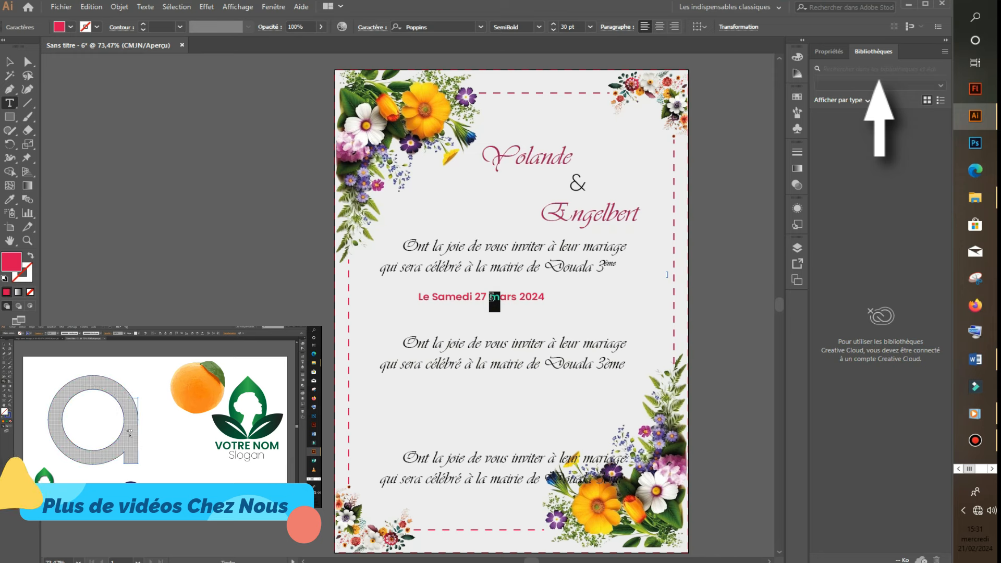
type("M")
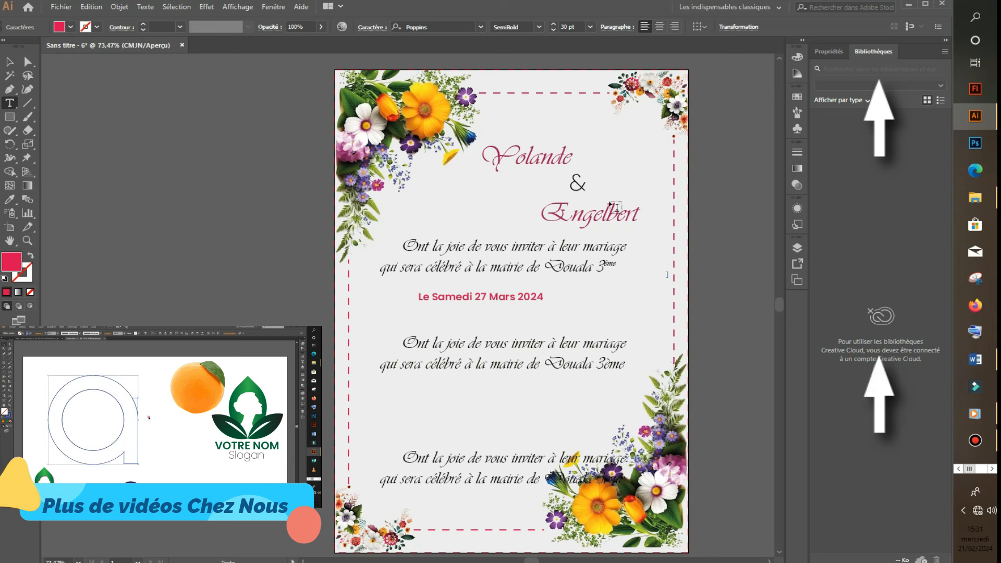
Recolor the whole date line with the darker crimson swatch that matches the couple's names
left_click(423, 302)
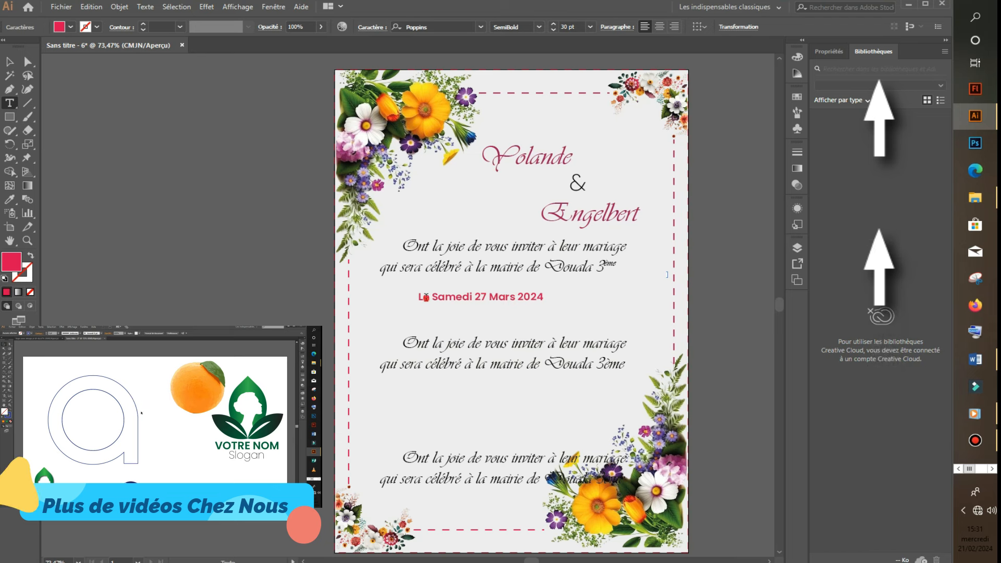
key("ctrl+a")
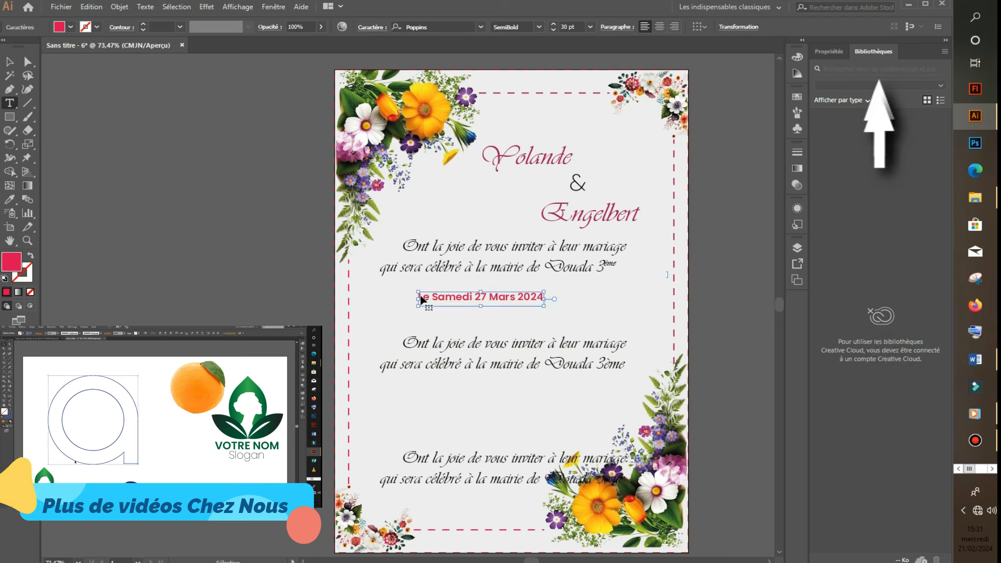
left_click(70, 28)
left_click(14, 63)
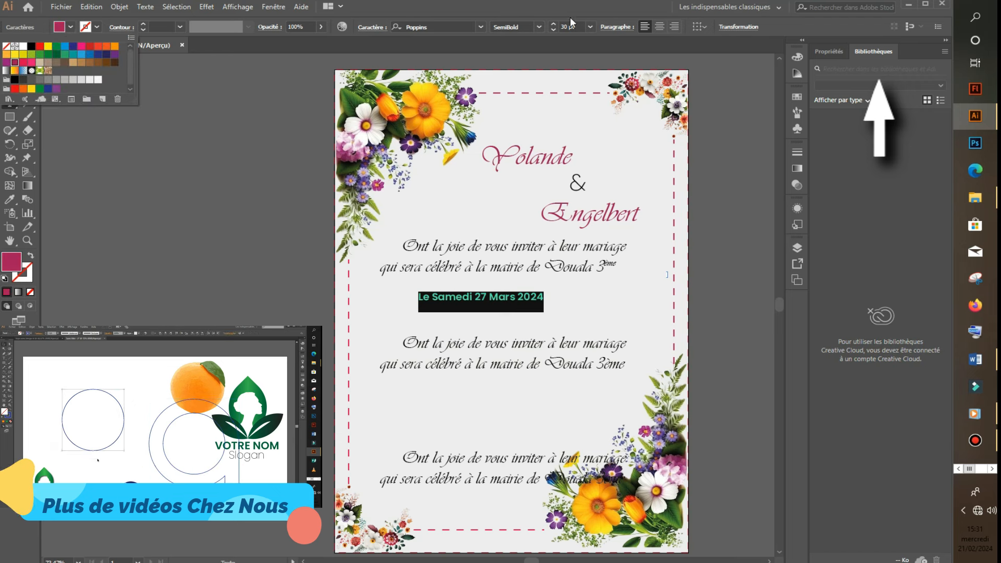
Enlarge the date line's font size to 51 pt
left_click(553, 25)
left_click(554, 24)
left_click(554, 24)
left_click(554, 24)
left_click(554, 25)
left_click(553, 24)
left_click(554, 24)
left_click(554, 24)
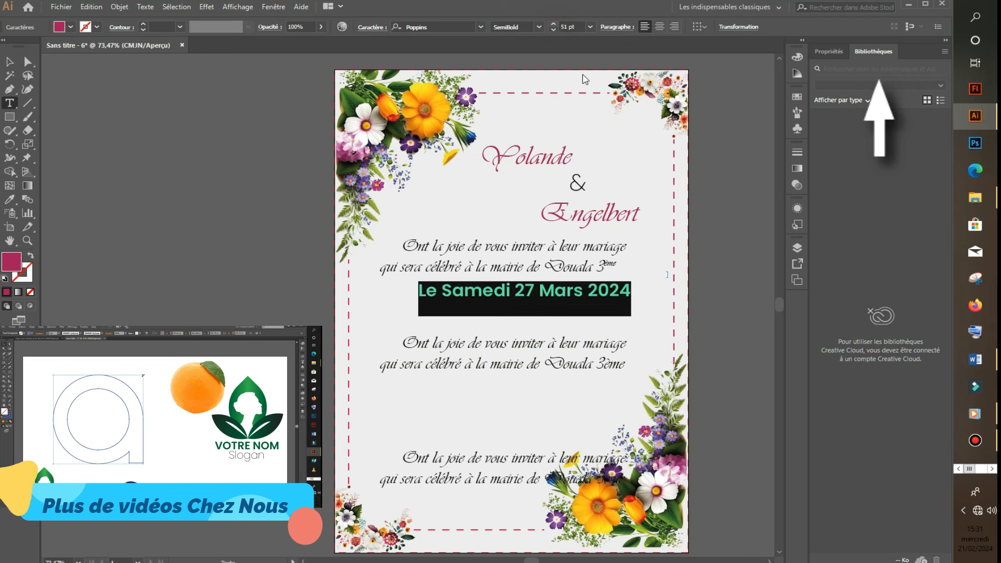
Append the time "à 14H" after 2024 at the end of the date line
left_click(627, 292)
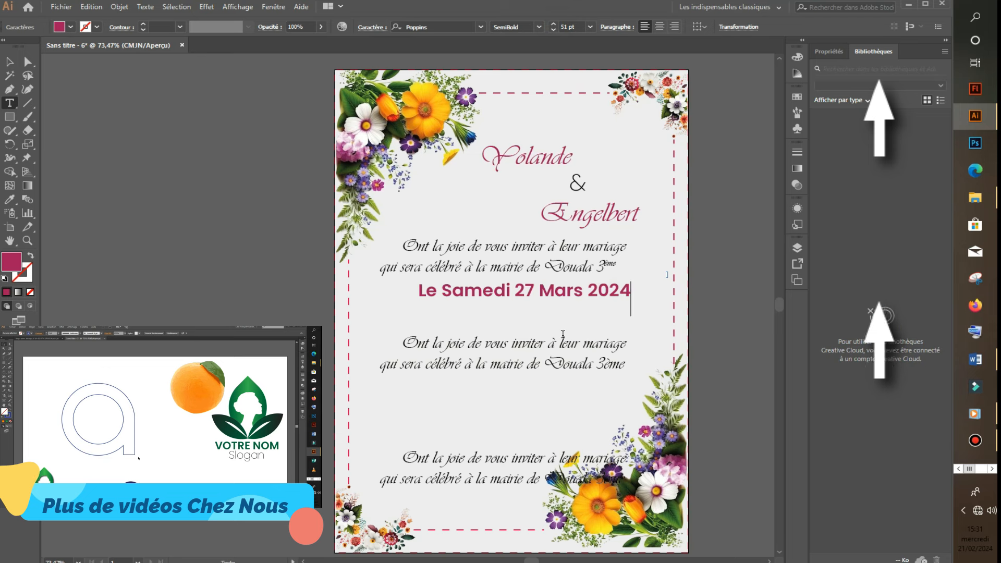
left_click(566, 293)
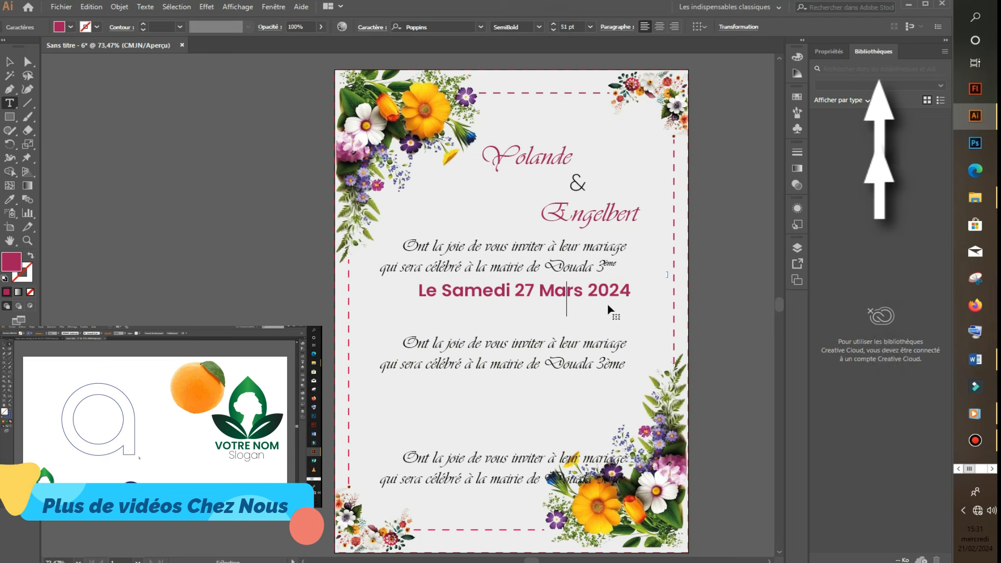
left_click(628, 292, "ctrl")
left_click(624, 292)
left_click(628, 290)
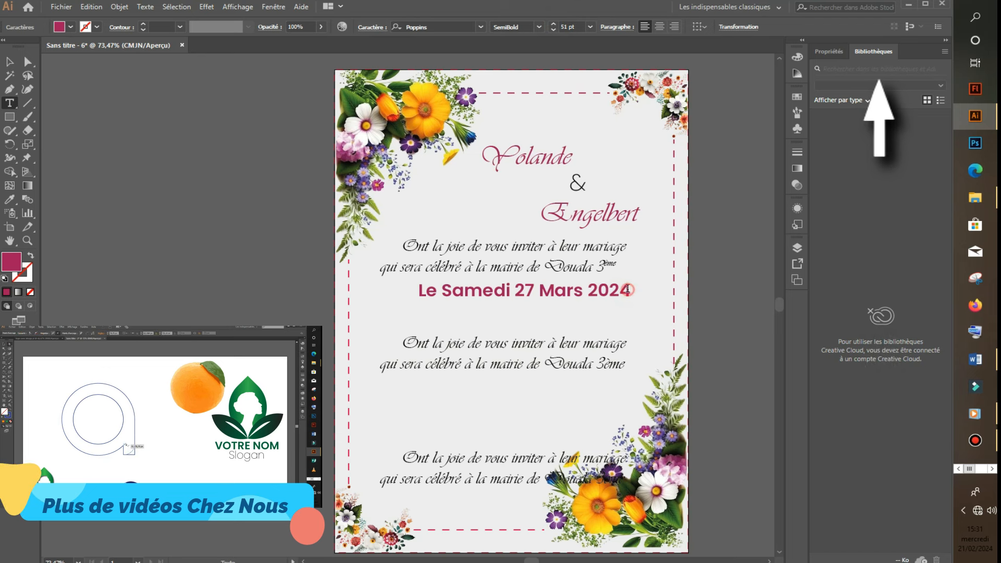
type("à")
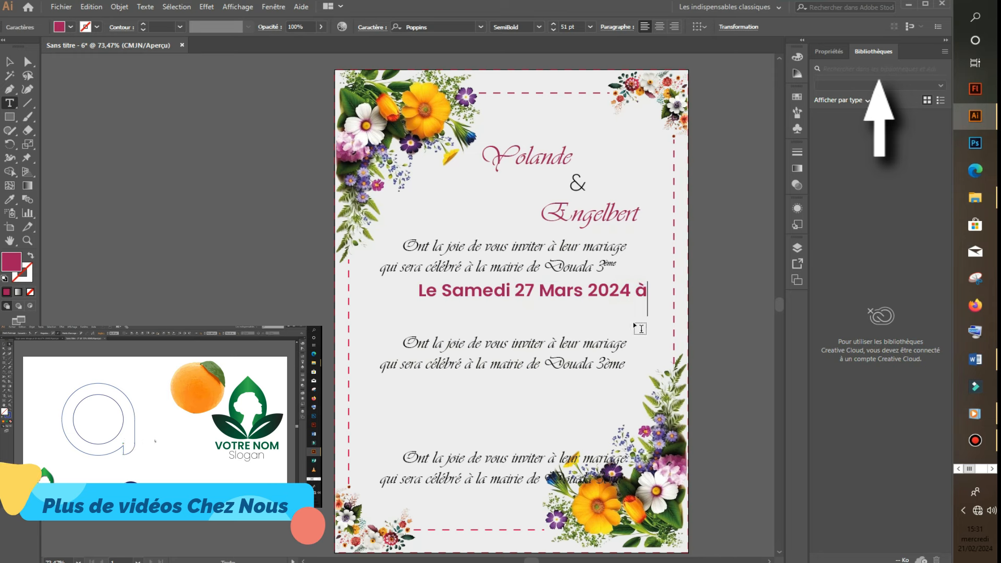
type(" 14")
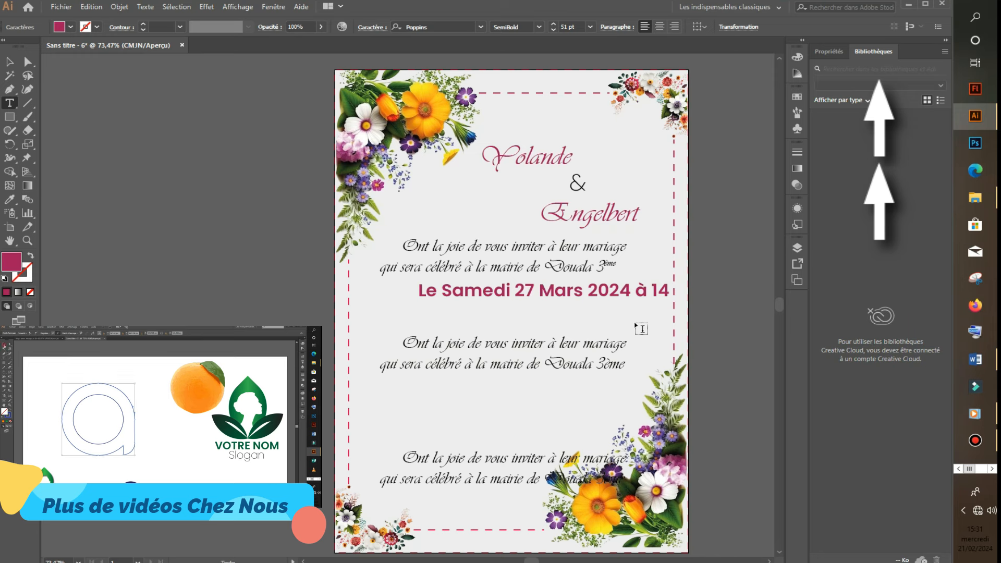
type("H")
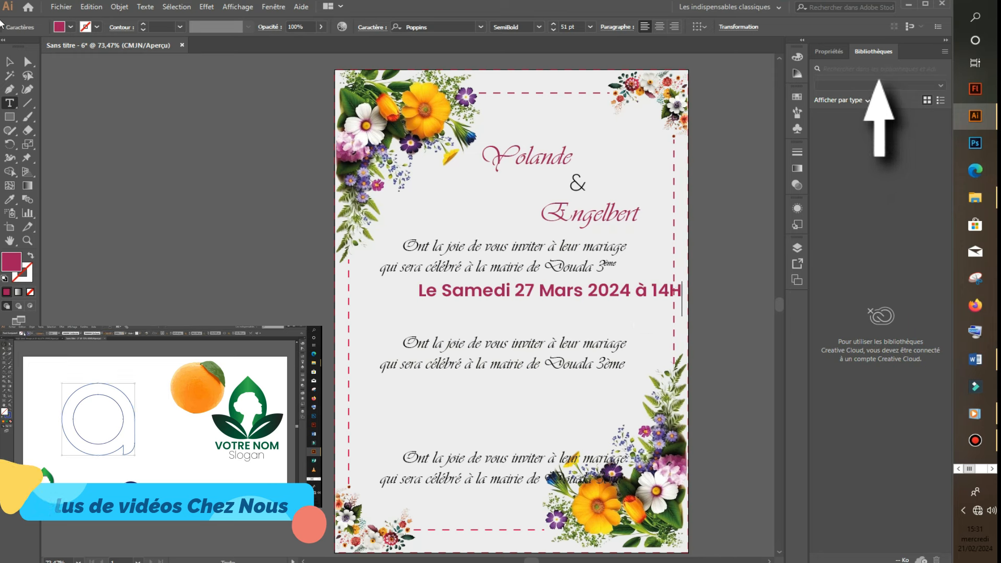
Centre the date line between the dashed side borders and scale it up to about 54.45 pt
left_click(10, 62)
left_click_drag(567, 296, 533, 298)
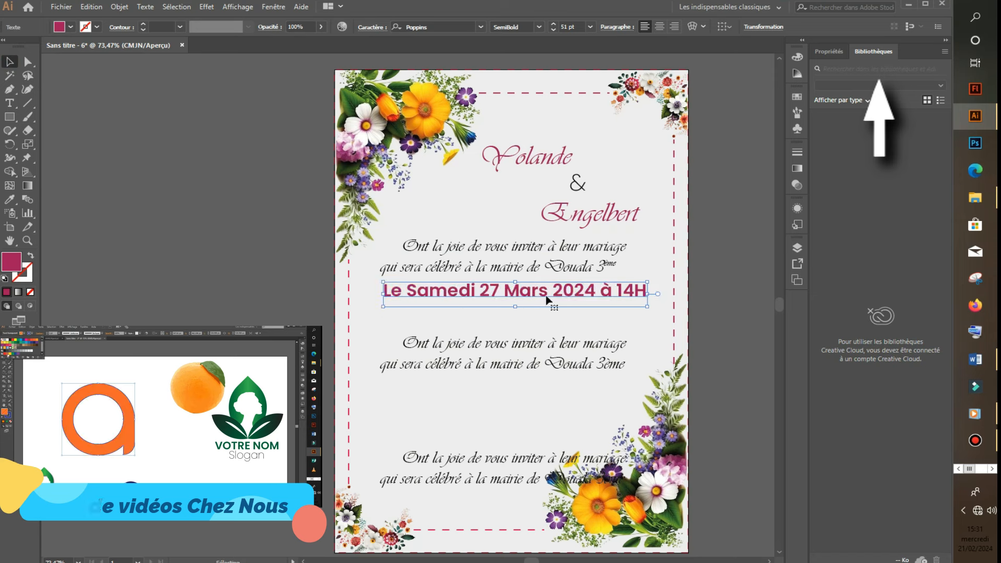
left_click_drag(647, 308, 657, 318)
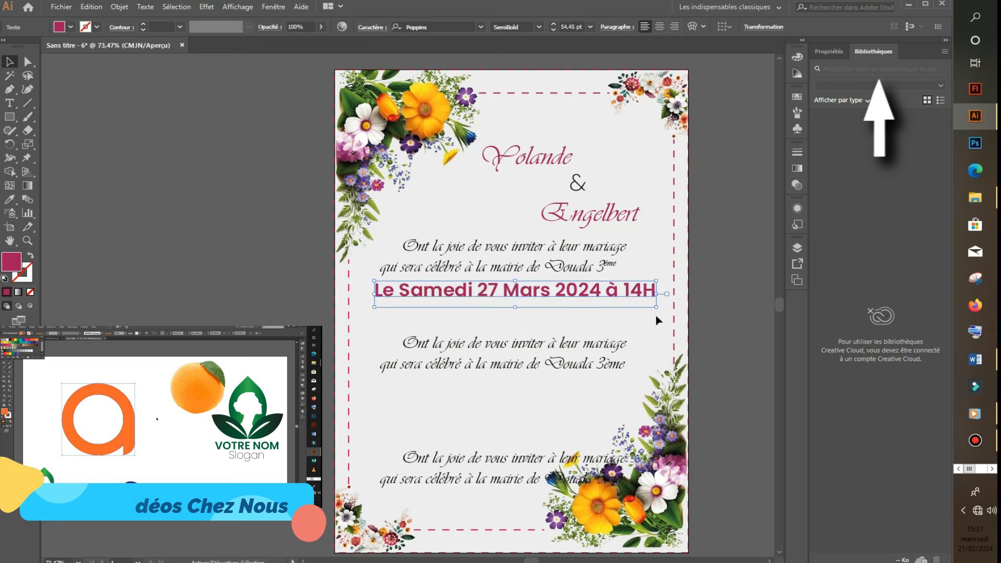
Move the second invitation paragraph up close beneath the date line and lower the date line slightly
left_click_drag(569, 372, 553, 338)
left_click_drag(527, 297, 527, 301)
left_click_drag(536, 342, 536, 329)
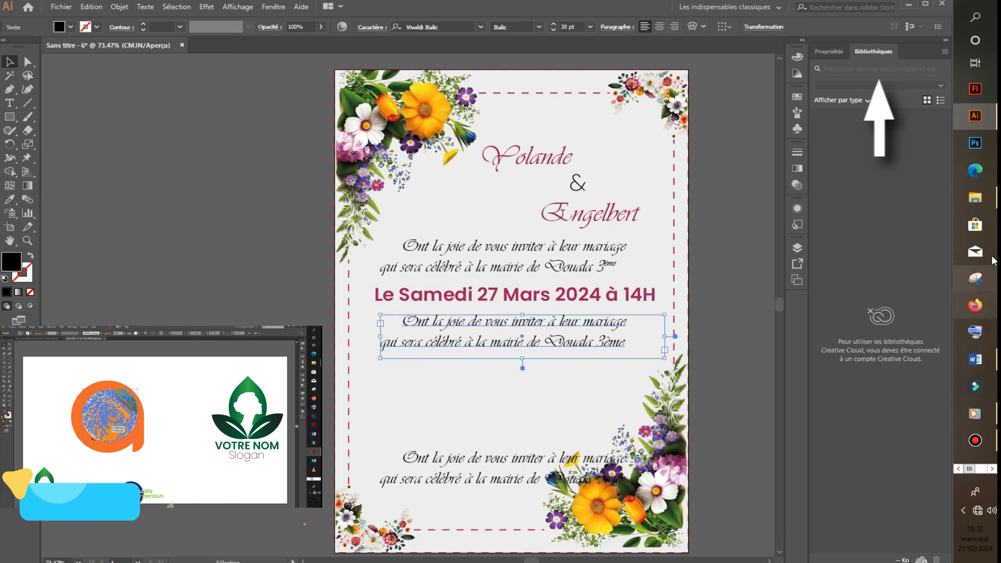
Switch to Word and copy the sentence "La célébration sera suivie d'une réception au centre touristique à partir de 20h30"
mouse_move(976, 197)
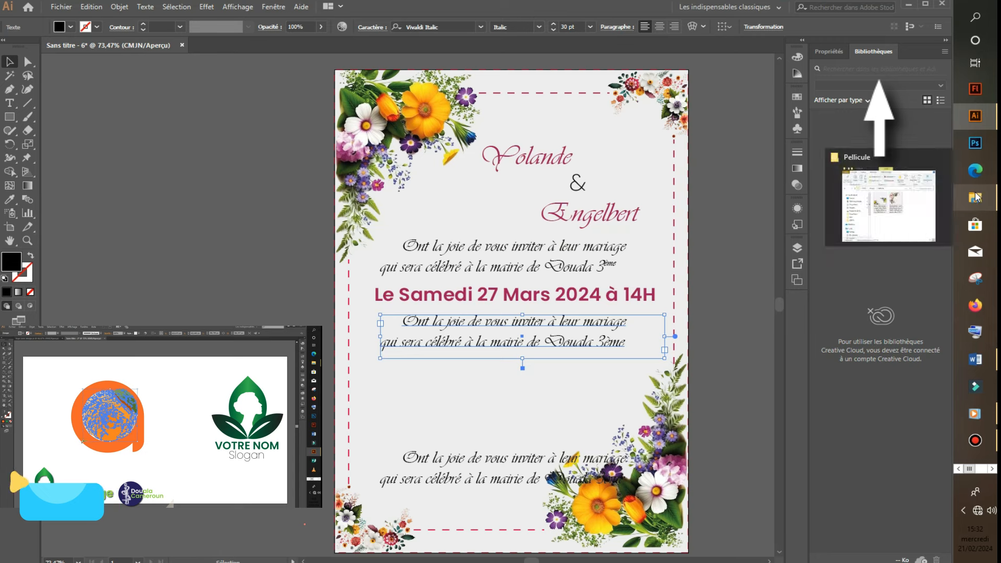
left_click(975, 360)
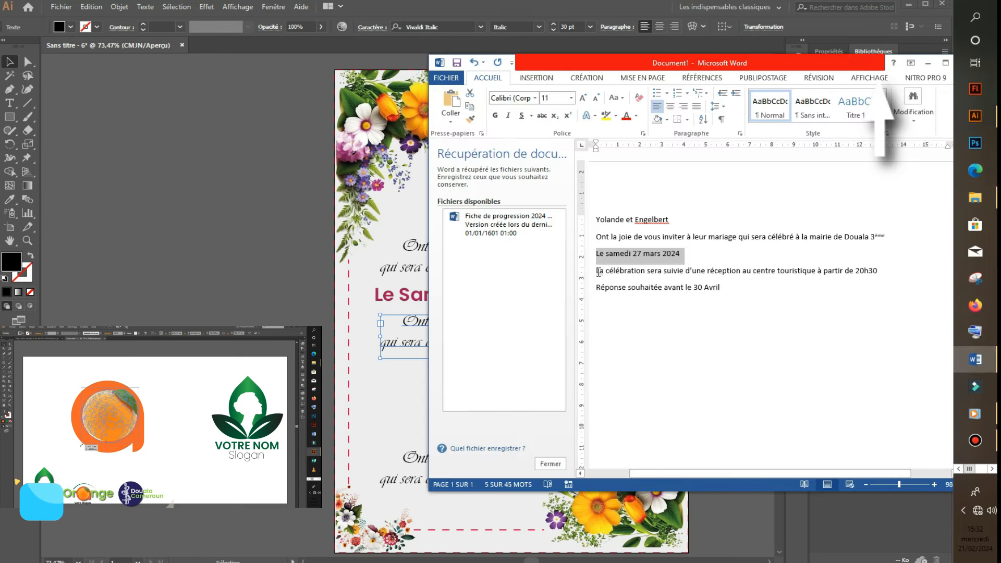
left_click_drag(598, 272, 887, 276)
key("ctrl+c")
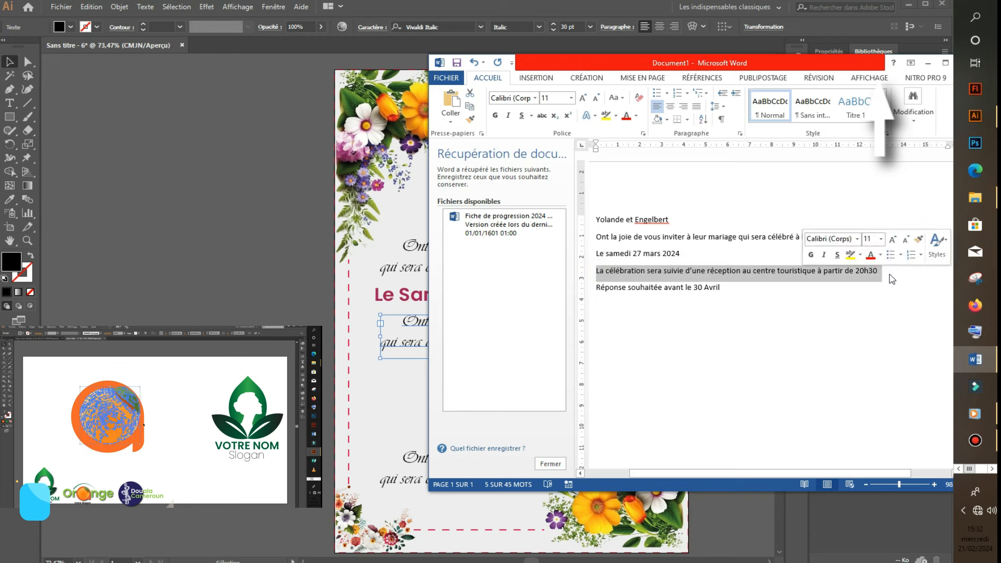
Back in Illustrator, replace all the text of the paragraph below the date line with the copied reception sentence
left_click(419, 326)
double_click(408, 326)
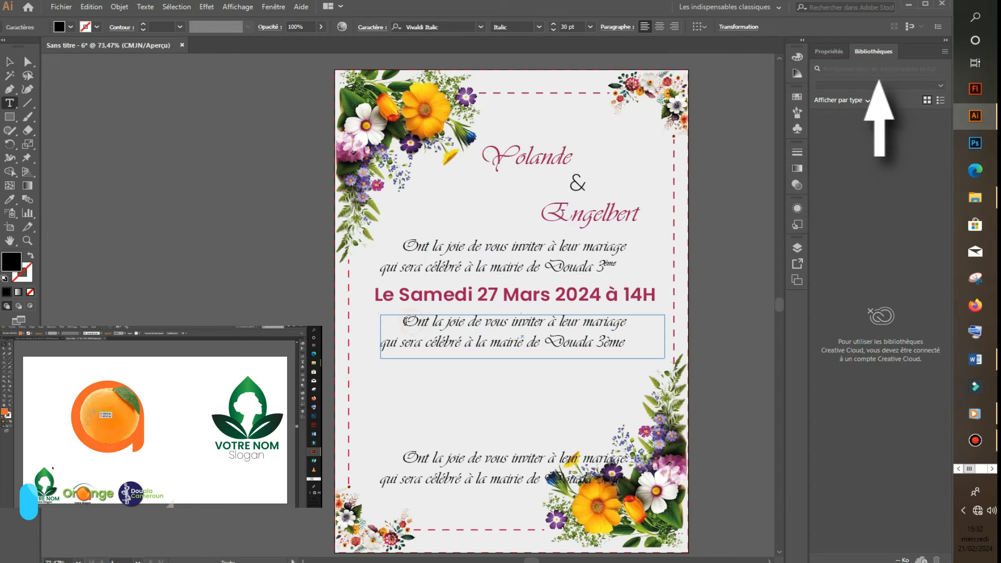
key("ctrl+a")
key("ctrl+v")
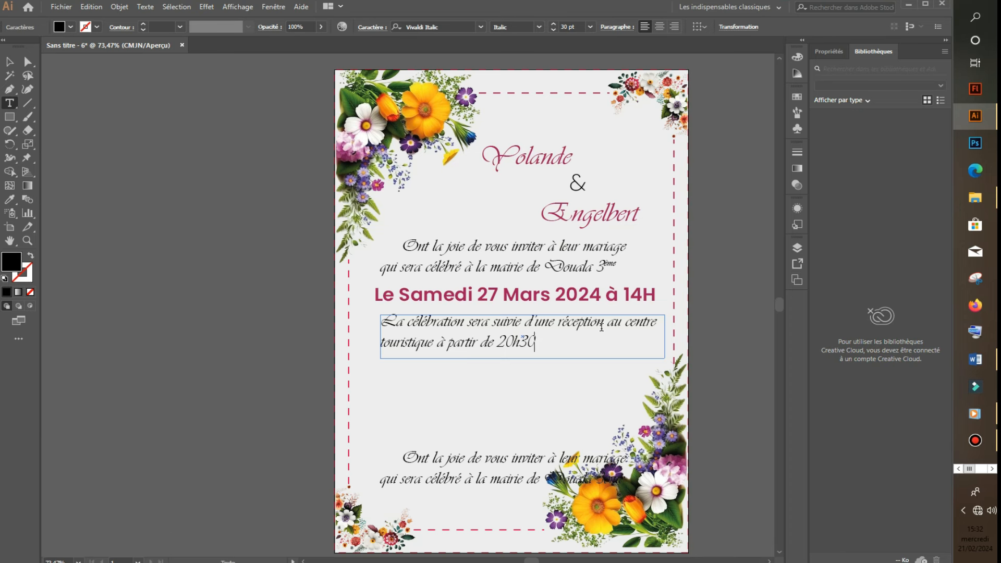
Break the reception text into three lines before "au centre" and "à partir", and extend its text frame downward to fit them
key("Return")
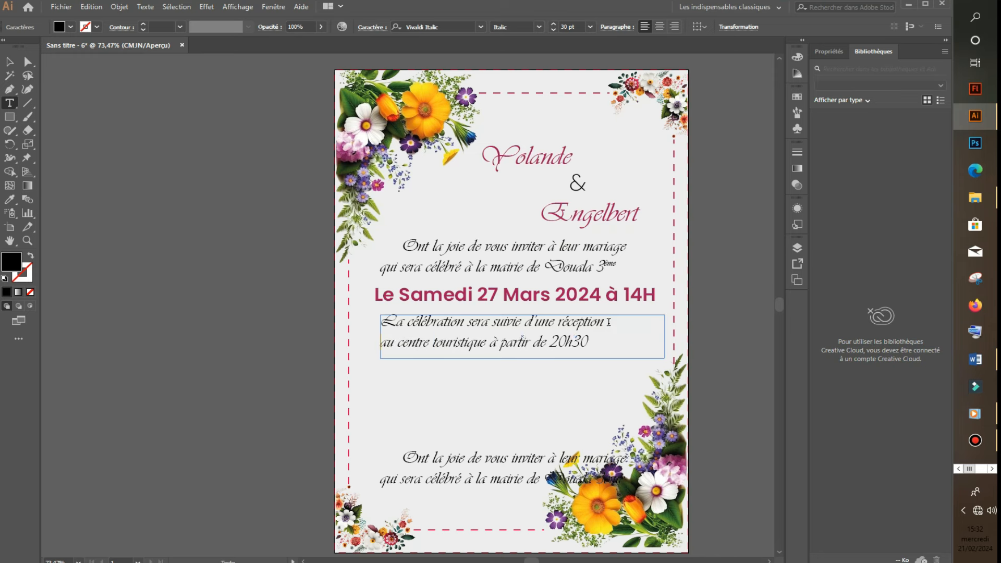
left_click(493, 345)
key("Return")
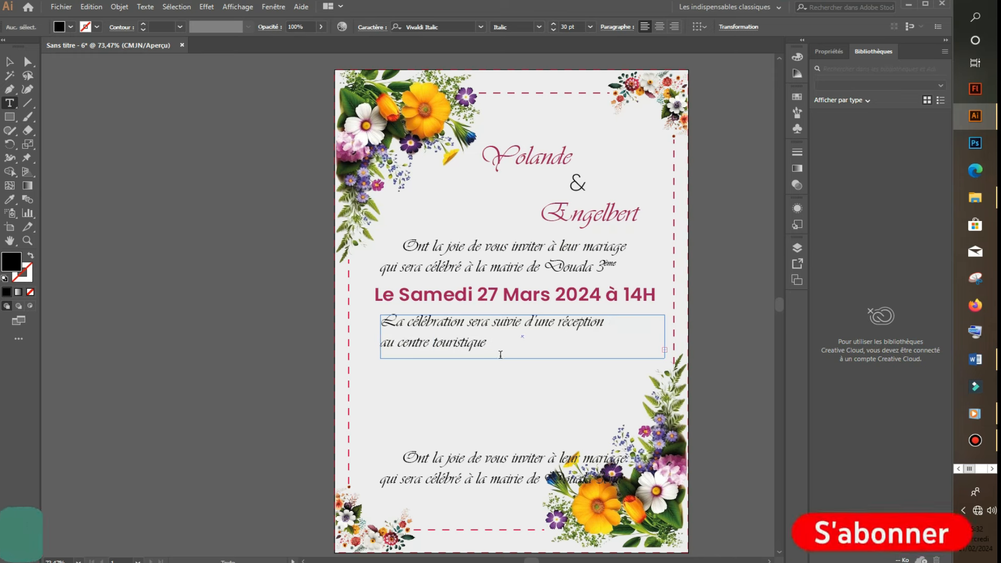
left_click(16, 63)
left_click_drag(522, 358, 523, 388)
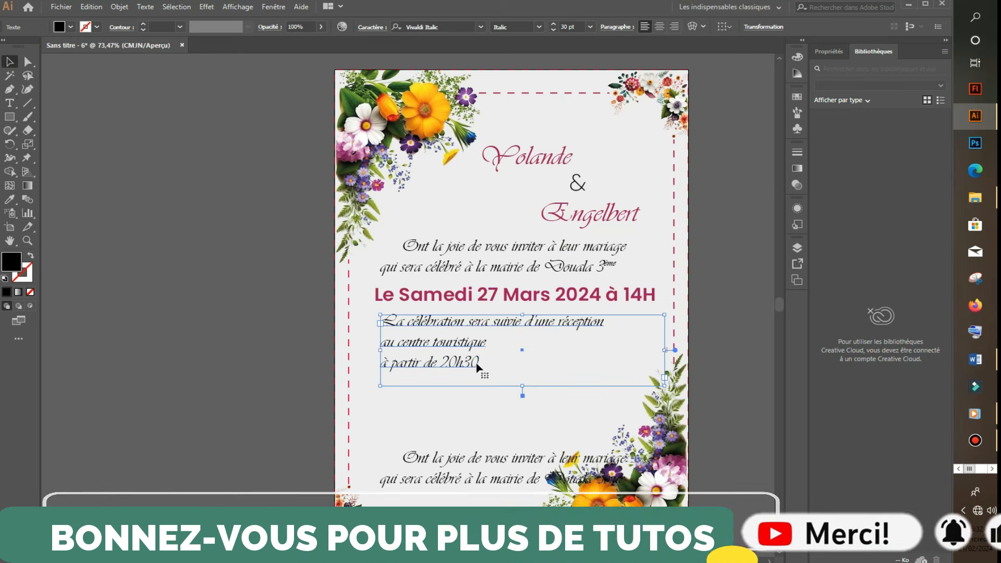
Centre-align all three lines of the reception paragraph
double_click(475, 363)
left_click_drag(481, 362, 378, 307)
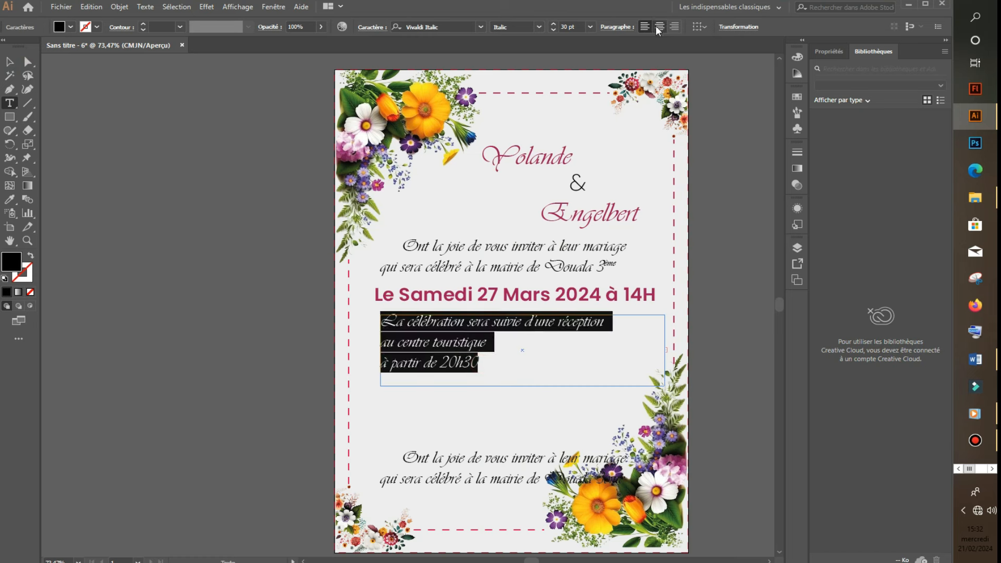
left_click(659, 27)
Capitalize the first letters of "Centre" and "Touristique" in the reception paragraph
left_click(539, 352)
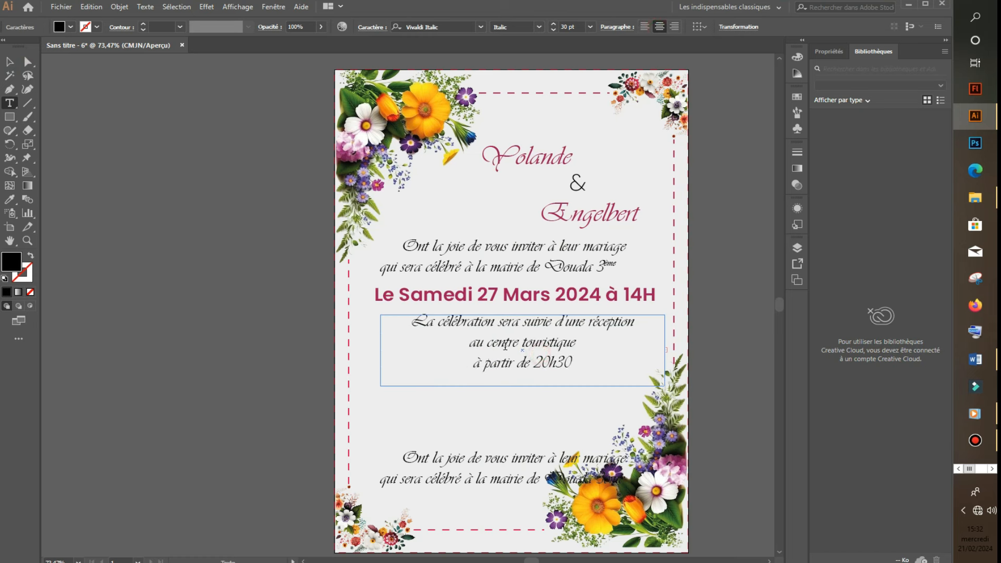
left_click_drag(493, 342, 487, 342)
type("C")
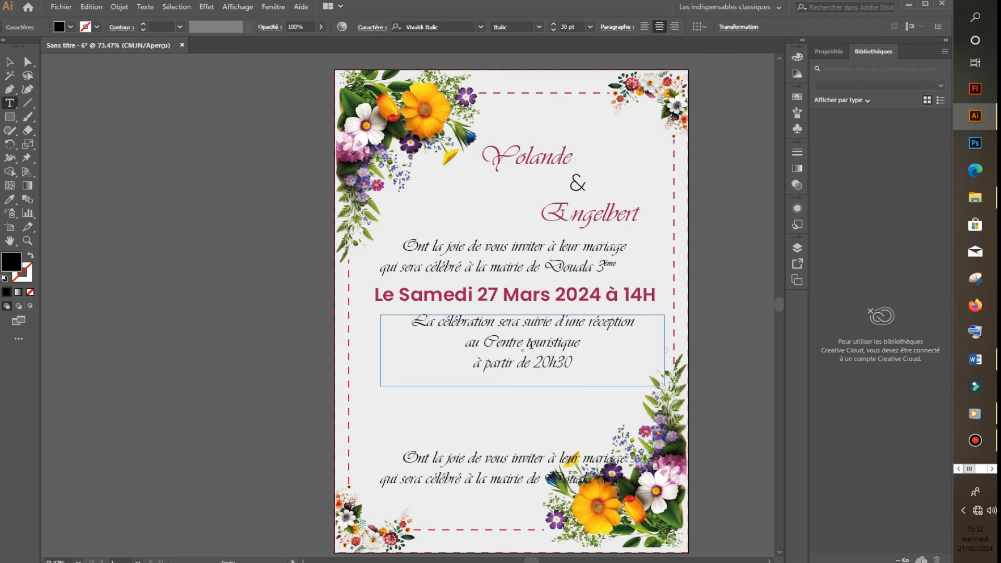
left_click_drag(530, 345, 527, 342)
type("T")
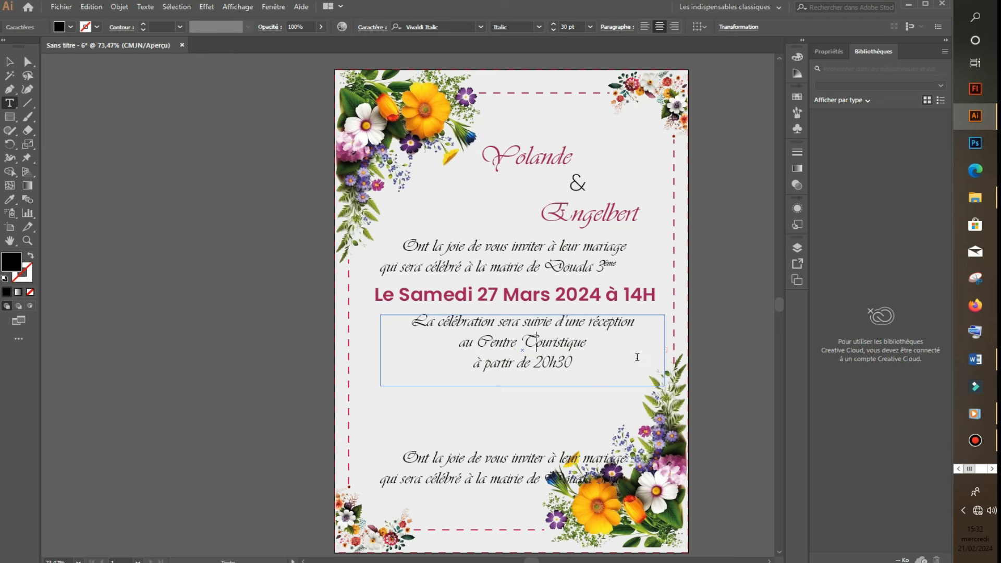
Nudge the reception paragraph slightly up and left so it sits centred close under the date line
left_click(9, 62)
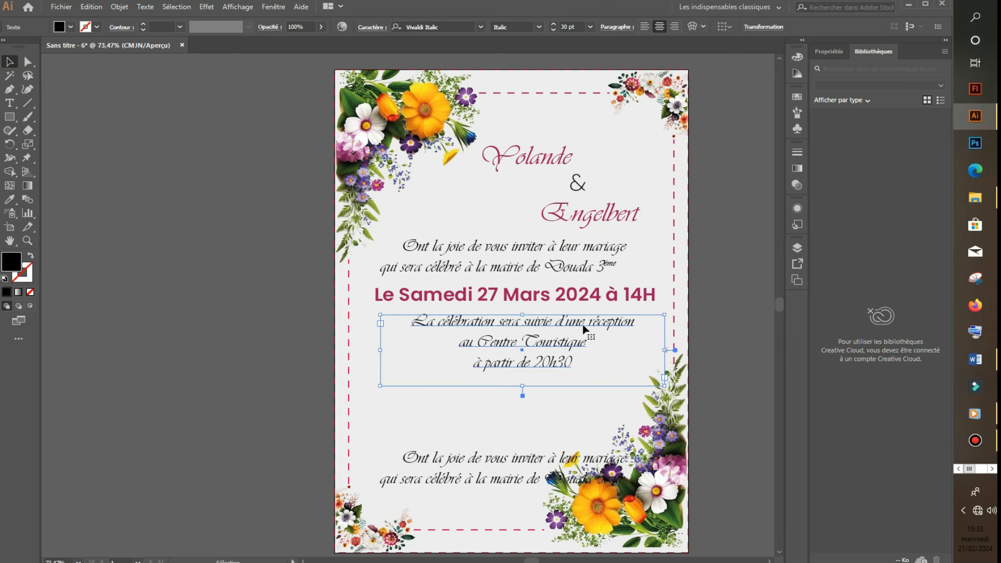
key("Up")
key("Up")
key("Up")
key("Up")
key("Up")
key("Up")
key("Up")
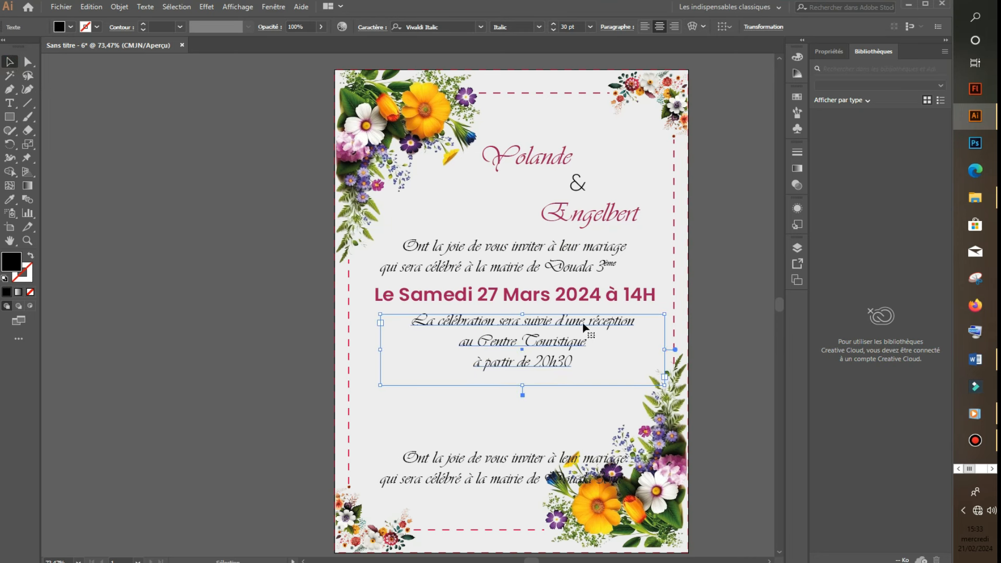
key("Left")
key("Left")
key("Left")
key("Left")
key("Left")
key("Left")
key("Left")
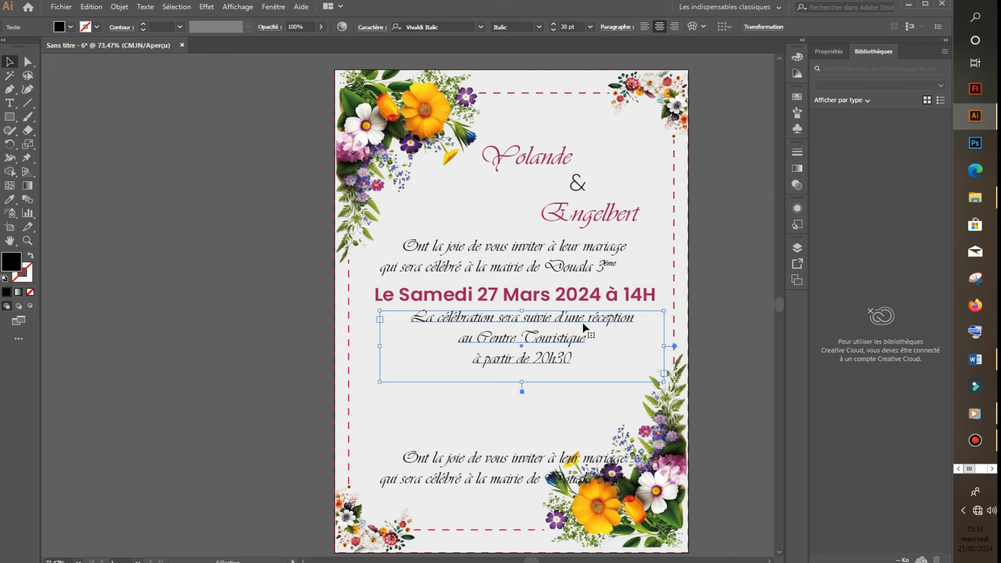
Move the lowest placeholder paragraph up above the bottom corner flowers and select all its text
left_click_drag(488, 463, 492, 405)
double_click(490, 403)
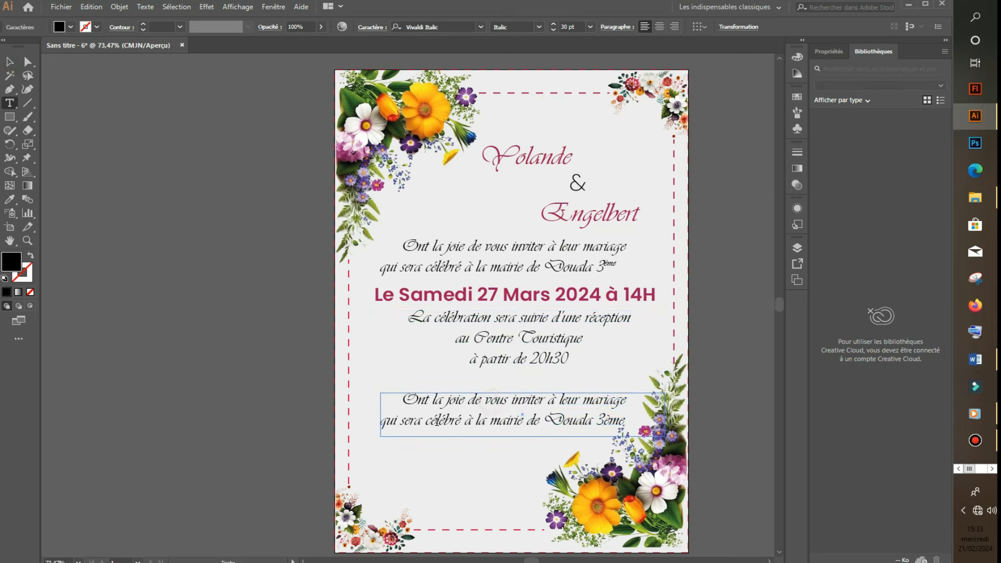
left_click_drag(403, 402, 665, 430)
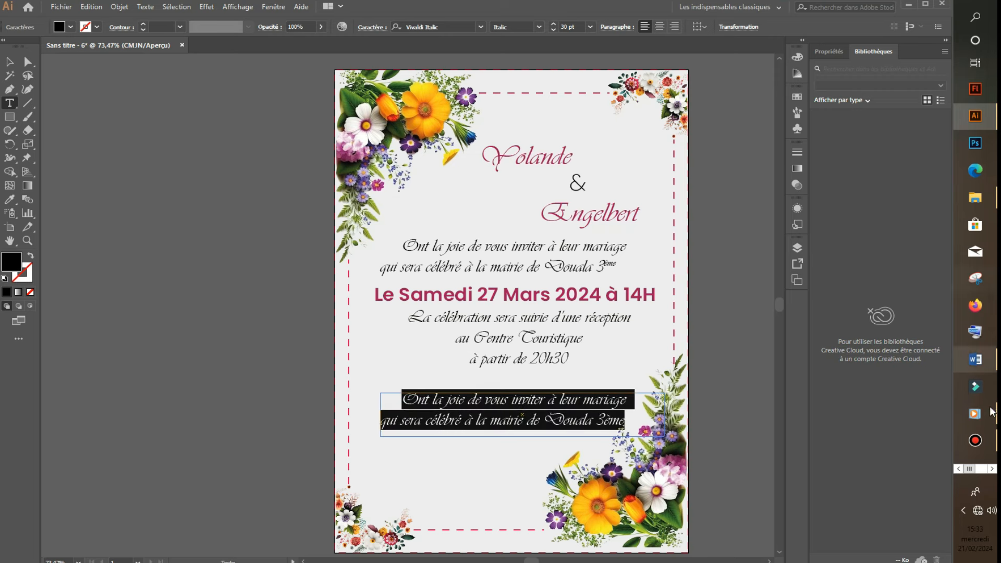
Replace the selected placeholder text with the line "Réponse souhaitée avant le 30 Avril" copied from Word
left_click(975, 359)
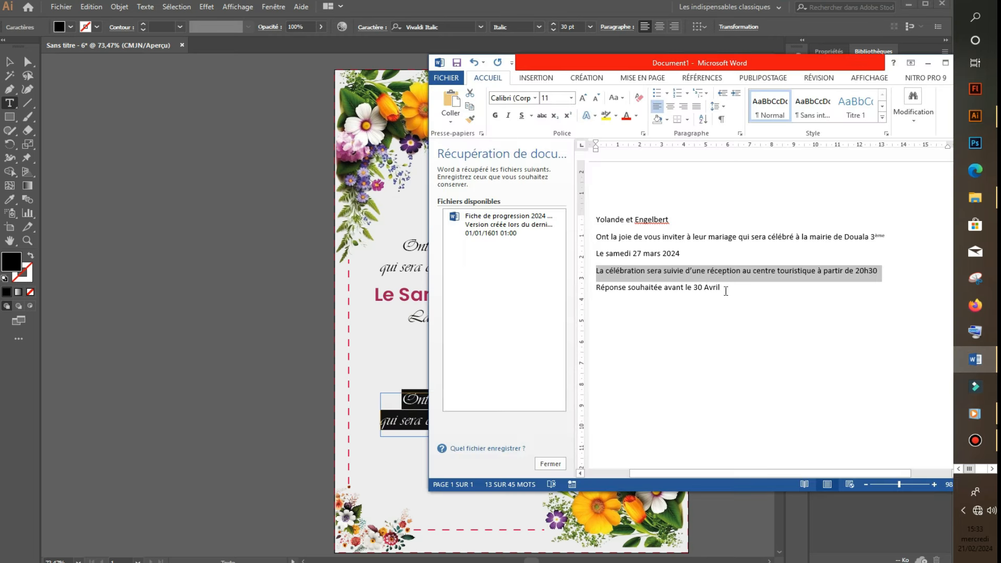
left_click_drag(732, 292, 549, 294)
key("ctrl+c")
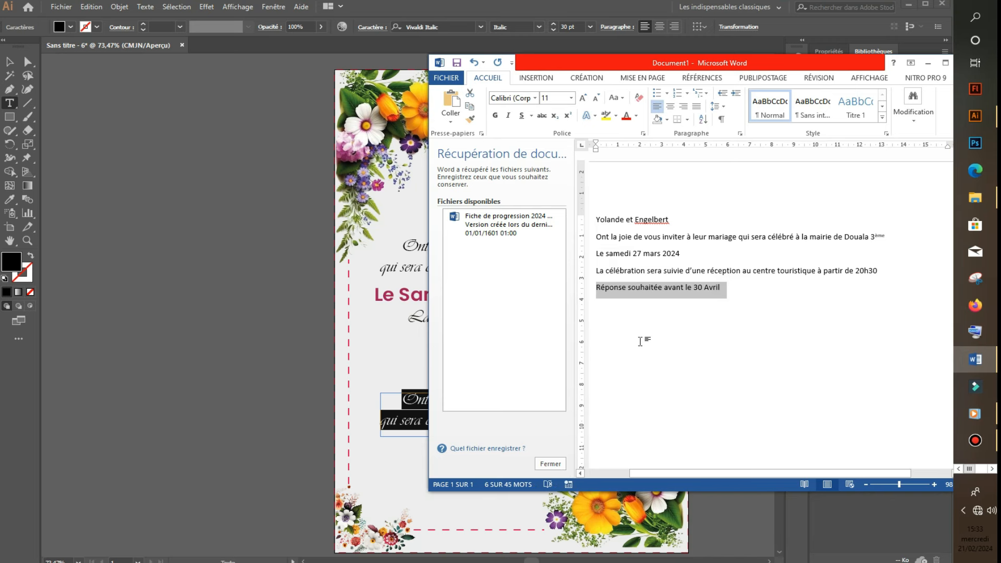
left_click(400, 413)
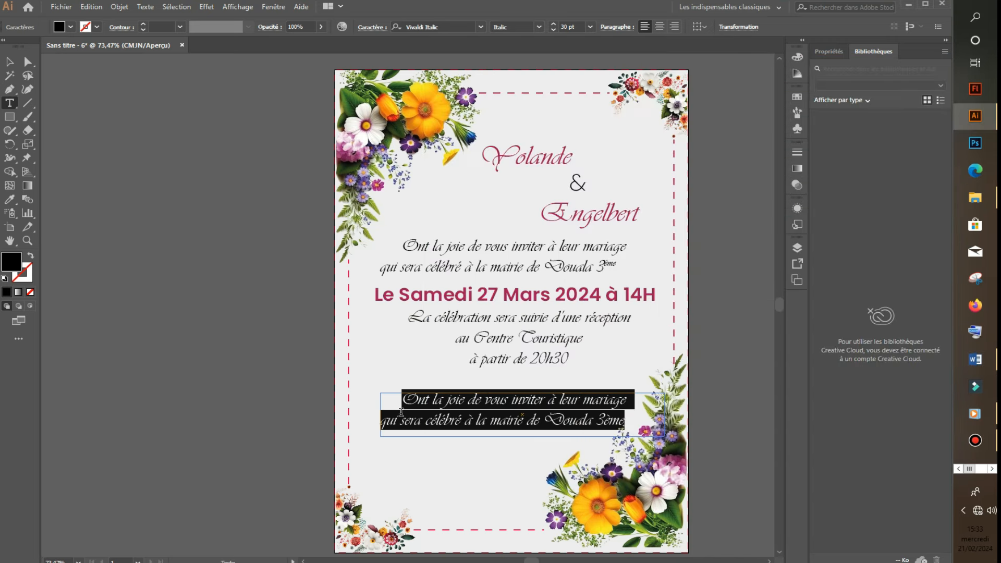
key("ctrl+v")
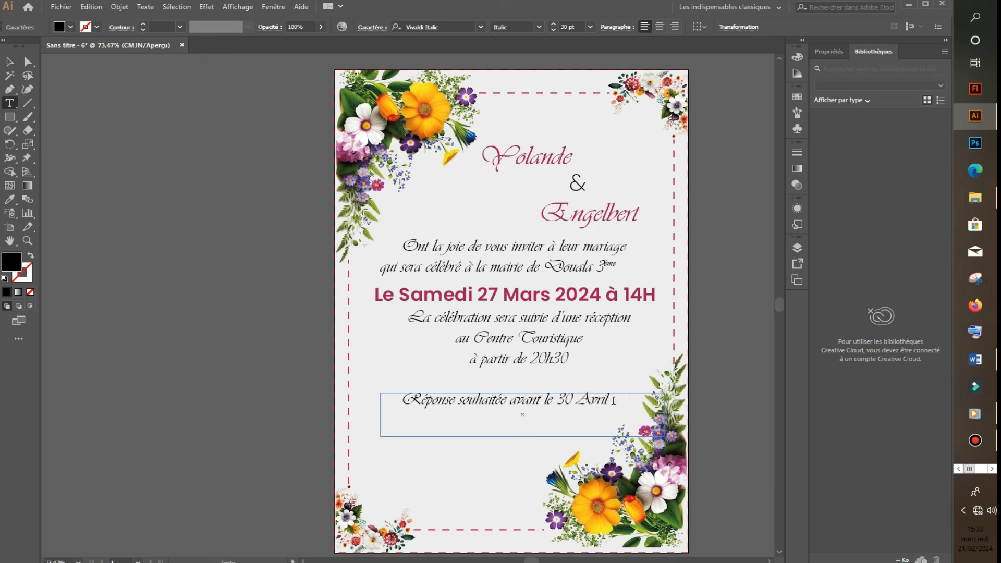
Change the month in the reply line to "Février" and break the line before "avant le 30"
left_click_drag(612, 400, 581, 401)
type("A")
key("Return")
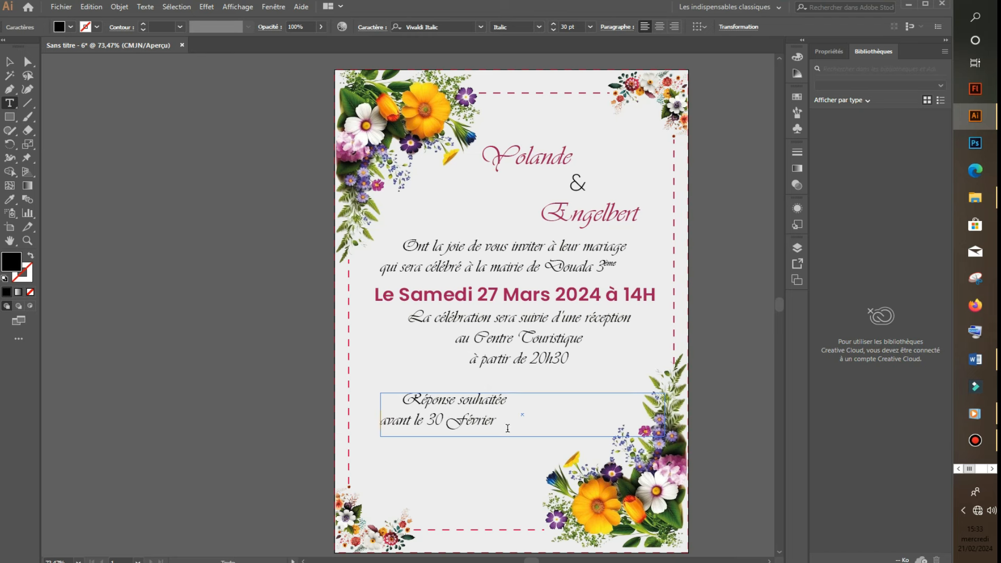
Centre-align the two reply lines and recolor them with the dark crimson swatch used for the couple's names
key("ctrl+a")
left_click(659, 26)
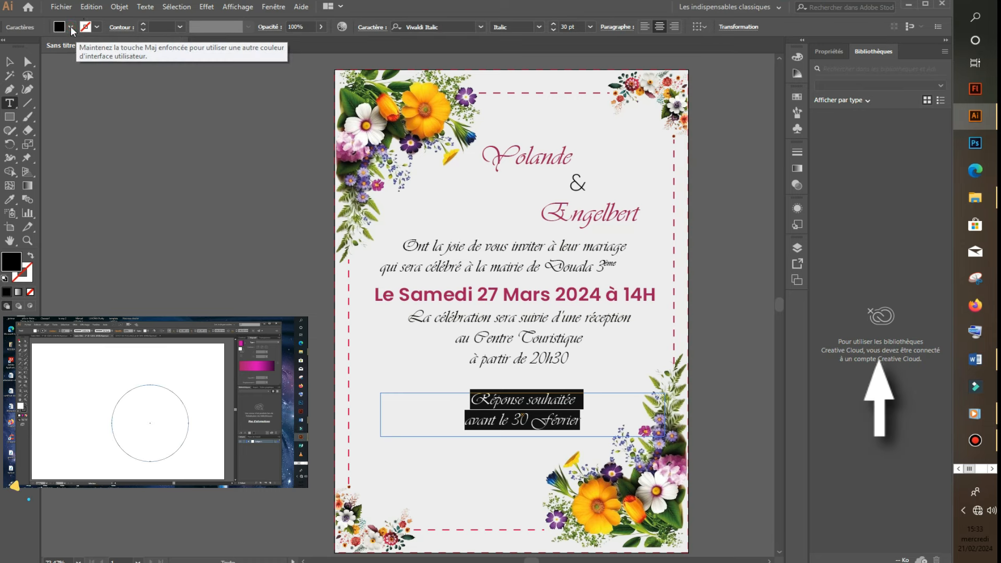
left_click(97, 26)
left_click(20, 65)
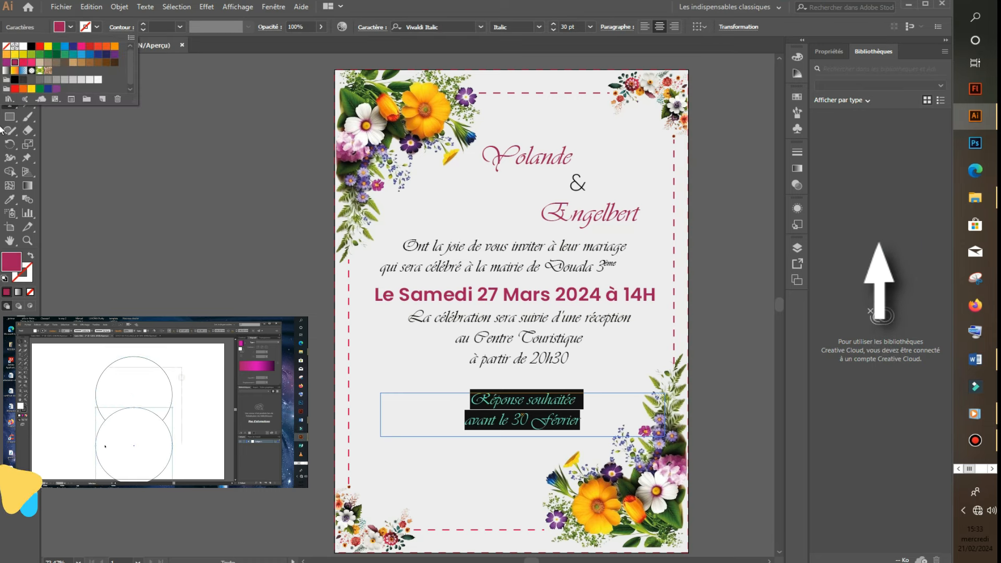
left_click(10, 63)
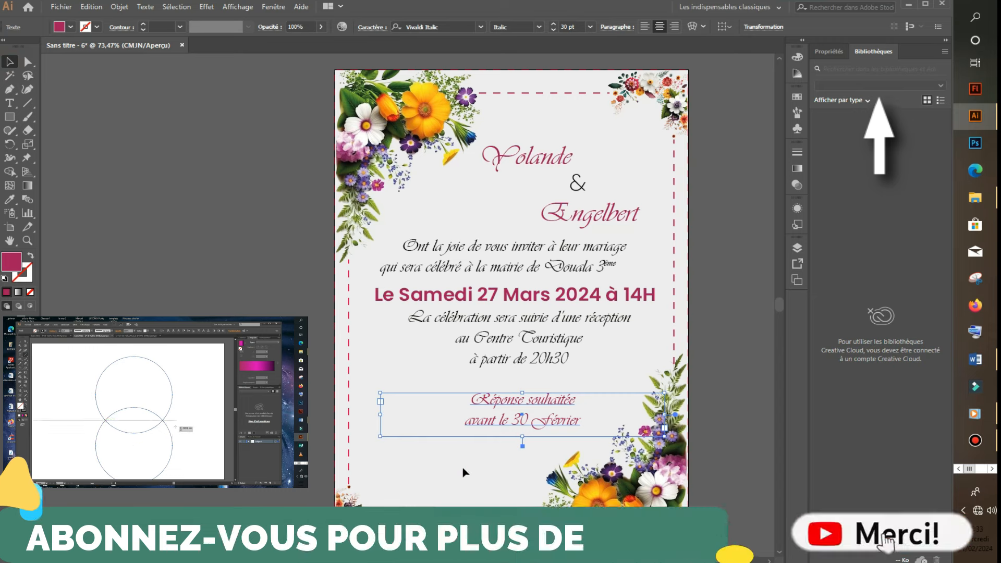
left_click(490, 467)
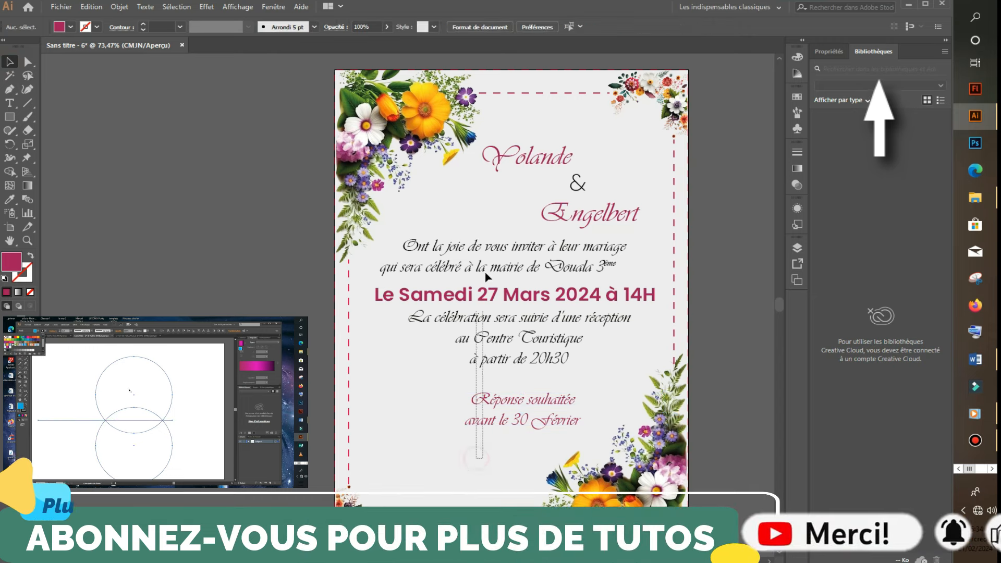
key("ctrl+a")
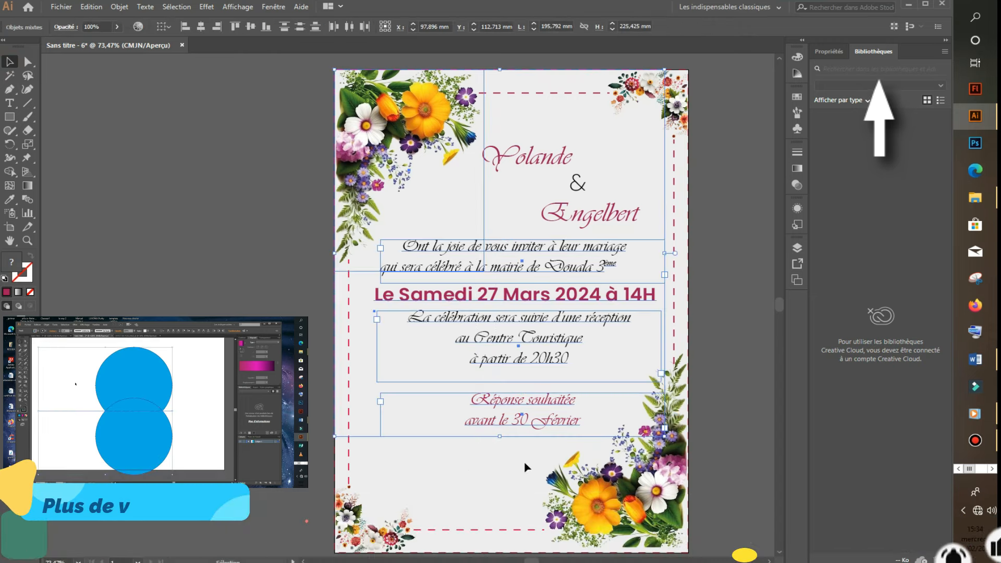
left_click(443, 472)
Select the invitation, date, reception and reply text blocks together and shift them down, slightly left, to leave more space below the names
left_click(506, 420)
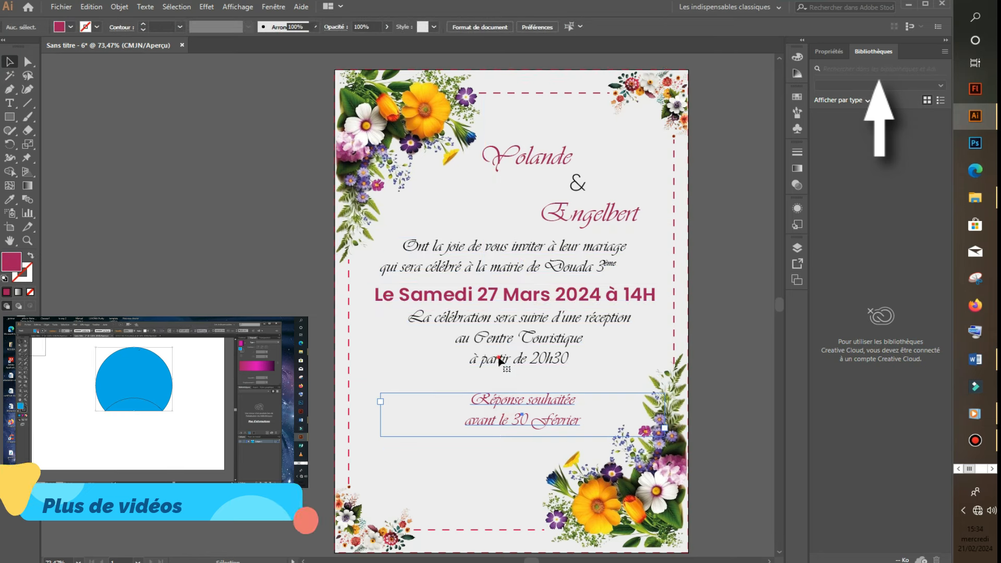
left_click(495, 339, "shift")
left_click(493, 264, "shift")
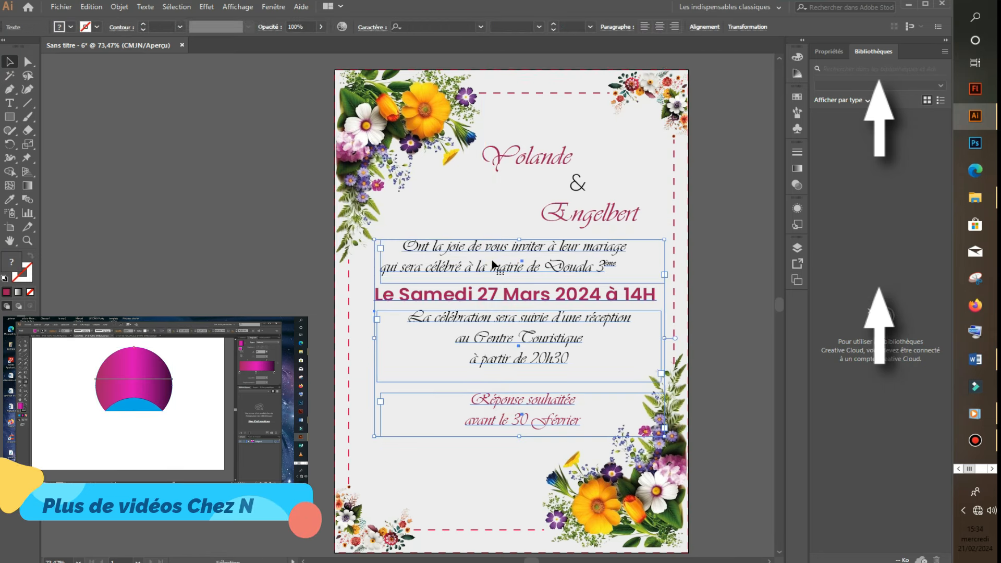
key("shift+Down")
key("shift+Down")
key("shift+Down")
key("shift+Down")
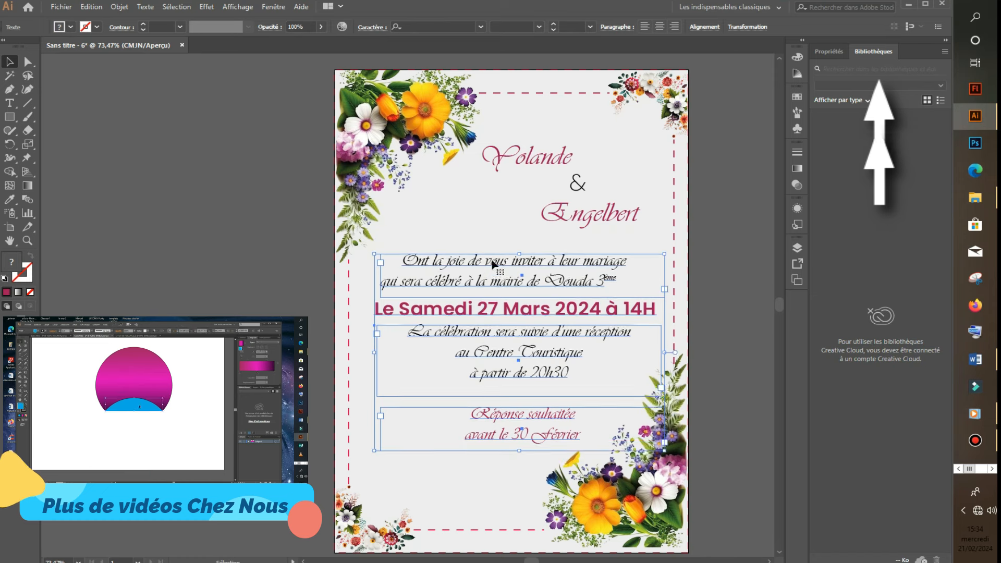
key("Down")
key("Down")
key("Down")
key("Down")
key("Down")
key("Down")
key("Down")
key("Down")
key("Down")
key("Down")
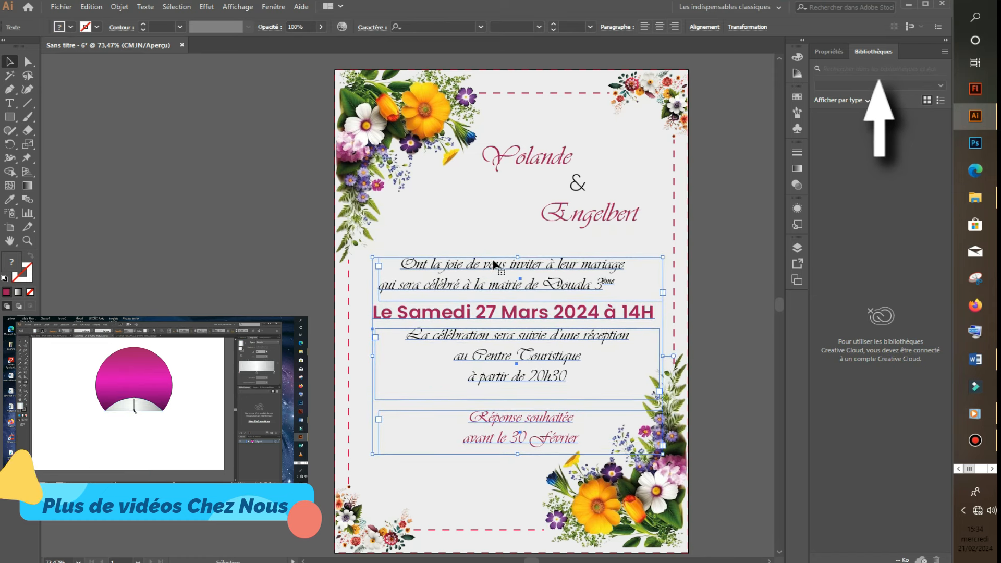
left_click(730, 229)
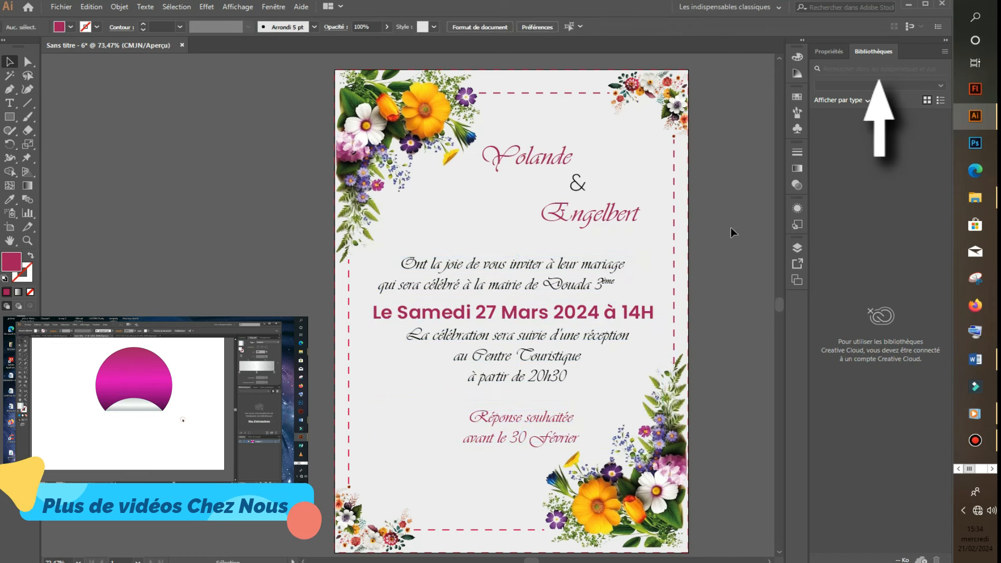